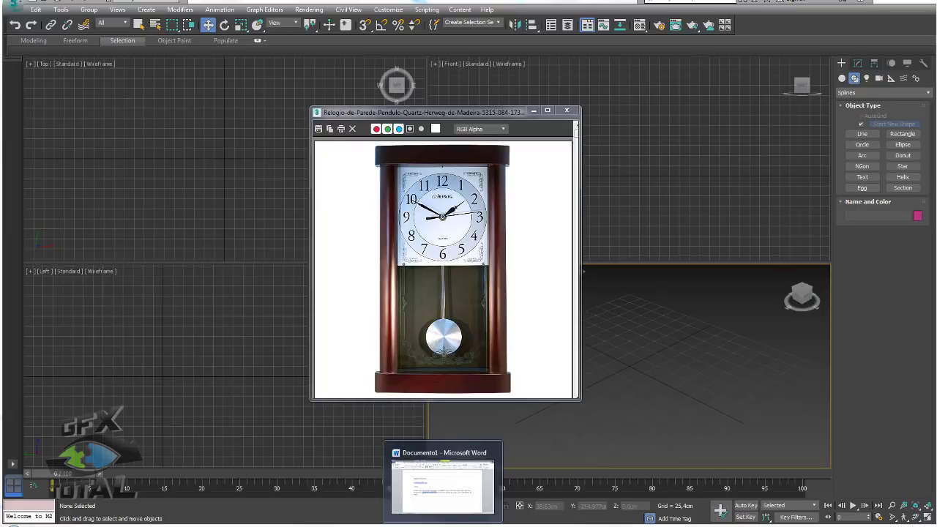
- Highlight 'animação do pendulo' and 'primária e secundária' in the Word request, then minimize Word
click(443, 483)
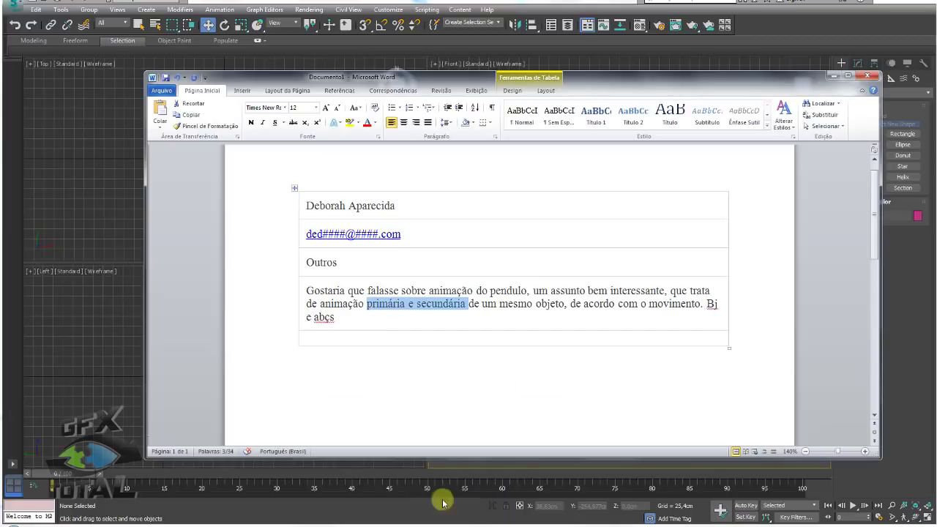
click(366, 303)
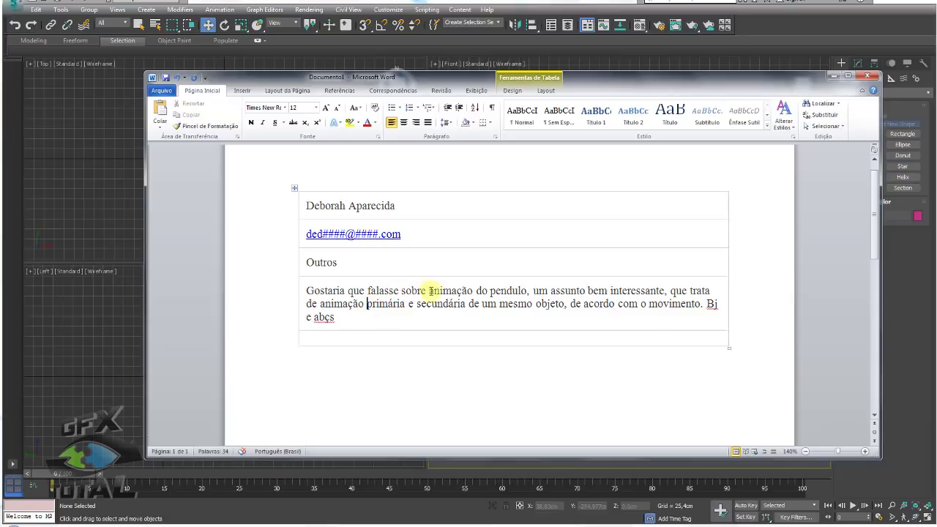
mouse_move(429, 290)
mouse_down()
mouse_move(505, 290)
mouse_move(370, 305)
mouse_up()
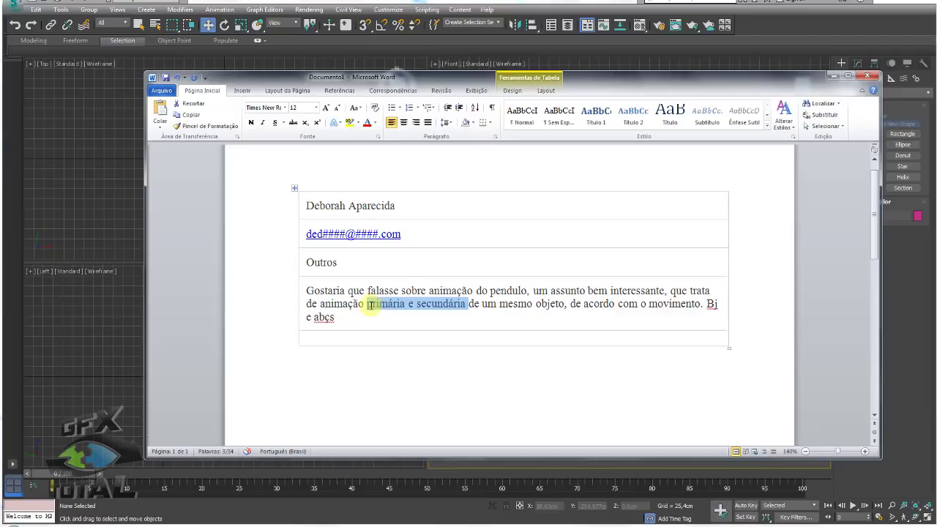
click(500, 303)
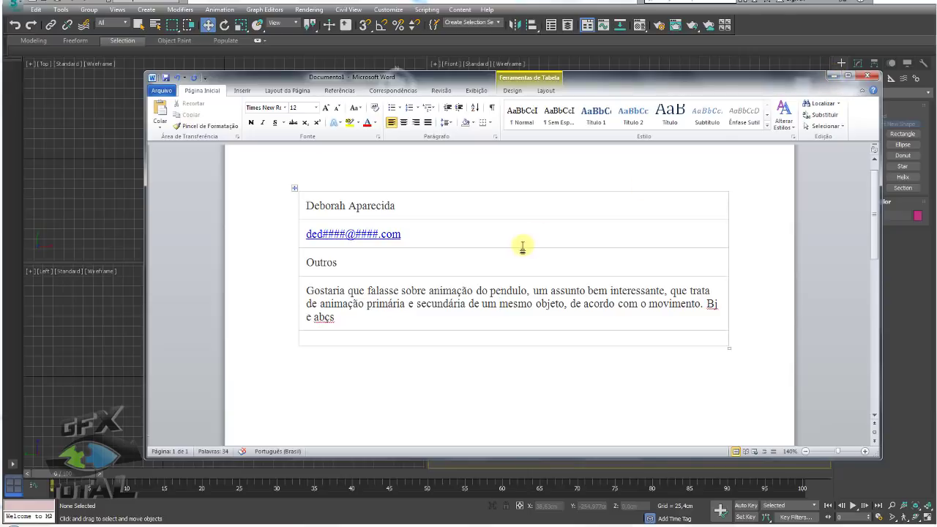
drag(469, 304, 366, 306)
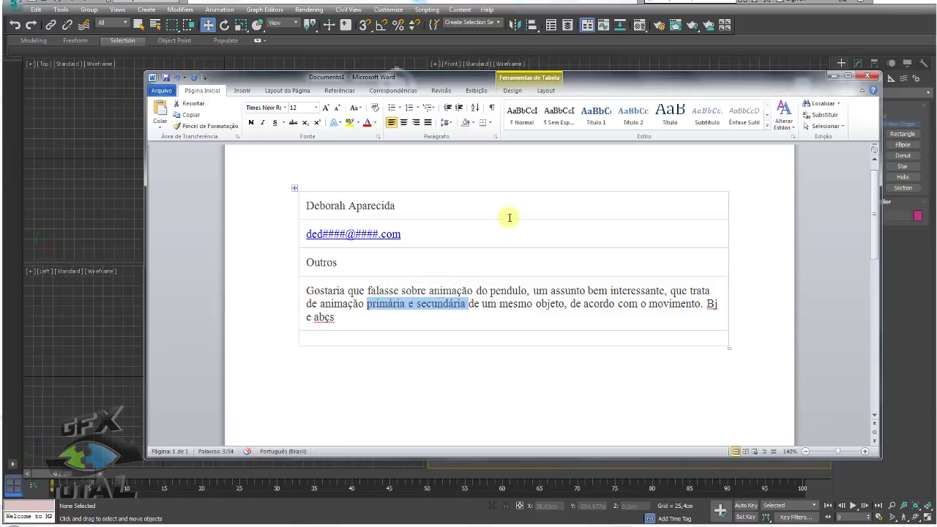
click(832, 77)
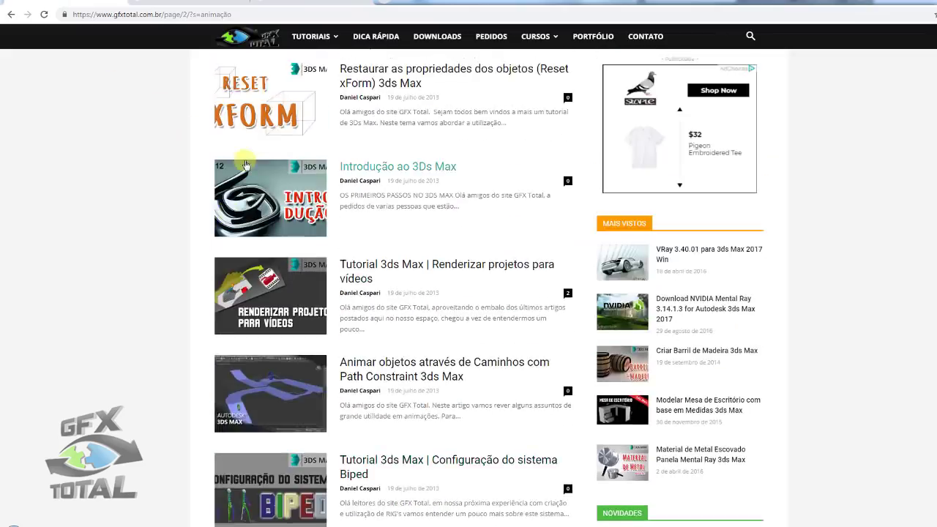
- Highlight the 'animação' search term in the GFX Total search field
scroll(246, 165, up, 5)
scroll(378, 176, up, 10)
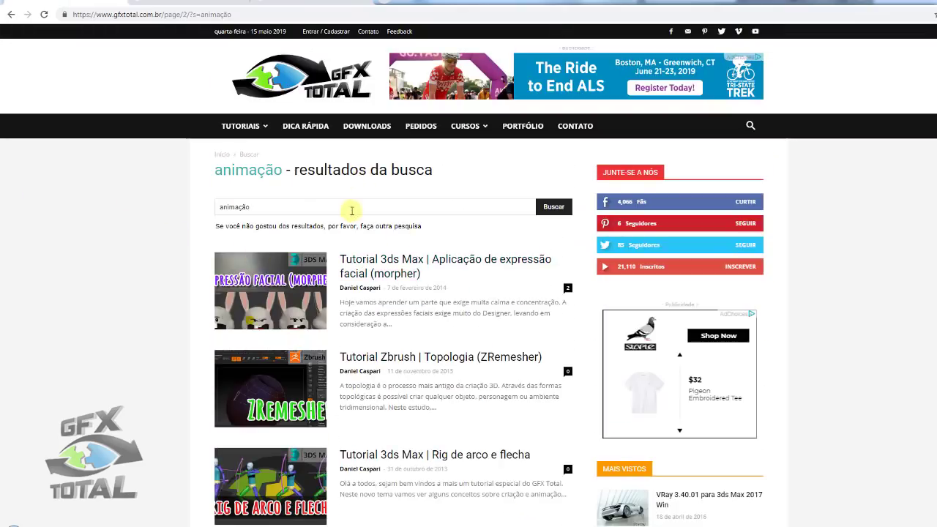
drag(295, 207, 186, 205)
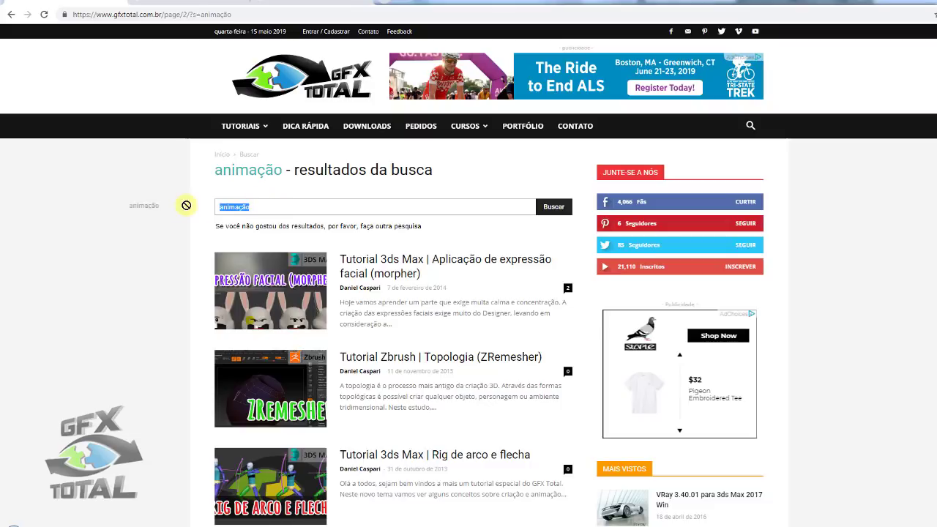
click(750, 126)
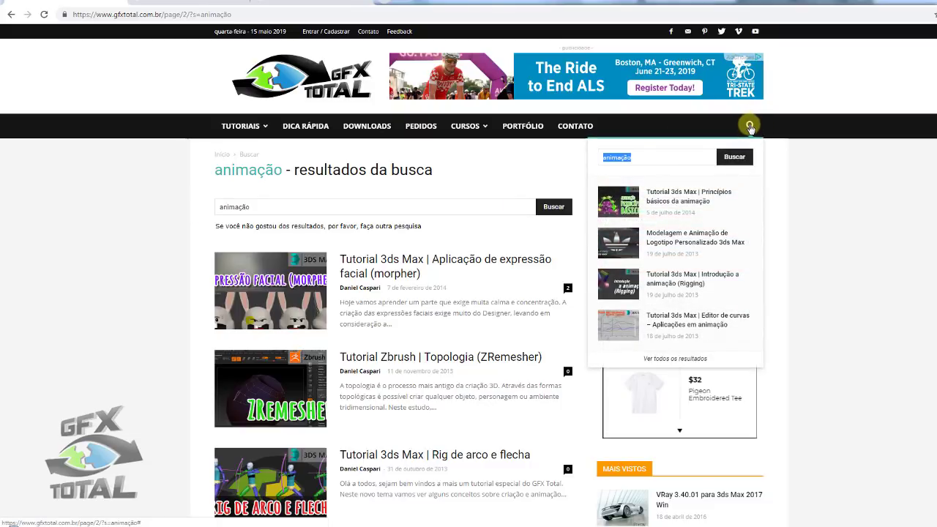
drag(287, 208, 211, 209)
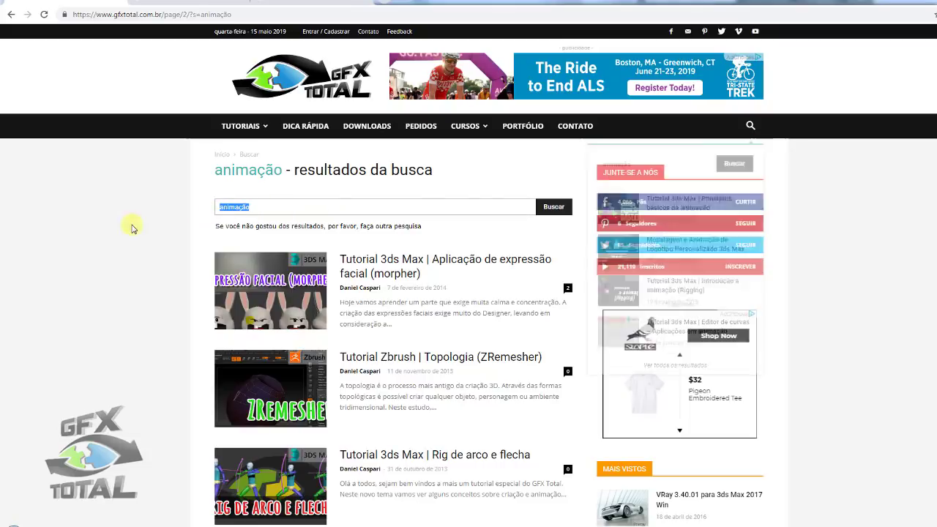
- Scroll the results and highlight the 'Animações com frames no 3Ds Max' tutorial title
scroll(132, 229, down, 2)
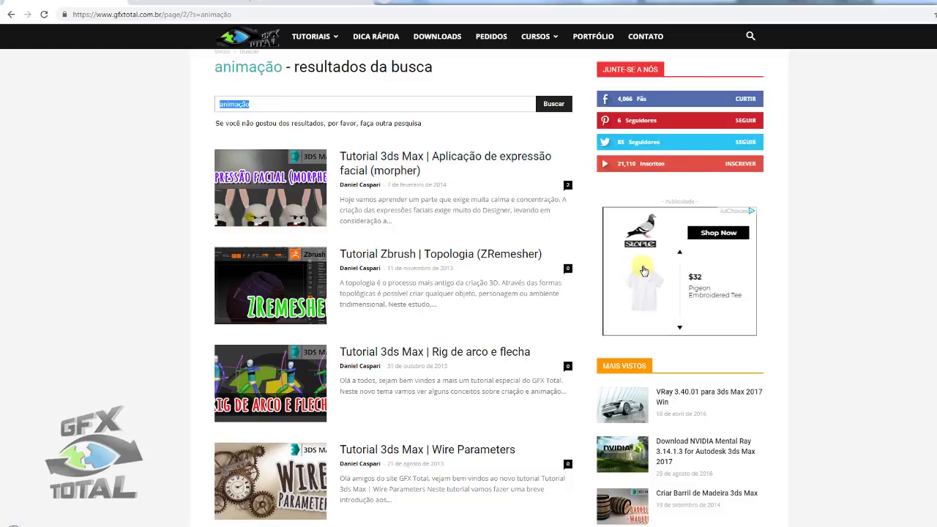
scroll(574, 263, down, 2)
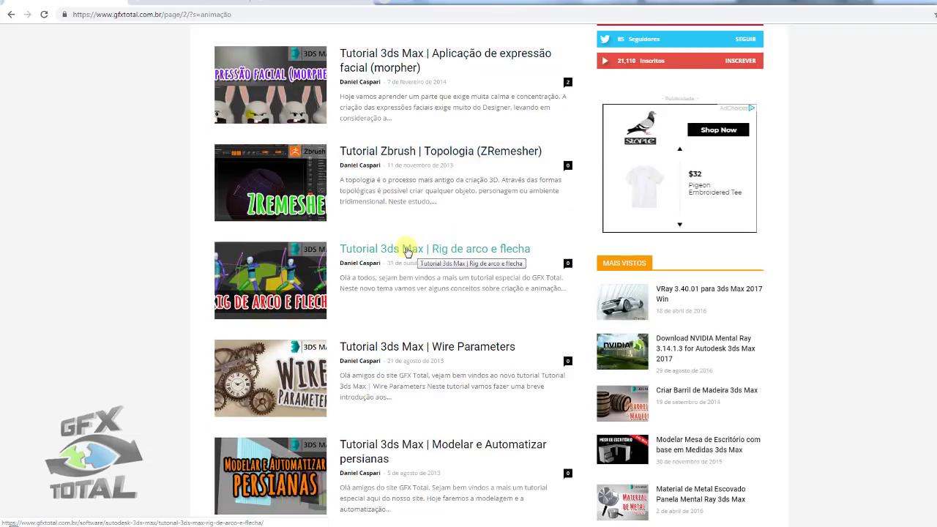
scroll(408, 252, down, 3)
scroll(356, 246, down, 1)
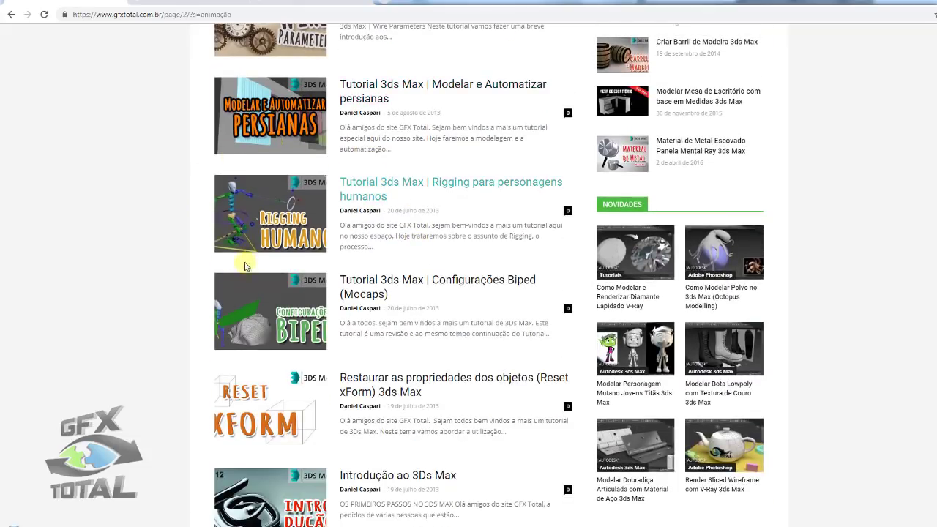
scroll(155, 273, down, 1)
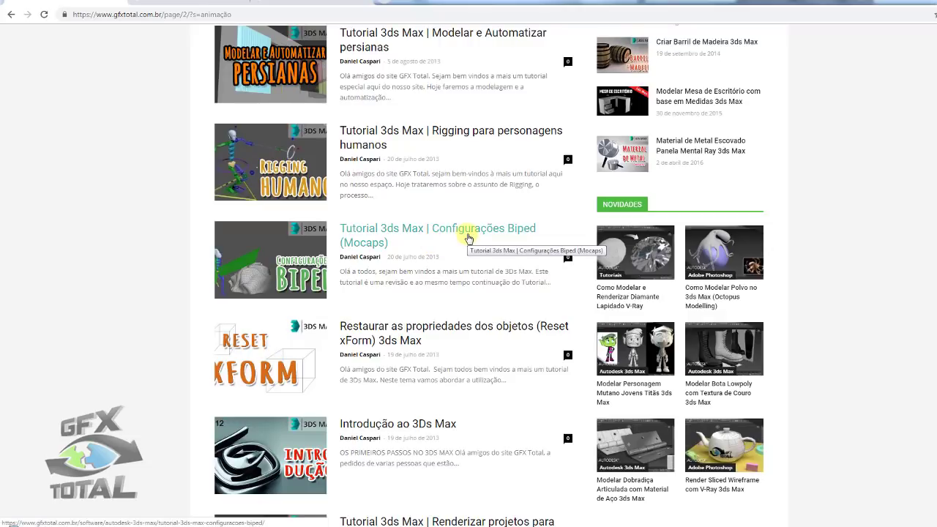
scroll(469, 238, down, 3)
scroll(446, 245, down, 3)
scroll(425, 255, down, 3)
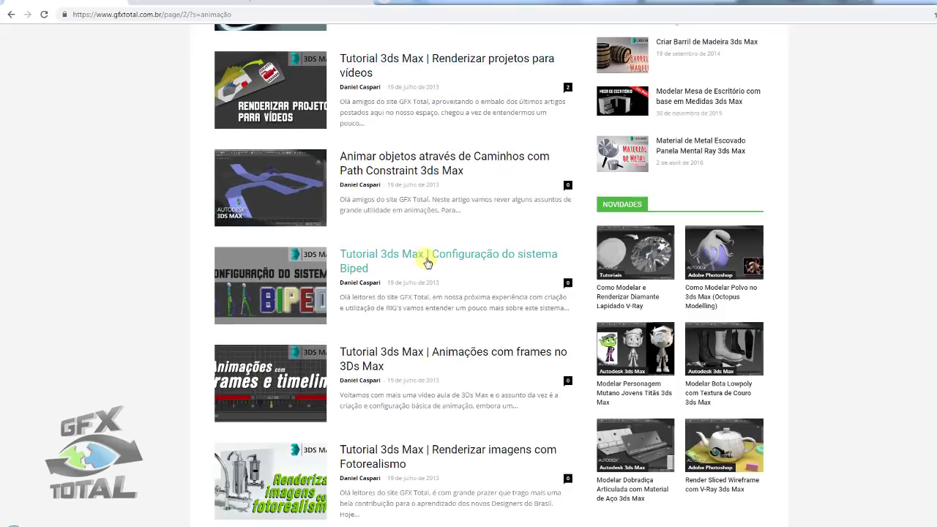
scroll(115, 289, down, 3)
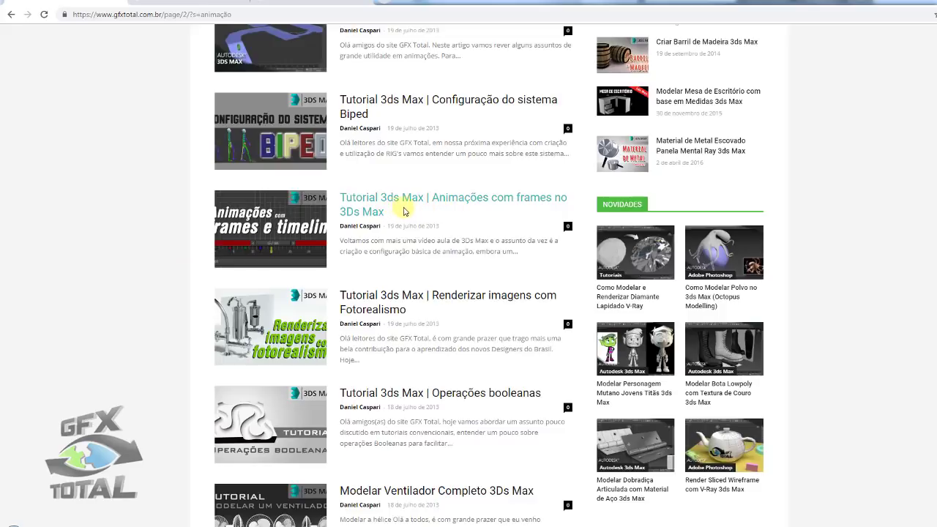
drag(389, 212, 434, 198)
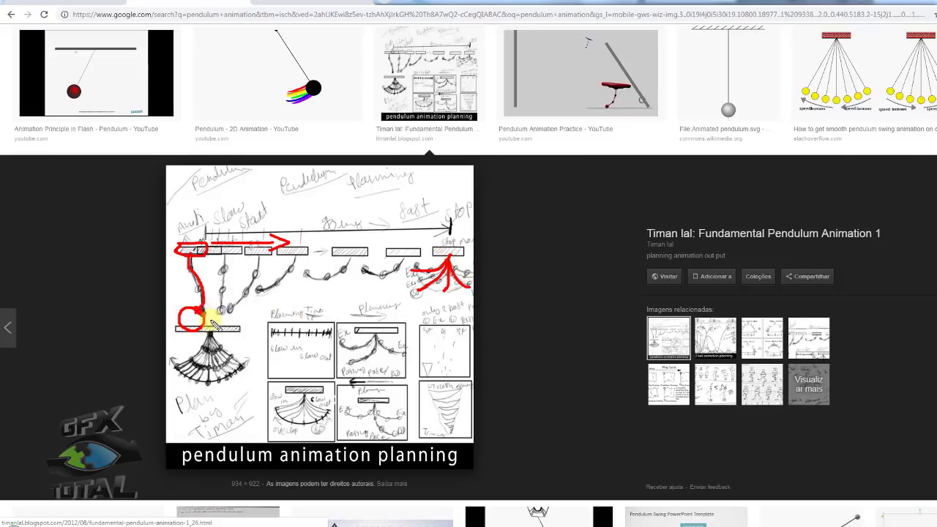
- Browse the pendulum animation image results, then switch back to 3ds Max
scroll(238, 292, up, 2)
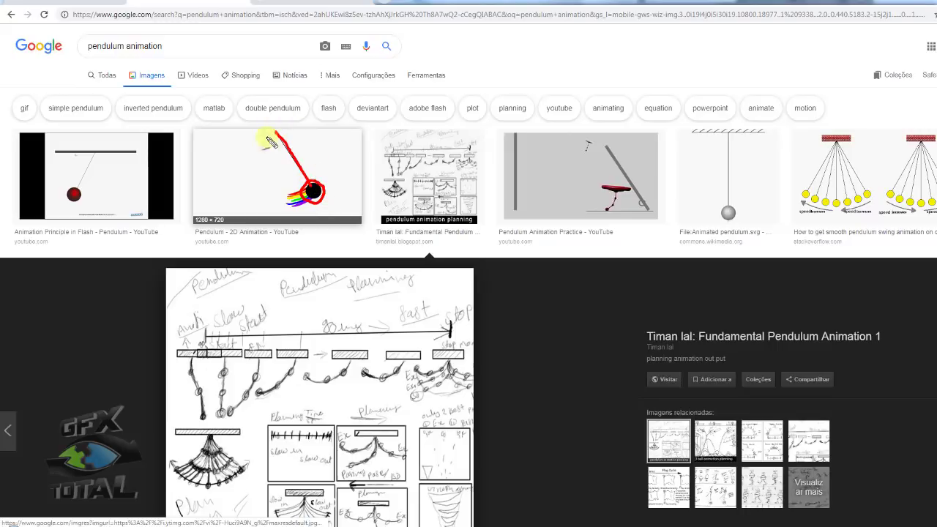
scroll(326, 190, down, 2)
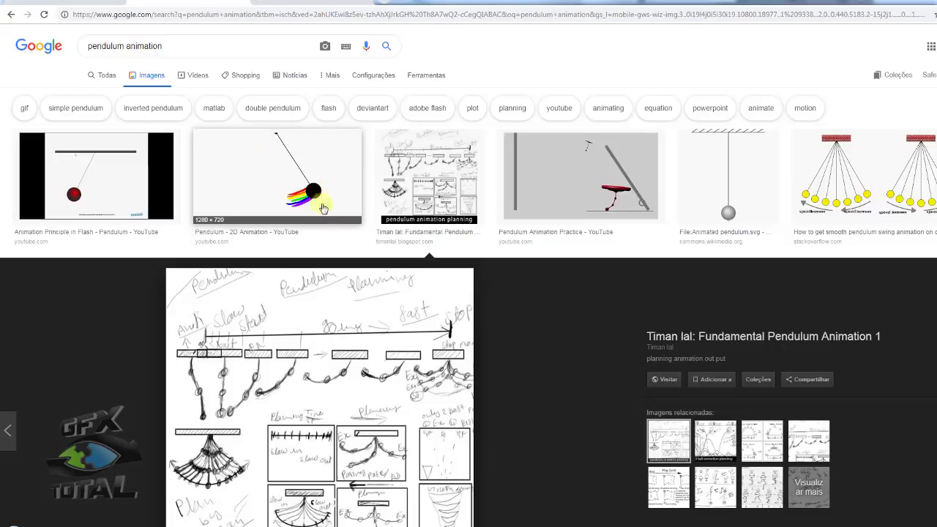
scroll(366, 220, down, 2)
scroll(351, 190, up, 1)
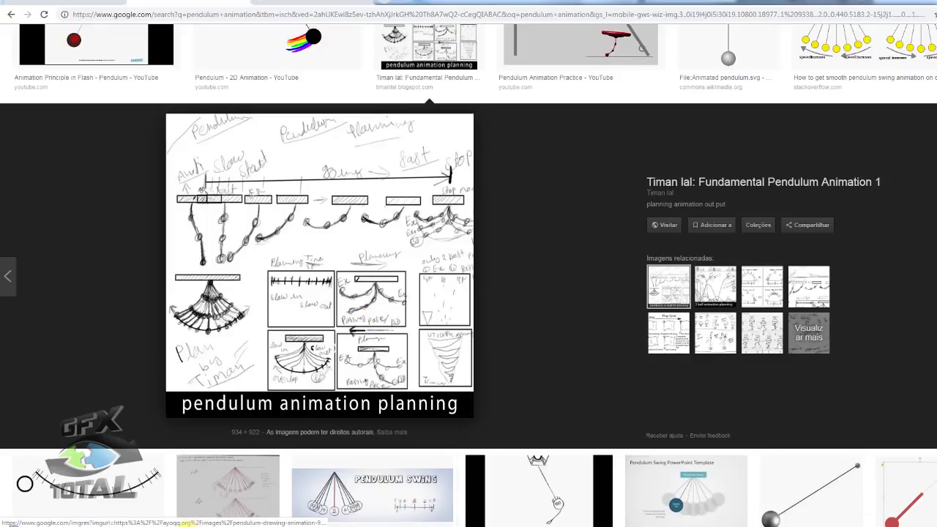
click(197, 518)
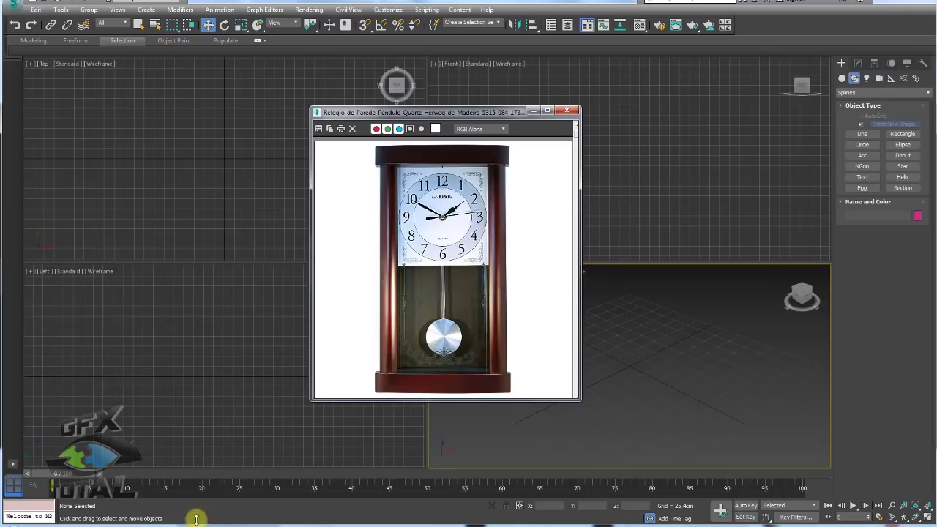
- Minimize the clock image and draw Cylinder001 (radius 23.881 cm, height 20.814 cm) in Front view
click(531, 112)
middle_drag(621, 342, 600, 346)
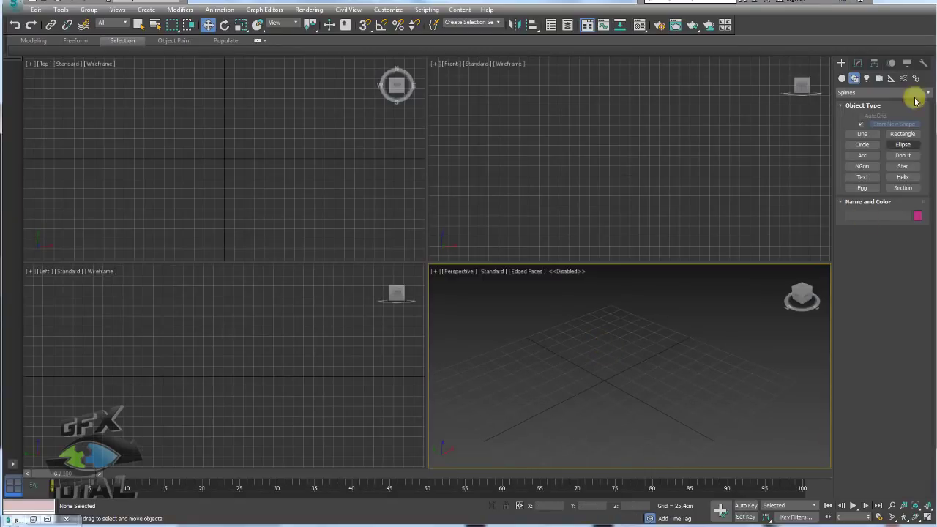
mouse_move(613, 153)
middle_down()
mouse_move(604, 211)
mouse_move(628, 186)
middle_up()
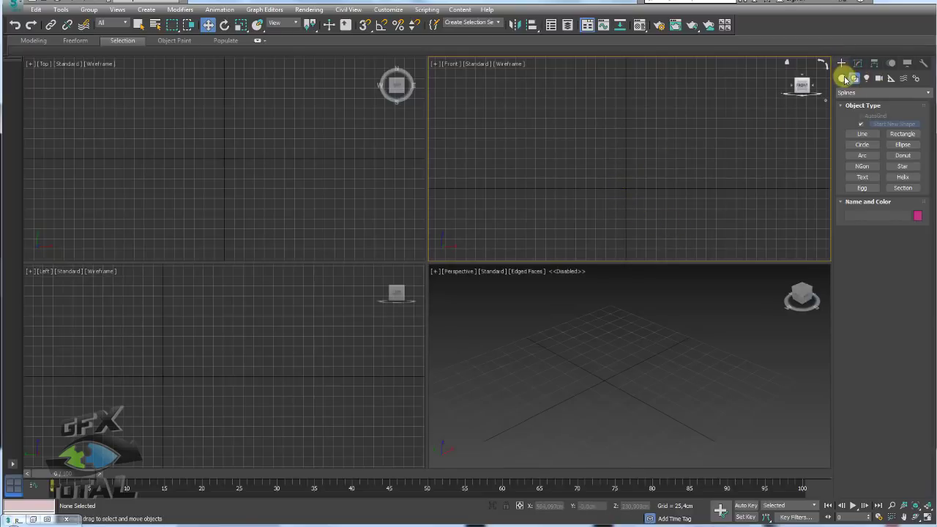
click(843, 79)
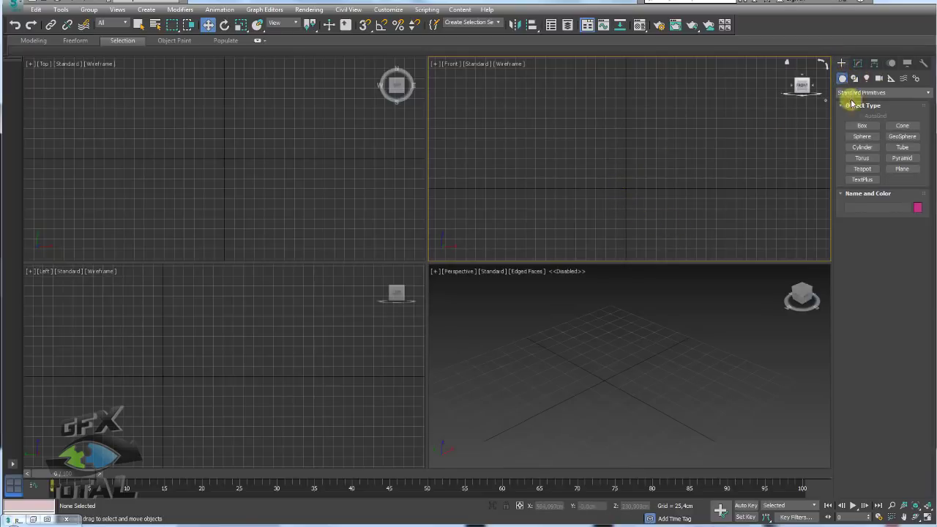
click(863, 148)
drag(626, 183, 629, 180)
key(w)
scroll(617, 323, up, 3)
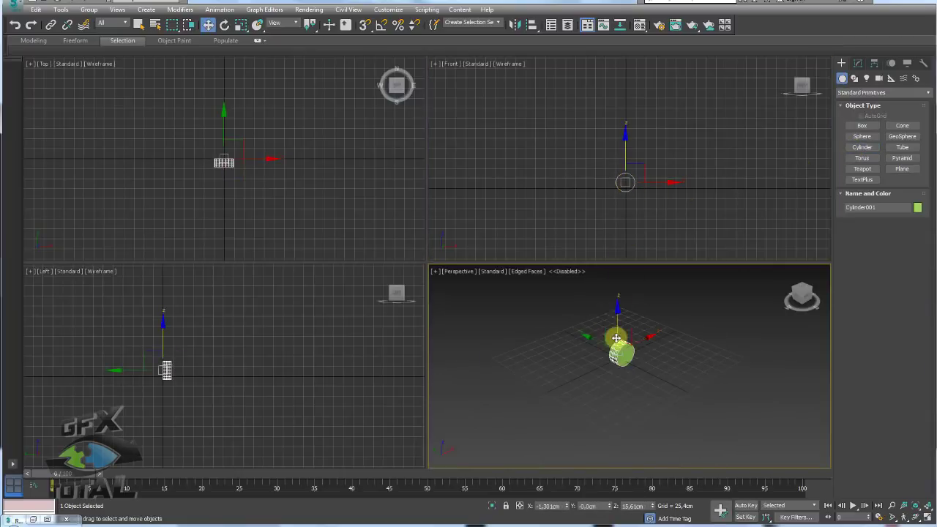
scroll(621, 363, up, 3)
click(858, 64)
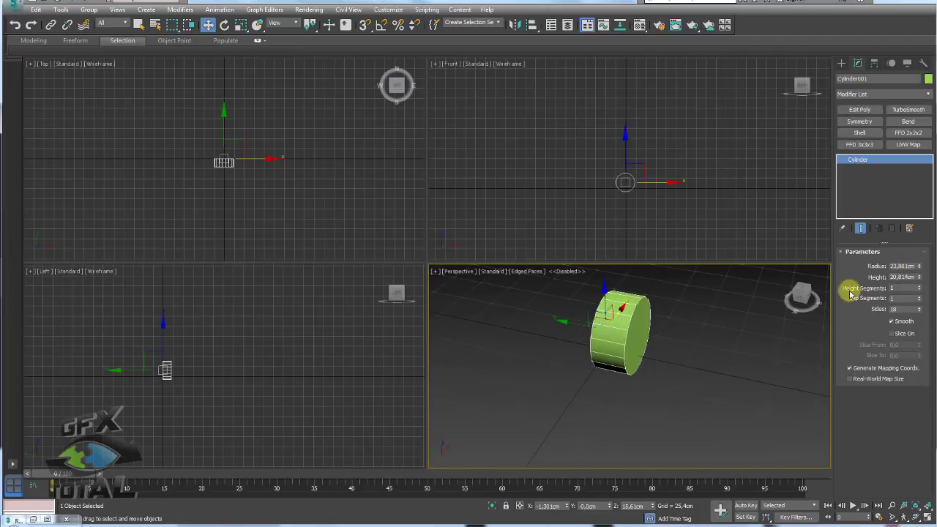
- Convert the cylinder to an Editable Poly and select one of its side polygons
mouse_move(743, 311)
alt+middle_down()
mouse_move(736, 345)
mouse_move(760, 350)
mouse_move(661, 359)
alt+middle_up()
right_click(659, 355)
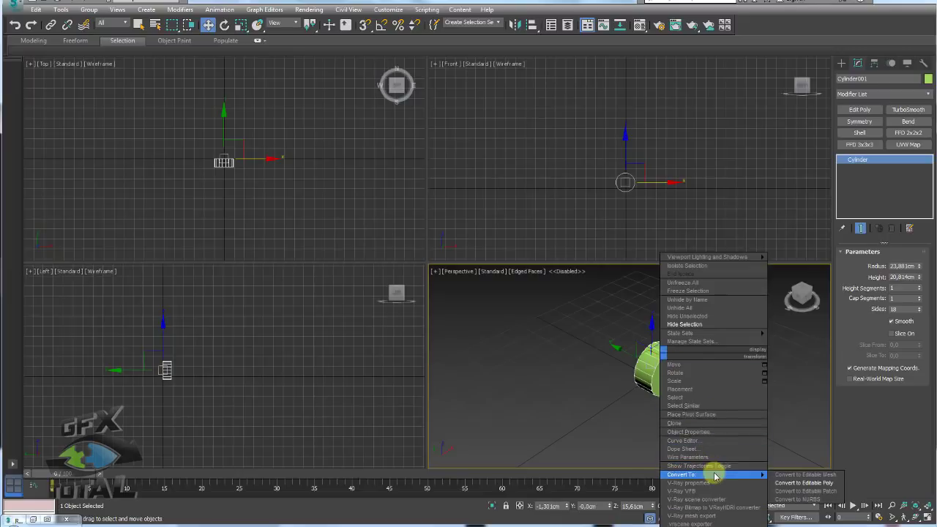
click(802, 483)
click(893, 265)
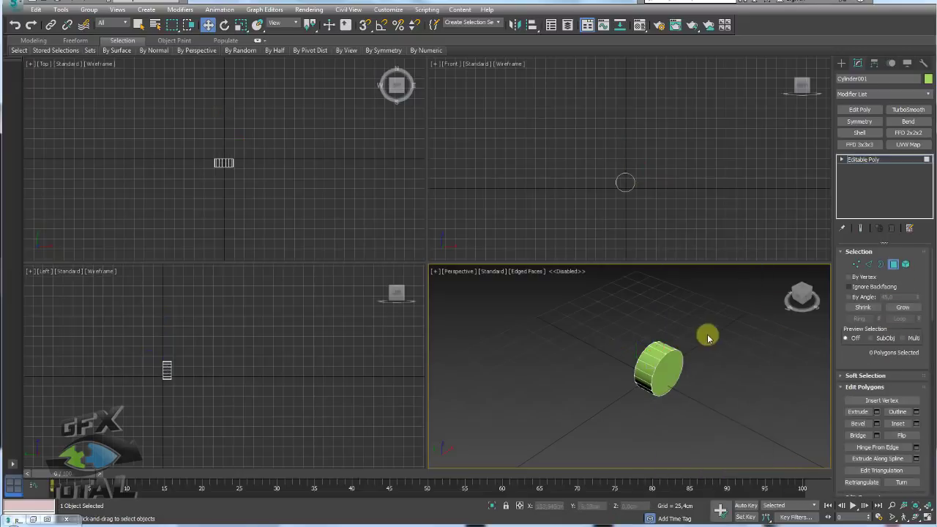
alt+middle_drag(707, 330, 663, 357)
click(659, 355)
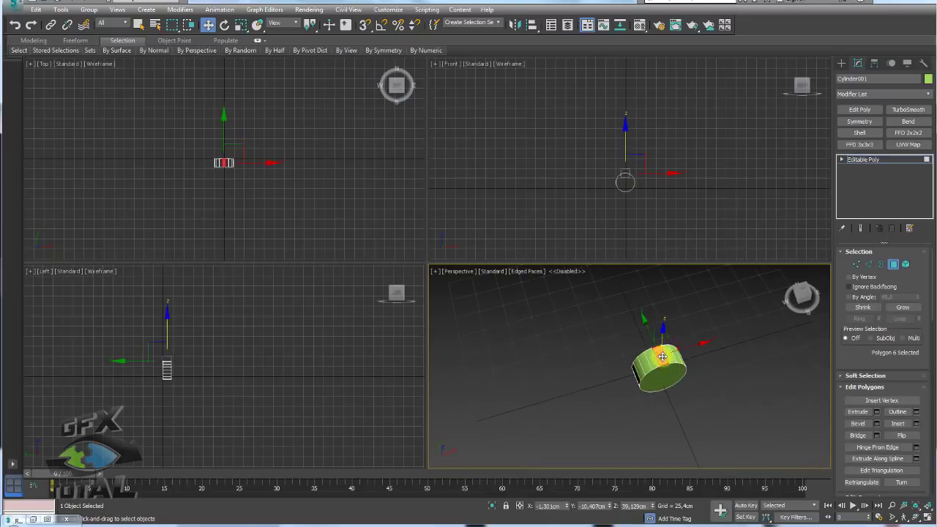
- Extrude that face into a long rod, then return to the Editable Poly object level
click(859, 412)
drag(668, 349, 695, 326)
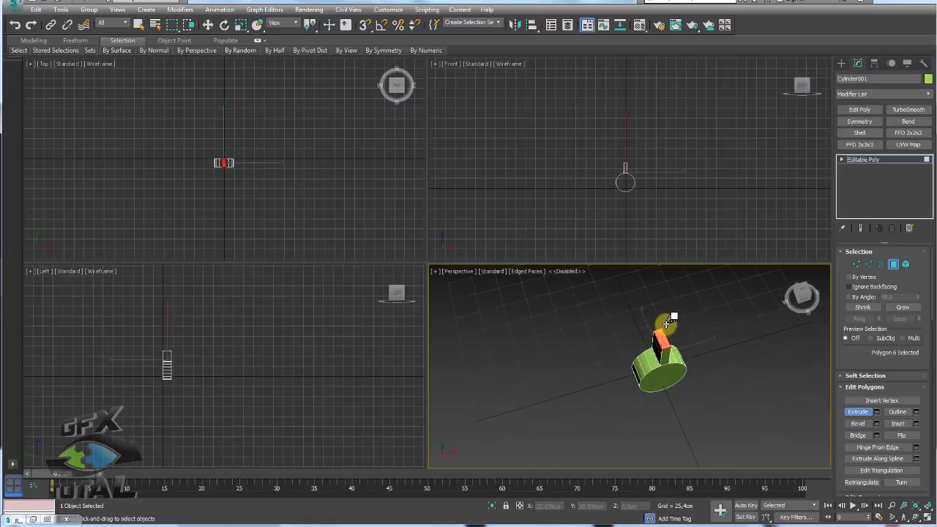
alt+middle_drag(694, 326, 602, 407)
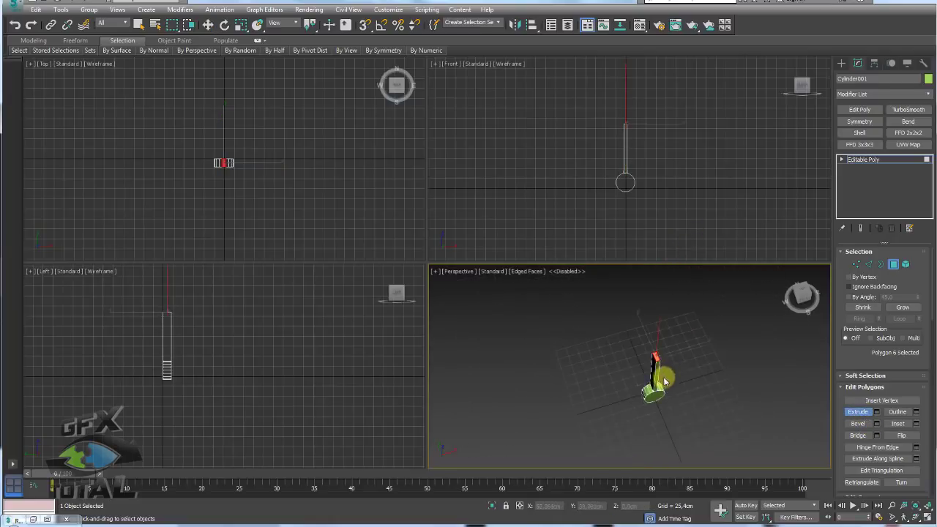
key(ctrl+a)
key(e)
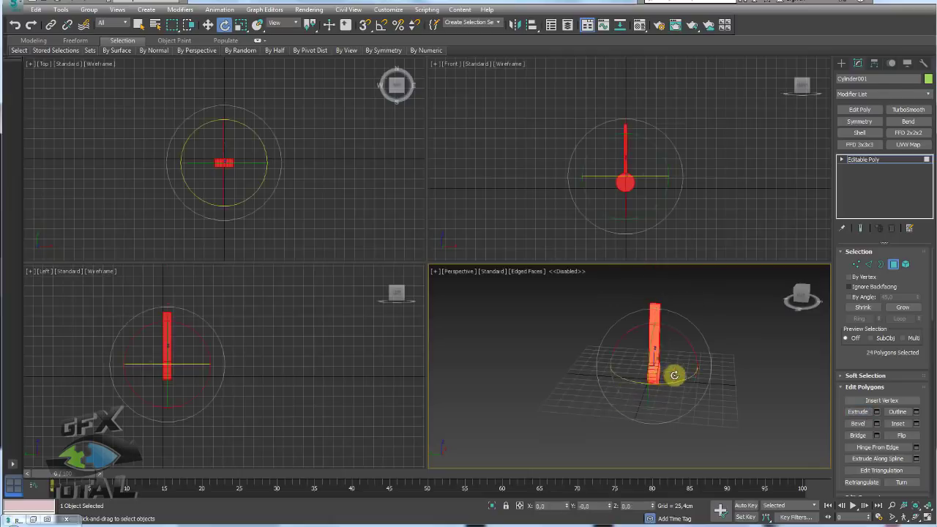
key(w)
key(r)
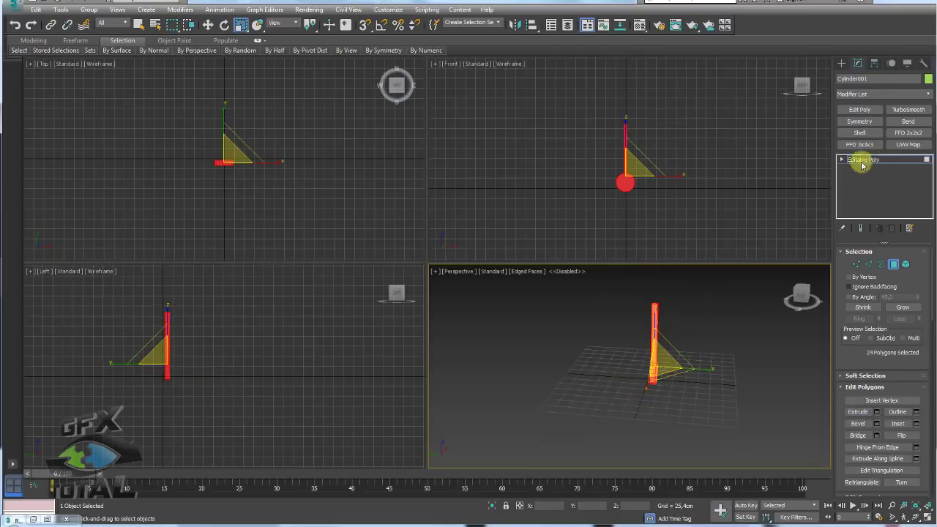
click(861, 160)
mouse_move(676, 378)
alt+middle_down()
mouse_move(601, 379)
mouse_move(592, 356)
mouse_move(688, 372)
mouse_move(871, 483)
alt+middle_up()
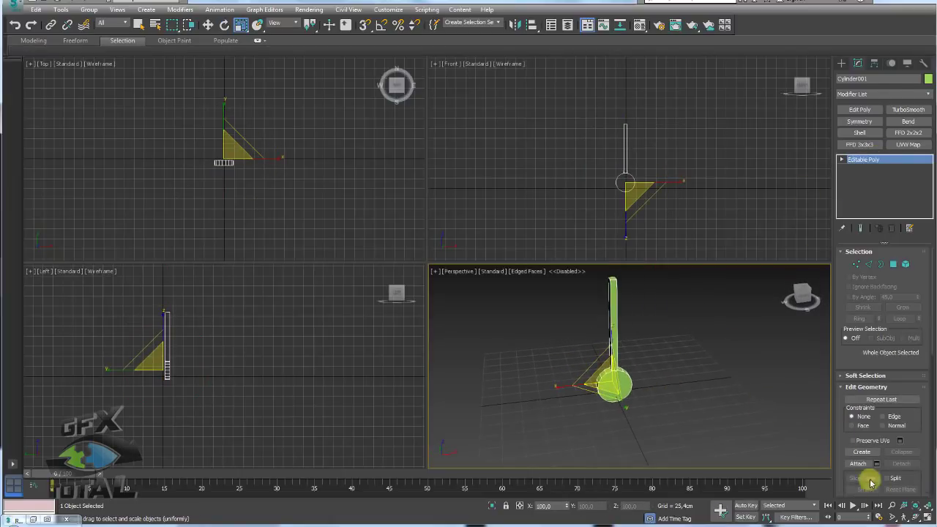
- Maximize the Perspective viewport and orbit to a side-on view of the disc
click(927, 517)
mouse_move(618, 339)
alt+middle_down()
mouse_move(534, 314)
mouse_move(522, 281)
alt+middle_up()
mouse_move(446, 287)
mouse_down()
mouse_move(449, 345)
mouse_move(447, 306)
mouse_up()
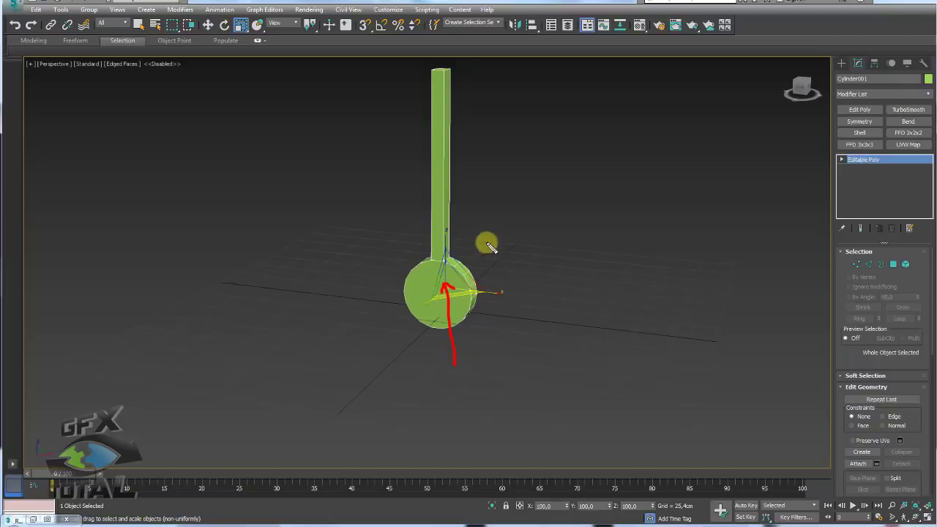
mouse_move(509, 338)
alt+middle_down()
mouse_move(518, 306)
mouse_move(389, 290)
mouse_move(412, 277)
alt+middle_up()
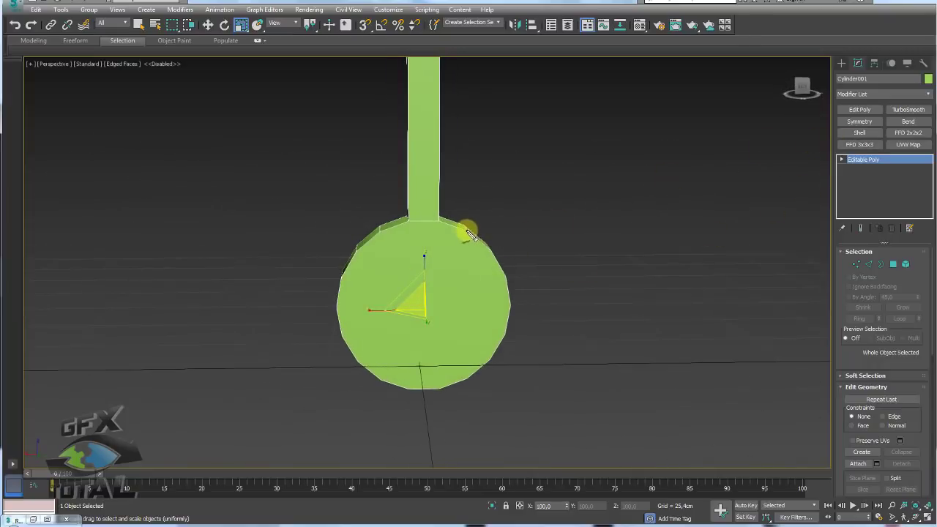
mouse_move(464, 225)
mouse_down()
mouse_move(429, 220)
mouse_move(353, 272)
mouse_move(404, 376)
mouse_move(490, 268)
mouse_move(478, 247)
mouse_up()
drag(435, 290, 454, 279)
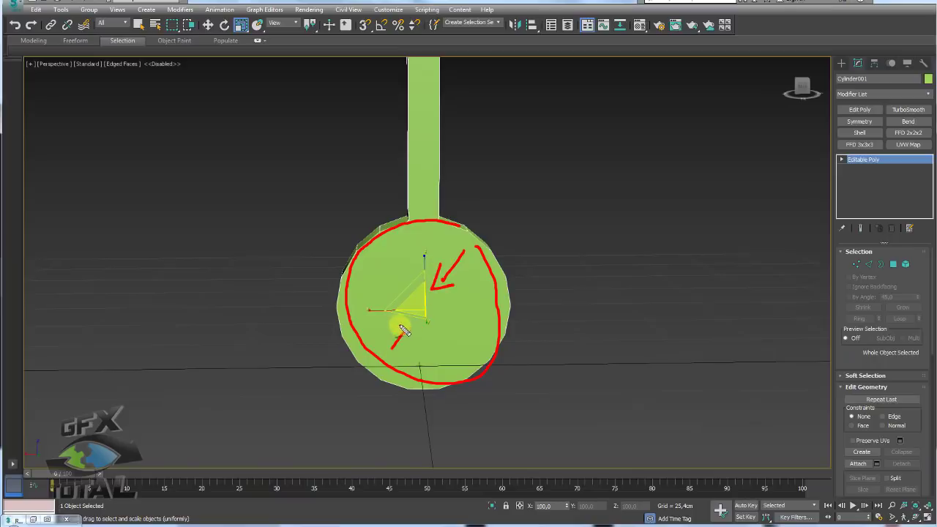
key(Escape)
mouse_move(444, 303)
alt+middle_down()
mouse_move(544, 303)
mouse_move(513, 314)
mouse_move(530, 320)
alt+middle_up()
- Rotate-test the pendulum around the disc's centre, leaving it upright
key(e)
alt+middle_drag(485, 293, 498, 317)
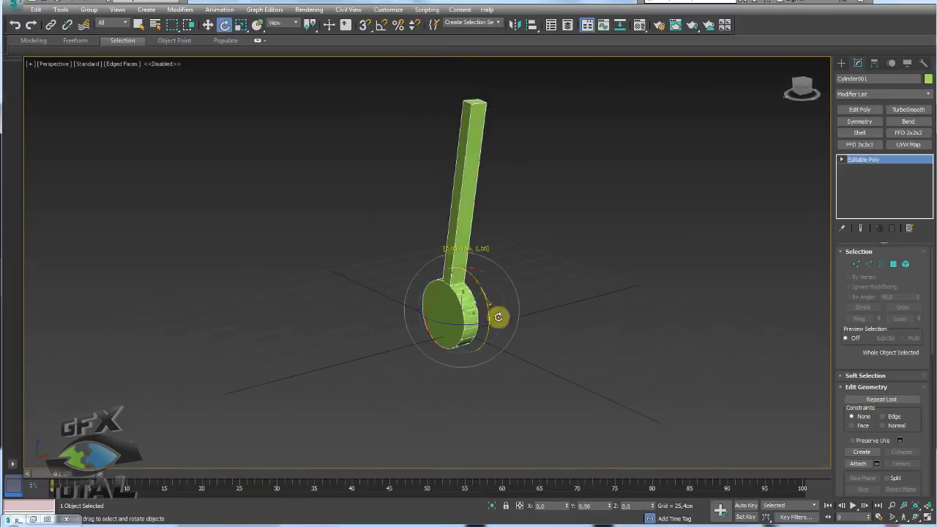
mouse_move(498, 317)
mouse_down()
mouse_move(496, 310)
mouse_move(519, 362)
mouse_move(505, 358)
mouse_move(520, 378)
mouse_move(519, 332)
mouse_move(535, 339)
mouse_move(535, 331)
mouse_up()
alt+middle_drag(535, 330, 526, 331)
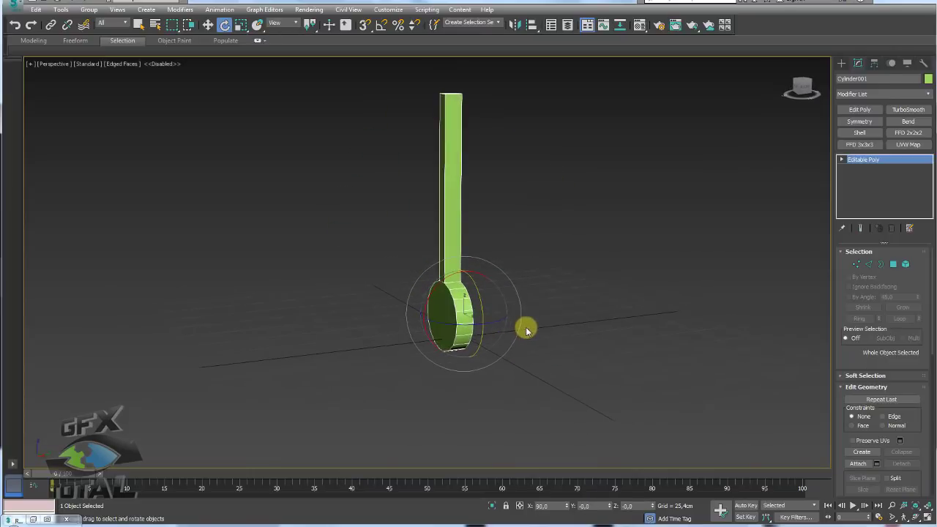
mouse_move(487, 317)
mouse_down()
mouse_move(519, 272)
mouse_move(491, 216)
mouse_move(473, 215)
mouse_move(498, 183)
mouse_move(479, 129)
mouse_up()
alt+middle_drag(707, 156, 733, 203)
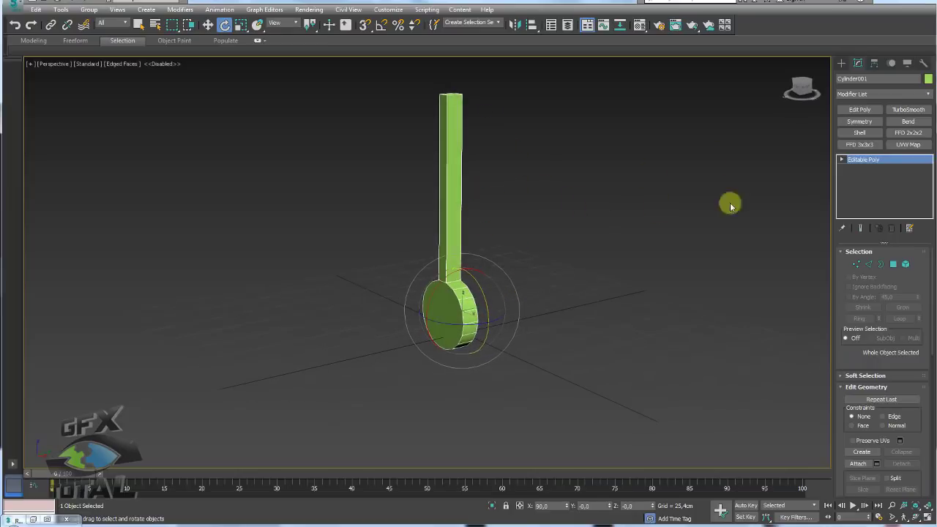
- With Affect Pivot Only on, raise the pivot partway up the stick and test a rotation
click(876, 65)
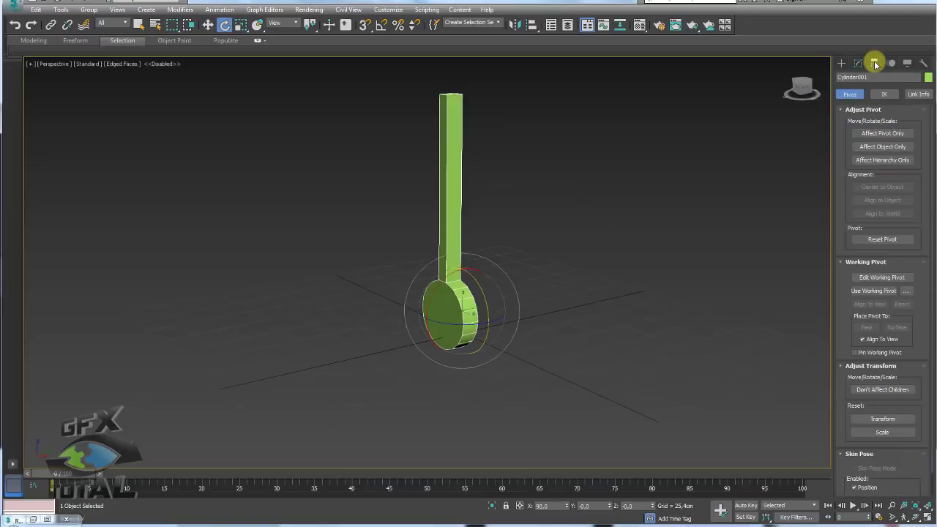
click(878, 137)
alt+middle_drag(548, 183, 538, 237)
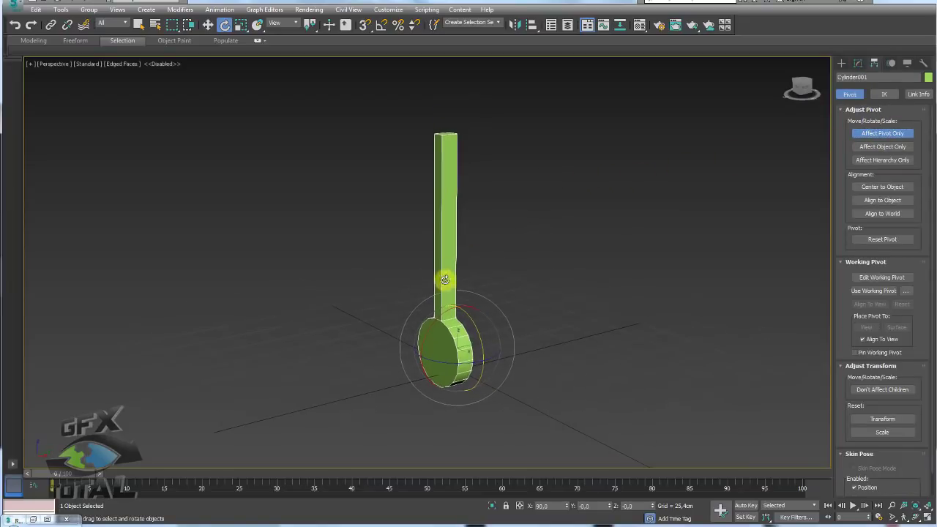
key(w)
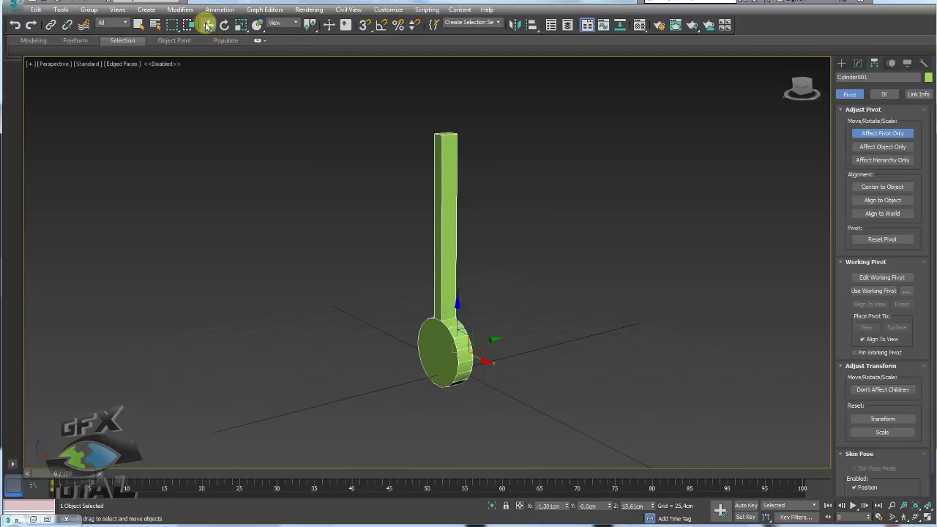
drag(456, 318, 458, 208)
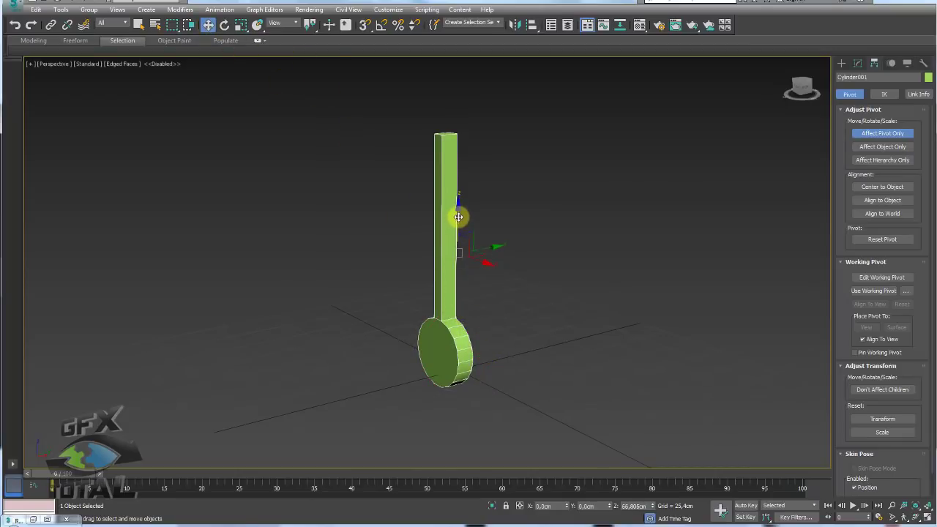
click(883, 134)
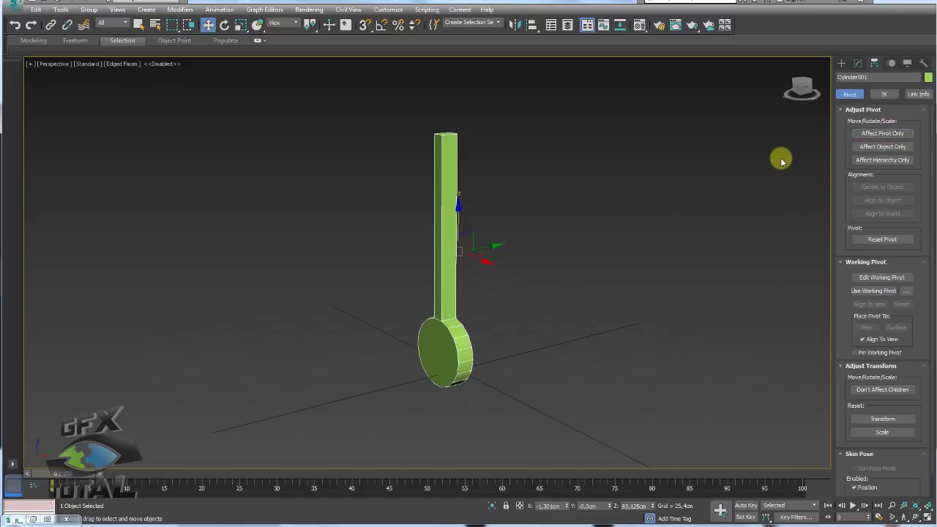
key(e)
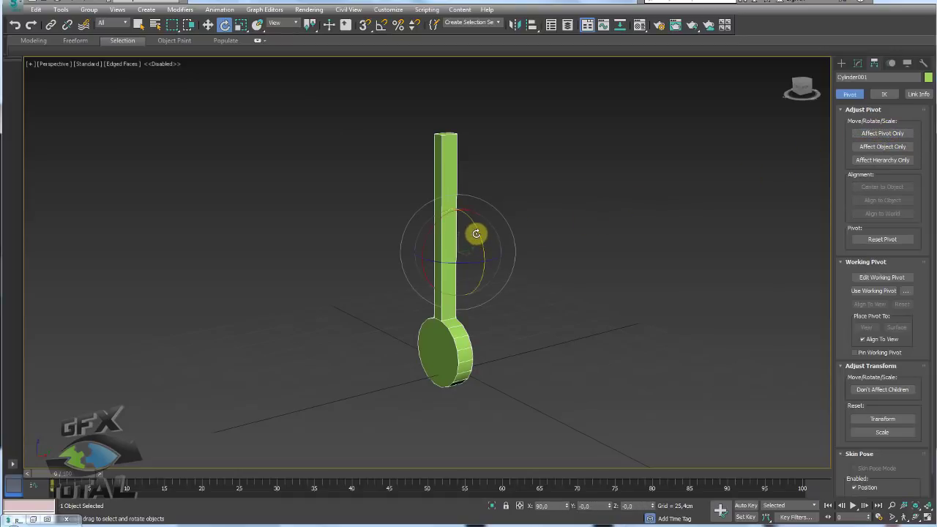
drag(476, 233, 491, 216)
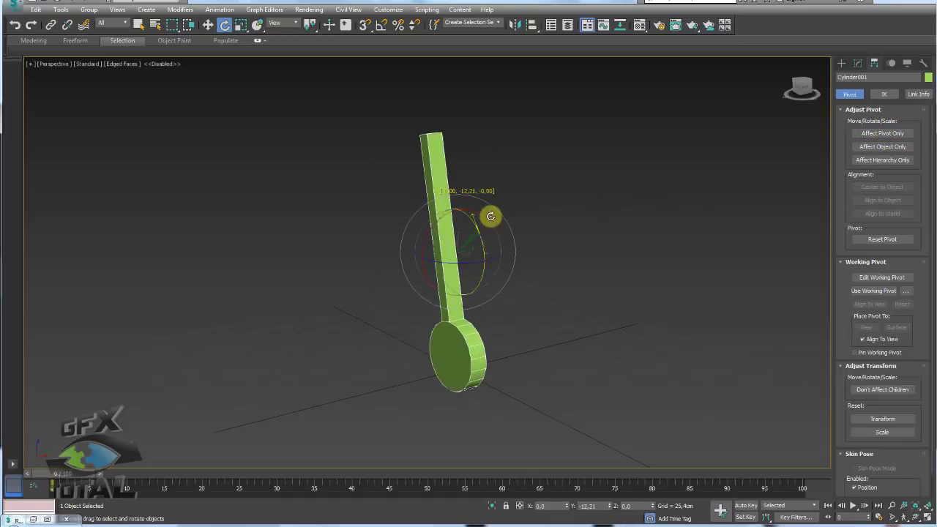
right_click(492, 218)
- Move the pivot to the top of the stick and test-swing the pendulum from it
click(871, 136)
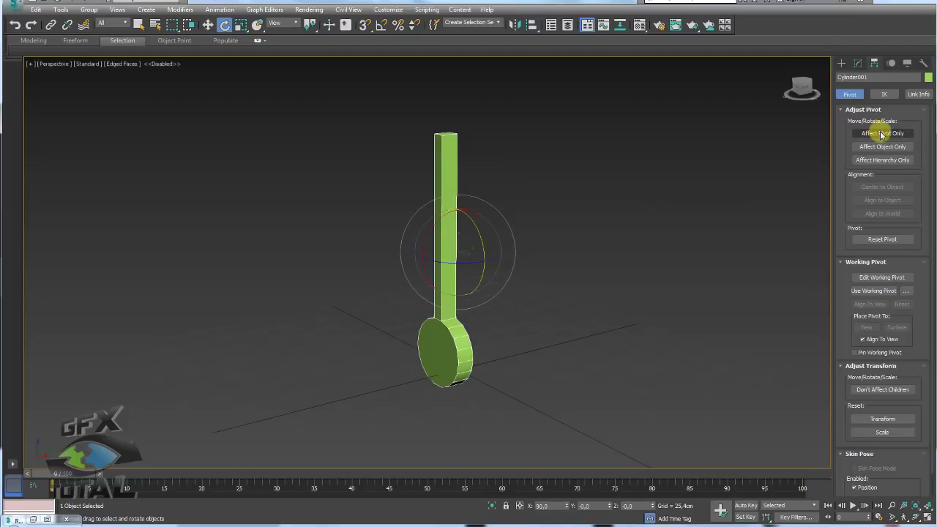
key(w)
drag(456, 215, 454, 97)
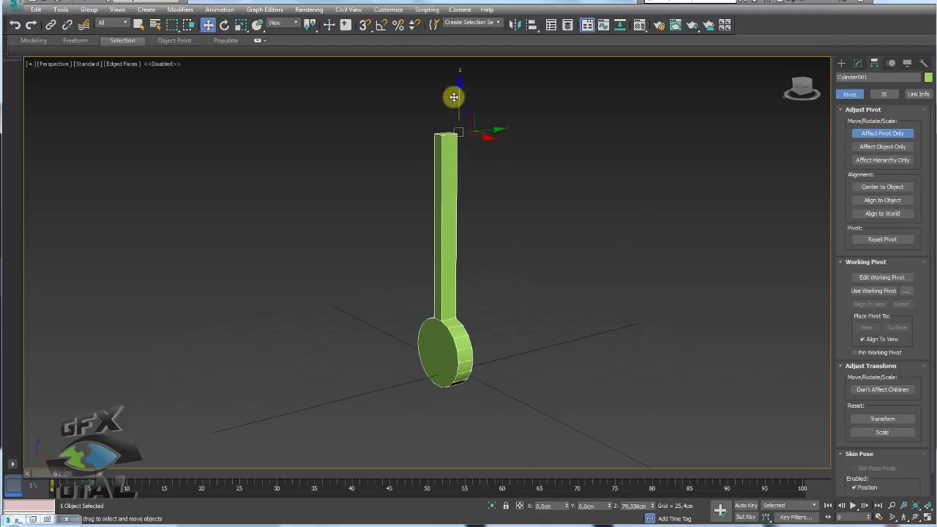
click(868, 133)
key(e)
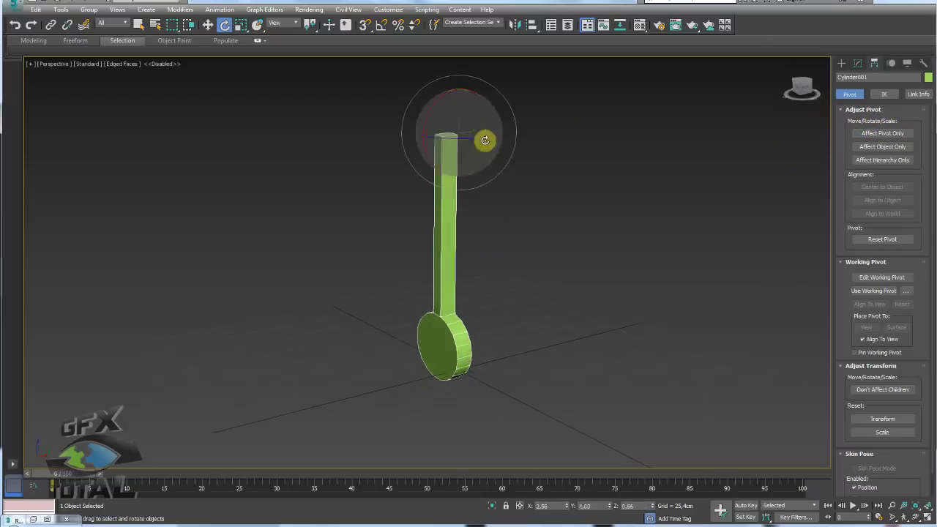
drag(485, 140, 483, 122)
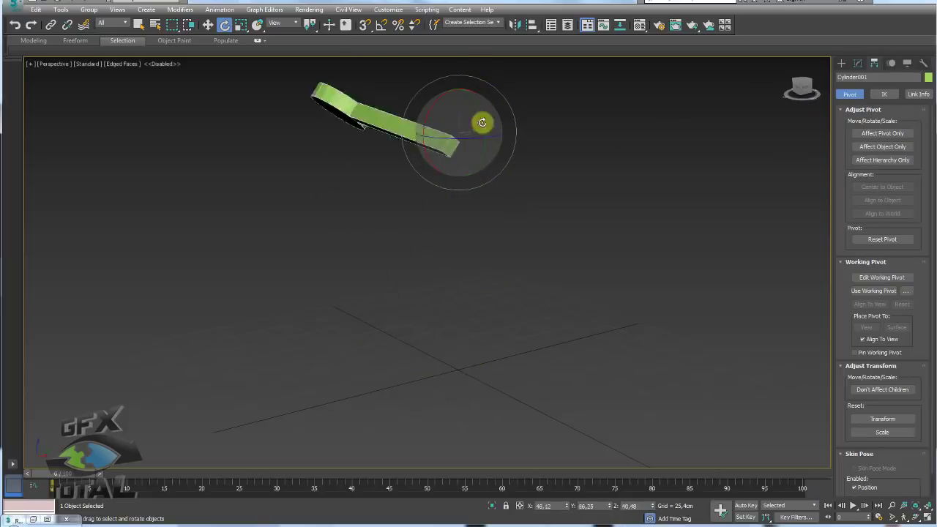
drag(483, 122, 481, 134)
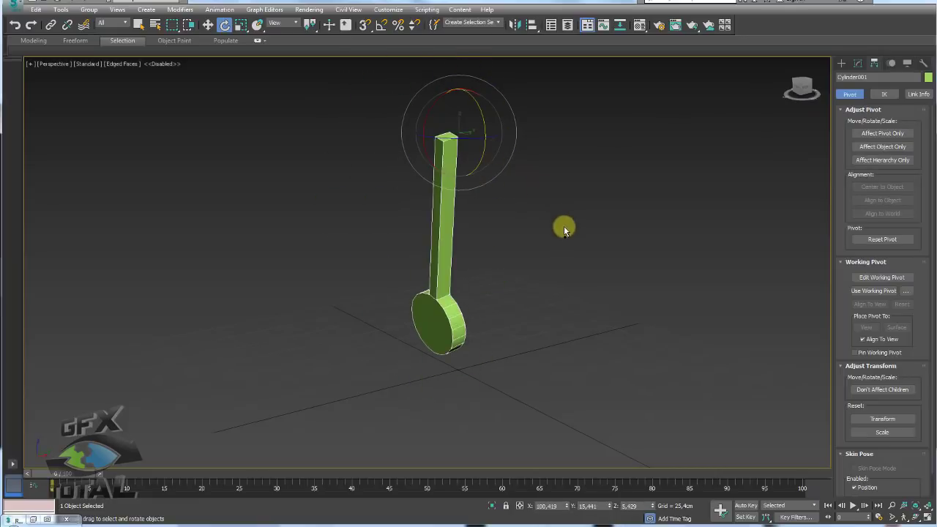
- Reset the pivot to the object's centre, raise it back to the stick's top, and retest
alt+middle_drag(593, 273, 446, 191)
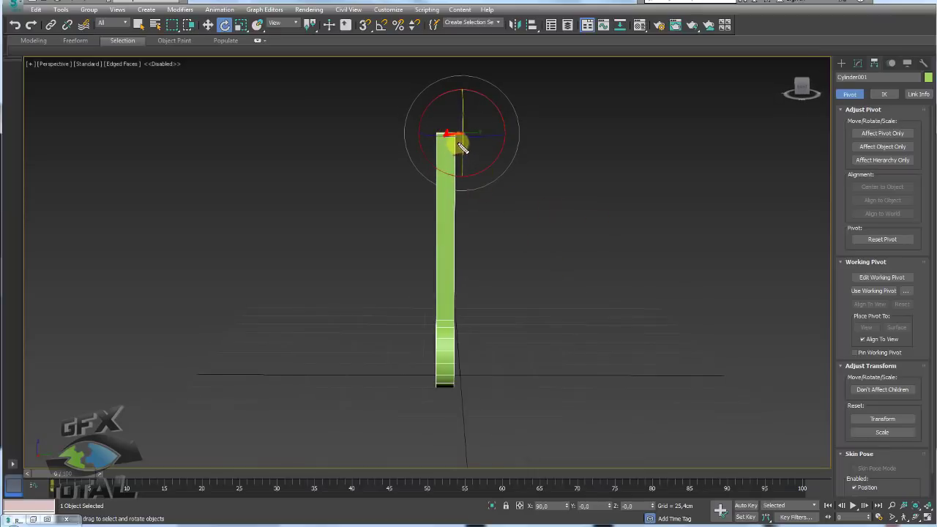
mouse_move(423, 135)
mouse_down()
mouse_move(442, 385)
mouse_move(416, 137)
mouse_up()
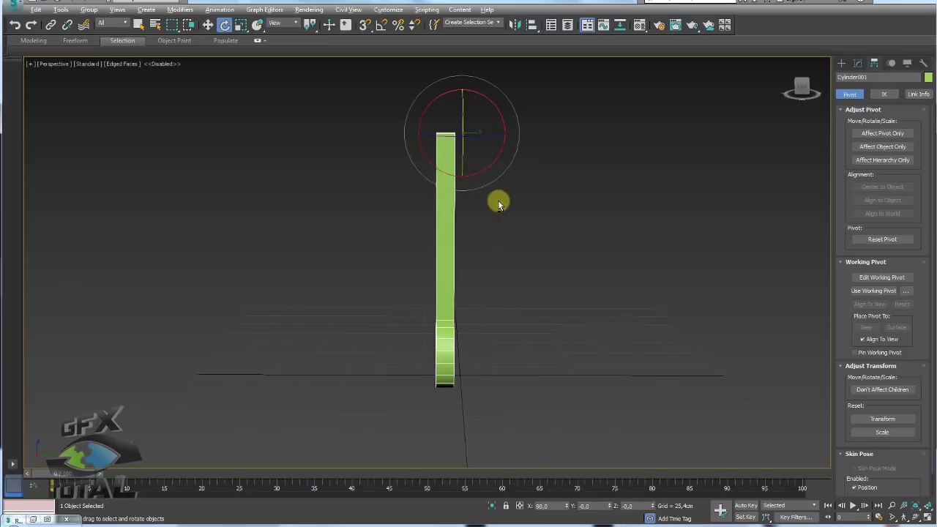
alt+middle_drag(500, 201, 506, 197)
click(874, 135)
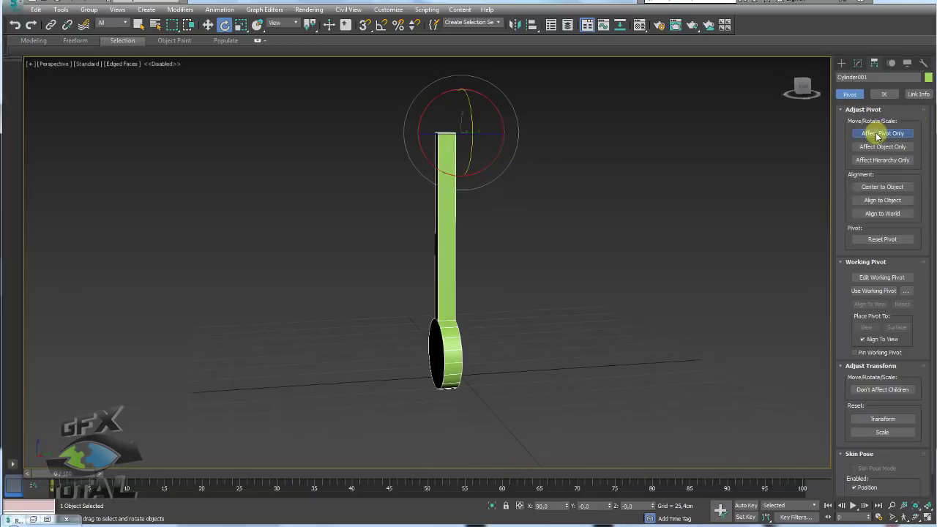
click(882, 189)
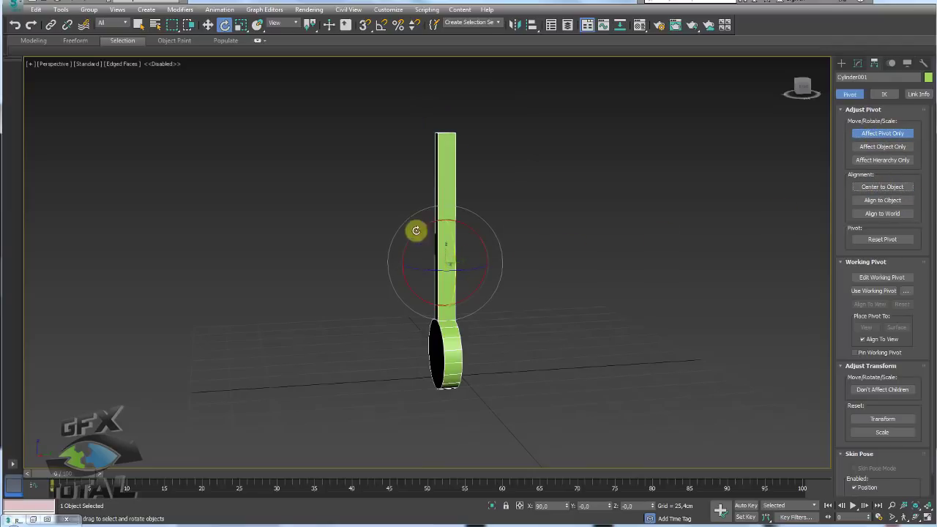
alt+middle_drag(485, 263, 527, 287)
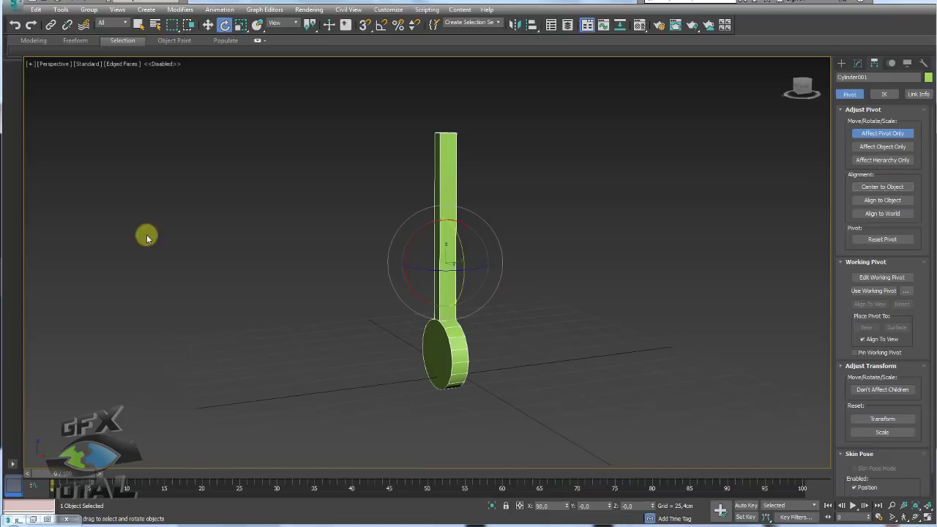
key(w)
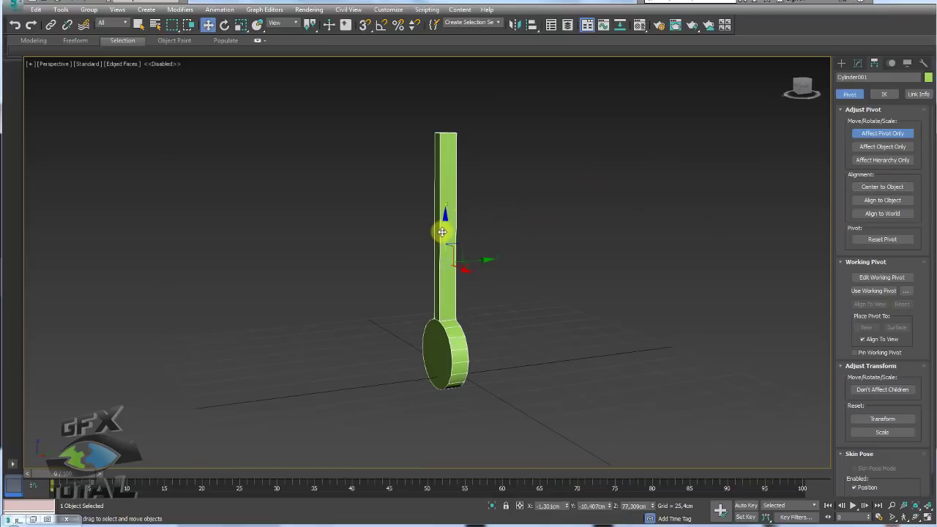
drag(444, 231, 443, 108)
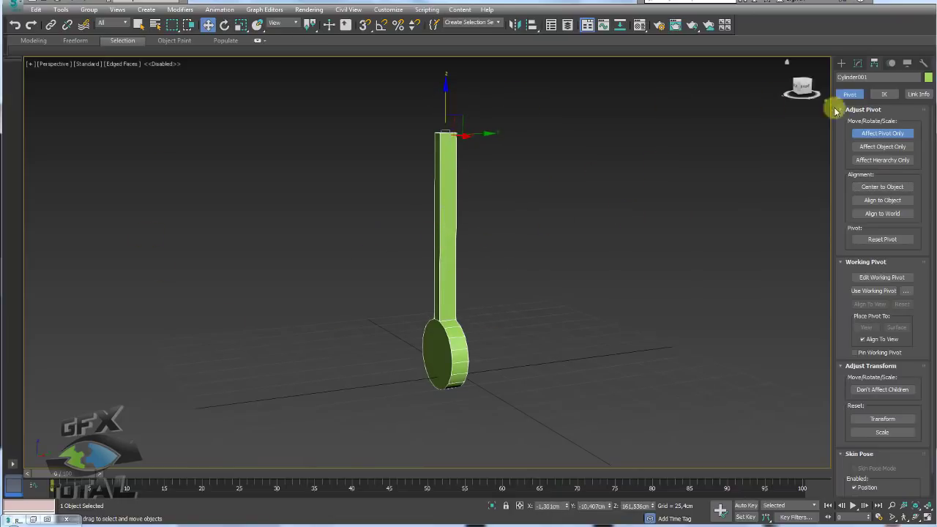
click(857, 133)
alt+middle_drag(579, 183, 540, 186)
key(e)
mouse_move(449, 148)
mouse_down()
mouse_move(454, 210)
mouse_move(446, 80)
mouse_move(478, 266)
mouse_move(417, 80)
mouse_move(440, 193)
mouse_up()
mouse_move(440, 193)
alt+middle_down()
mouse_move(481, 207)
mouse_move(475, 164)
alt+middle_up()
- Unhide all hidden pendulum models, undoing an accidental move of the green pendulum
scroll(474, 164, down, 2)
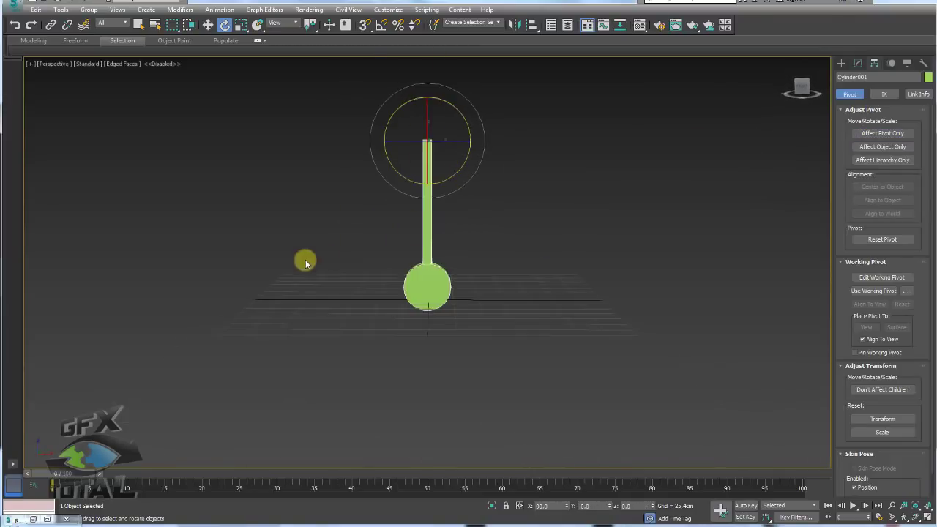
alt+middle_drag(568, 265, 245, 276)
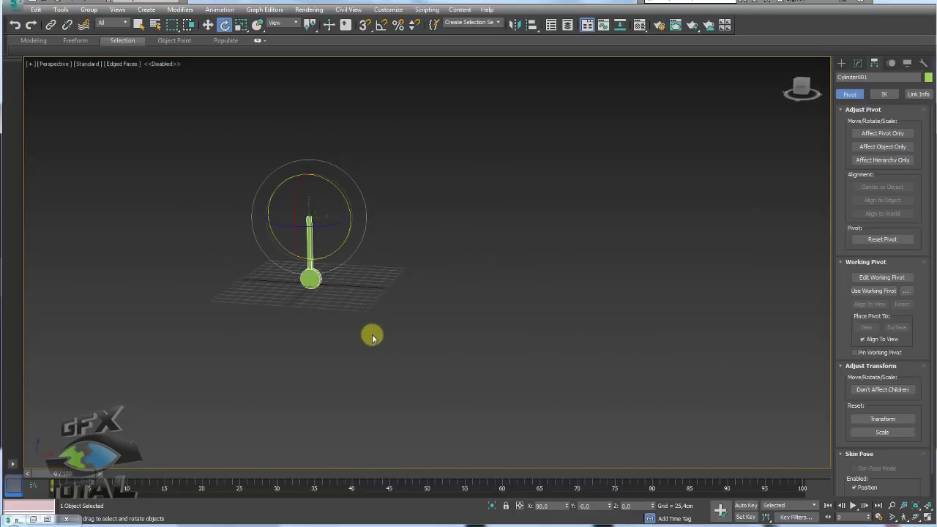
right_click(366, 252)
click(410, 272)
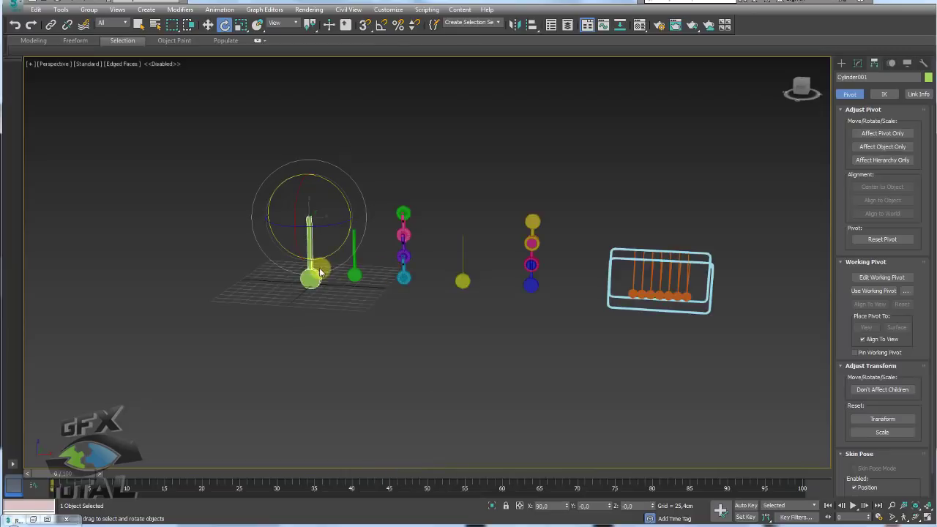
key(w)
drag(346, 218, 67, 199)
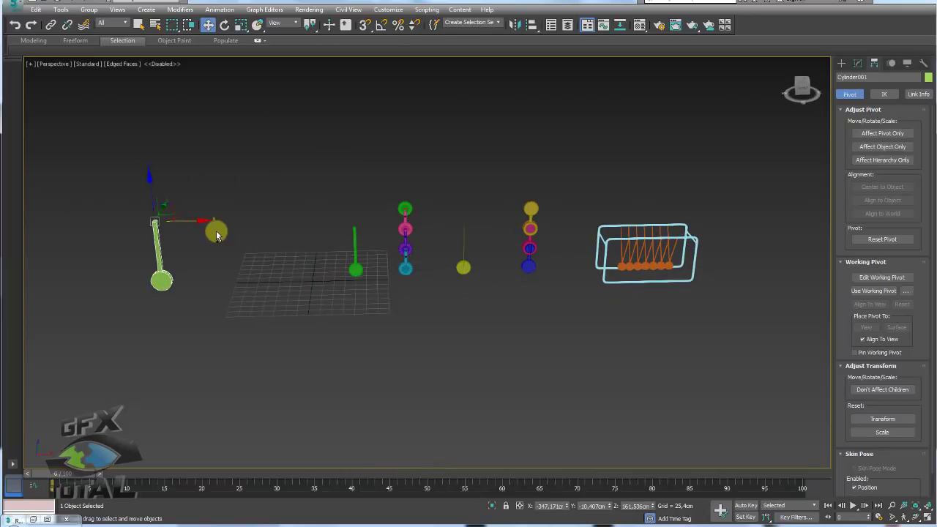
key(ctrl+z)
- Select only the green pendulum Cylinder001 and isolate it in the viewport
click(335, 268)
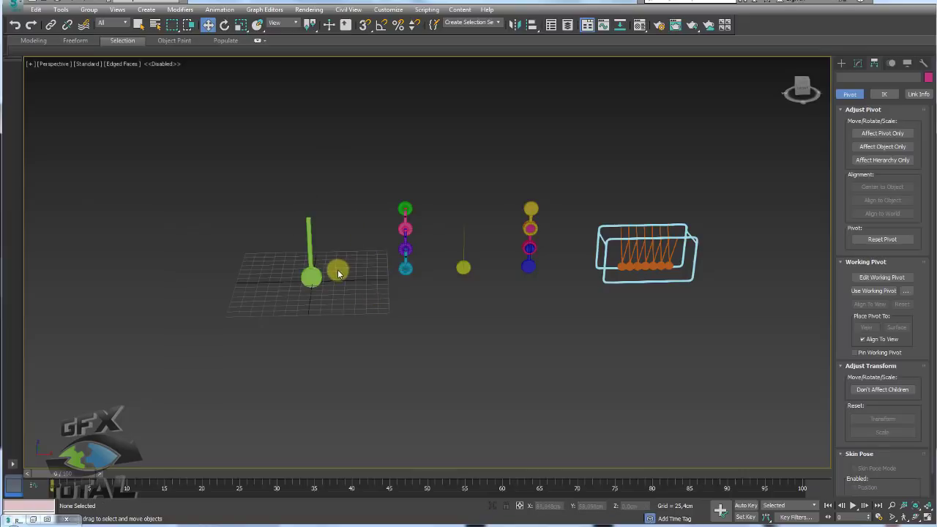
drag(348, 304, 282, 254)
alt+middle_drag(283, 254, 380, 181)
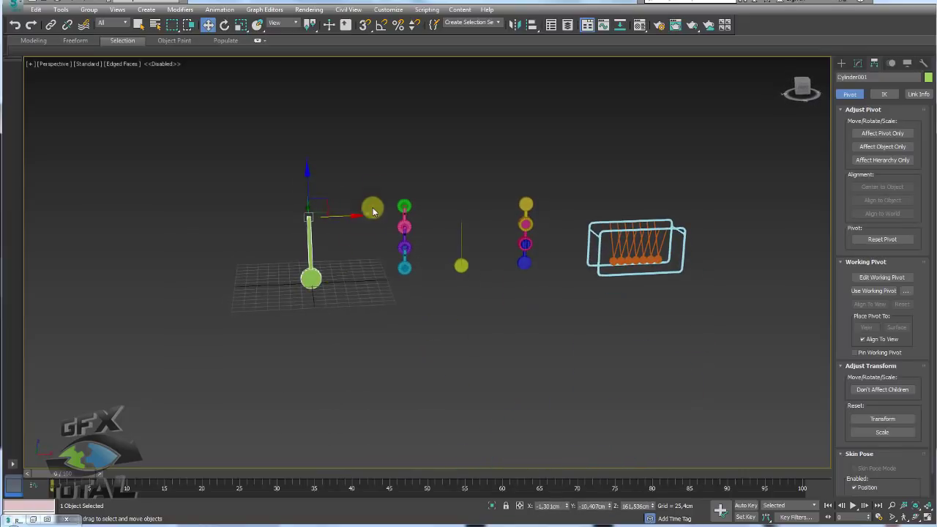
mouse_move(381, 181)
mouse_down()
mouse_move(458, 308)
mouse_move(638, 314)
mouse_up()
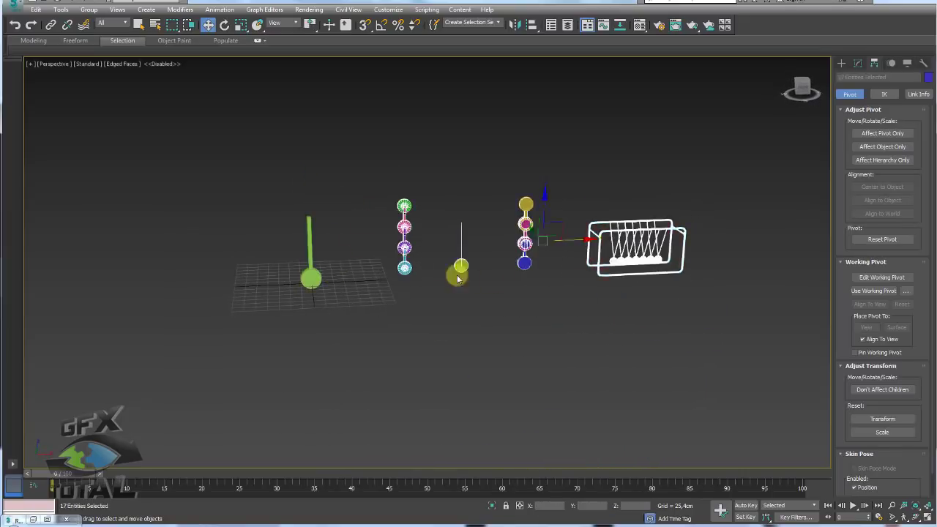
middle_drag(400, 283, 496, 288)
scroll(496, 289, up, 5)
drag(373, 345, 249, 167)
mouse_move(249, 167)
alt+middle_down()
mouse_move(446, 295)
mouse_move(374, 268)
mouse_move(405, 261)
mouse_move(503, 373)
alt+middle_up()
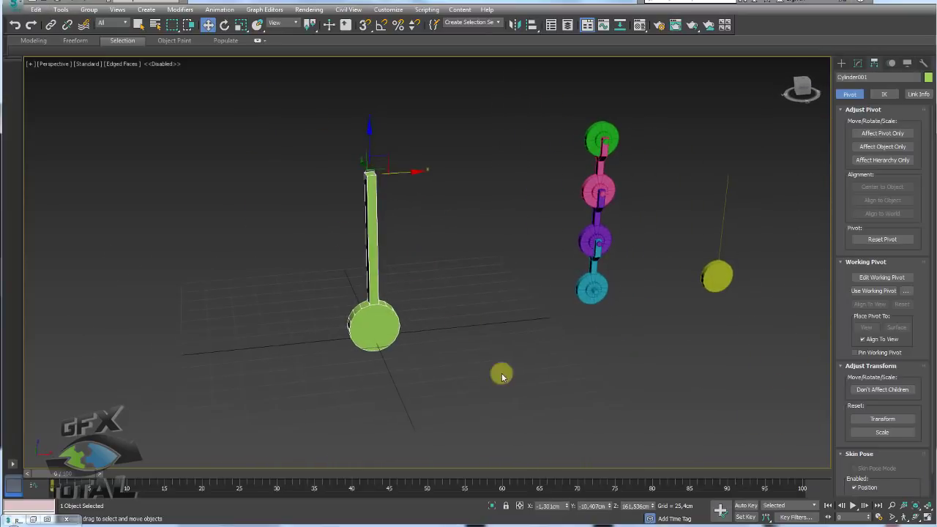
click(494, 507)
scroll(454, 320, down, 4)
mouse_move(461, 310)
middle_down()
mouse_move(517, 320)
mouse_move(474, 319)
middle_up()
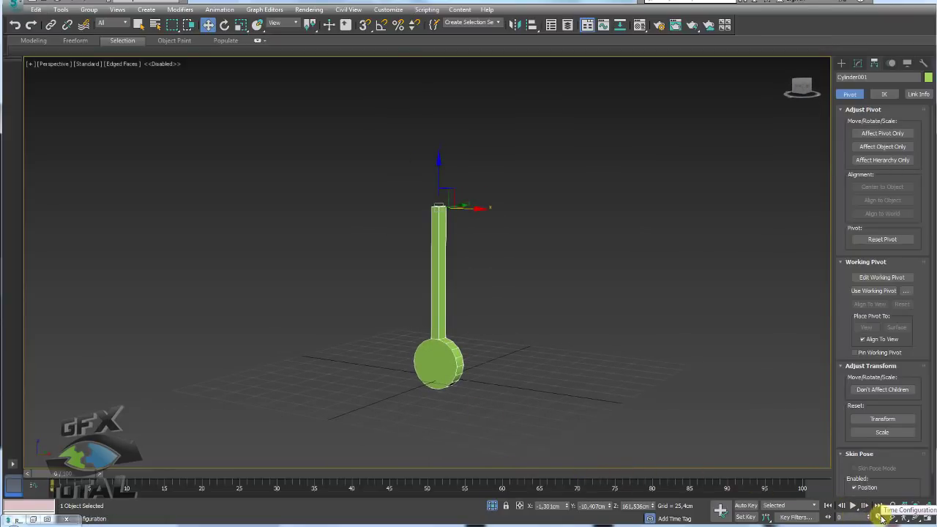
- Set the End Time to 30 in Time Configuration so the timeline runs 0-30
click(879, 517)
text(30)
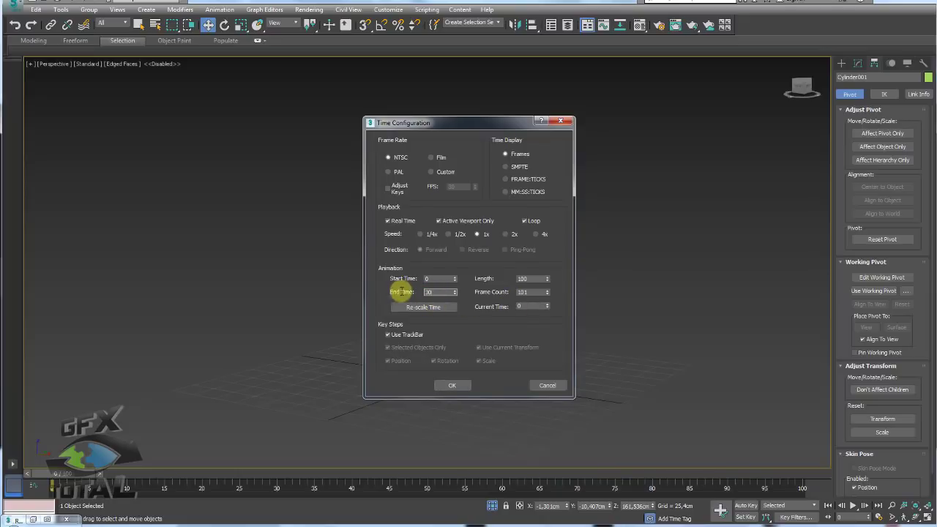
click(453, 385)
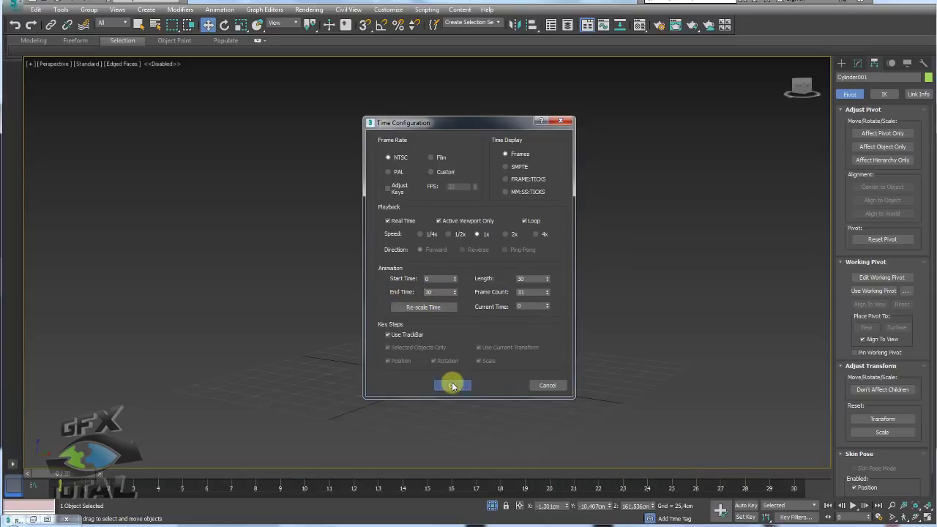
click(454, 386)
mouse_move(51, 474)
mouse_down()
mouse_move(770, 477)
mouse_move(51, 476)
mouse_up()
key(w)
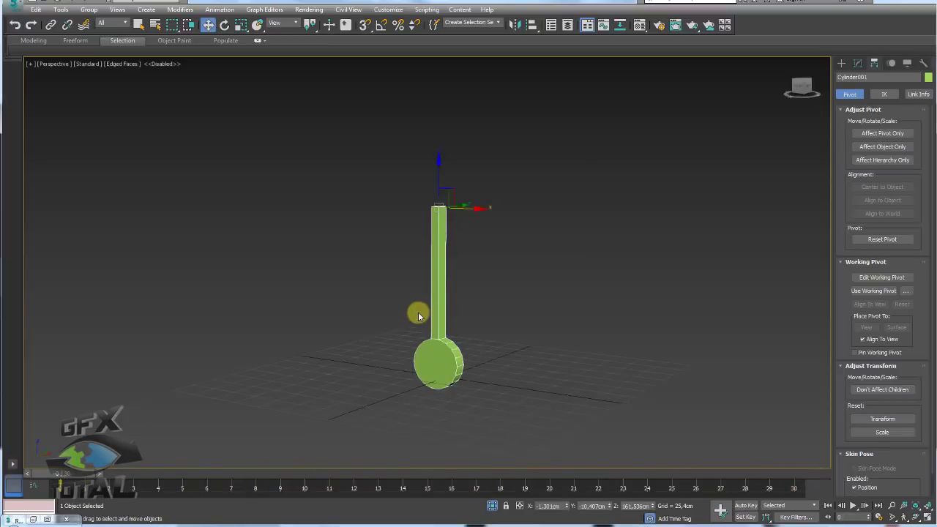
alt+middle_drag(416, 317, 507, 340)
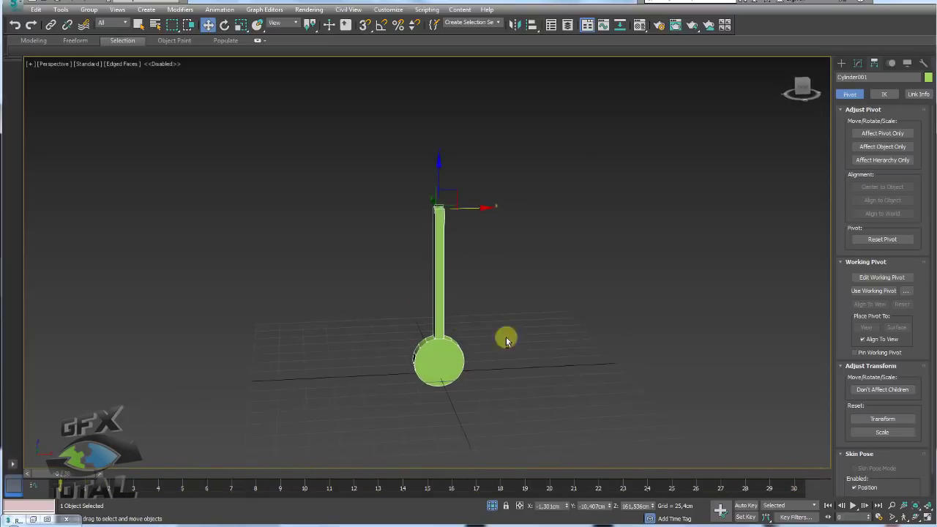
- Enable Auto Key and Angle Snap, then rotate the pendulum to 60° at frame 0
click(747, 506)
key(e)
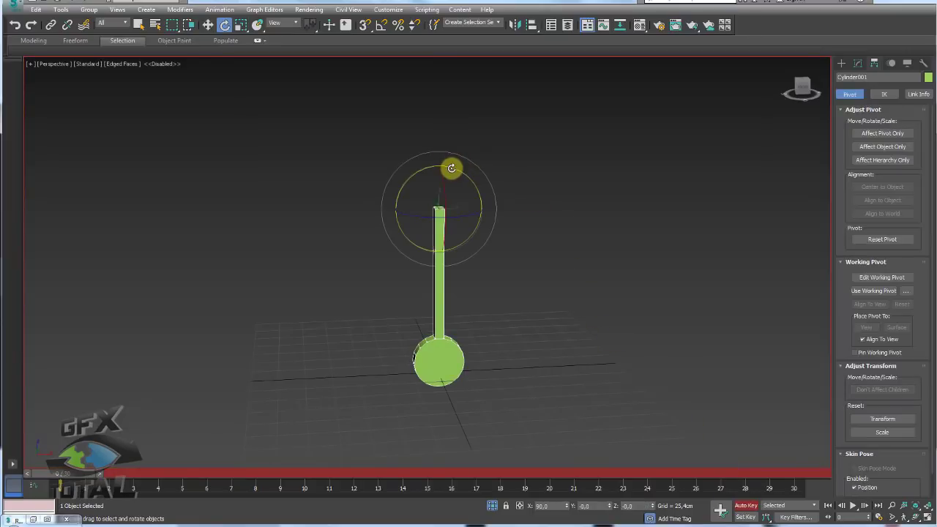
mouse_move(452, 168)
mouse_down()
mouse_move(476, 176)
mouse_move(500, 200)
mouse_up()
key(ctrl+z)
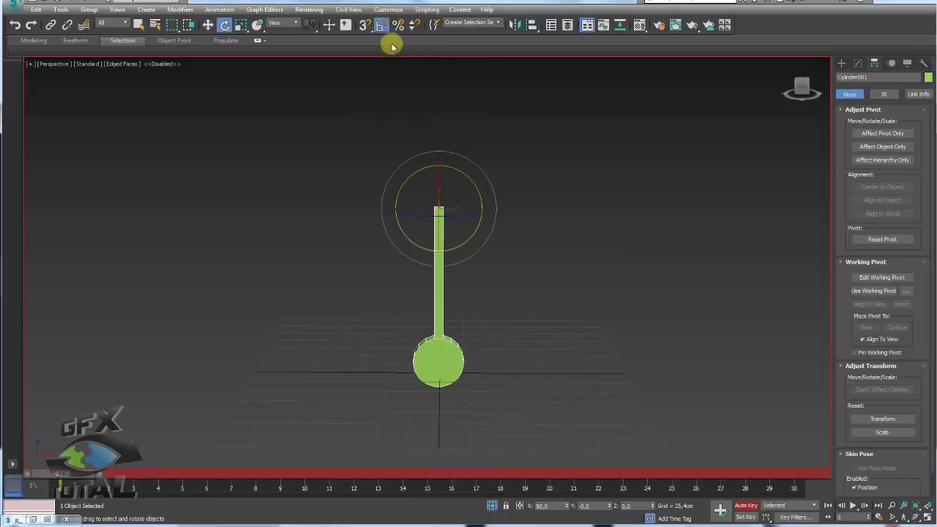
click(381, 27)
drag(459, 170, 486, 183)
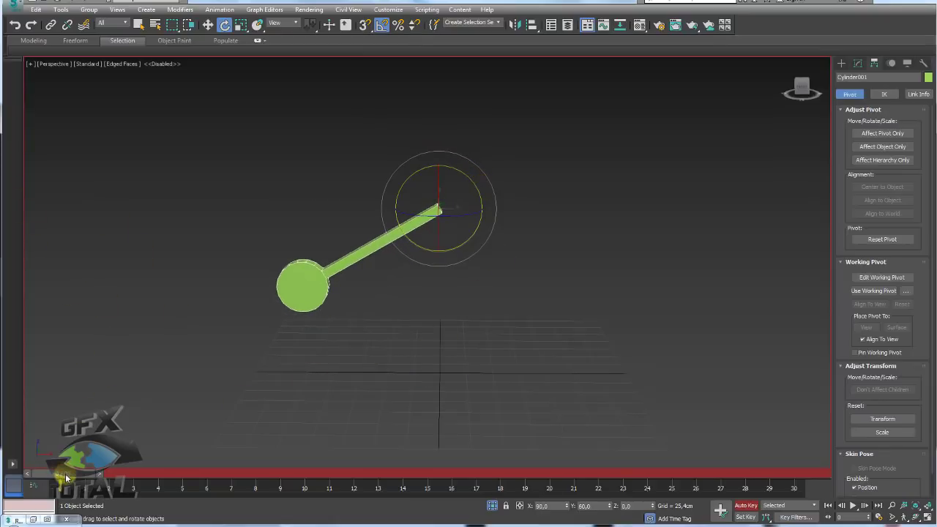
- At frame 30, rotate the pendulum to -60° to record the second key
drag(66, 478, 795, 483)
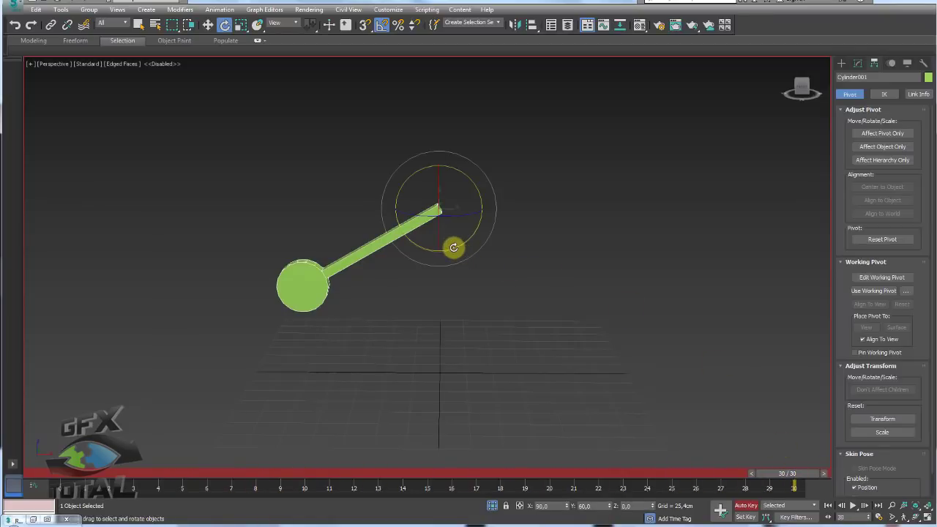
drag(306, 320, 357, 359)
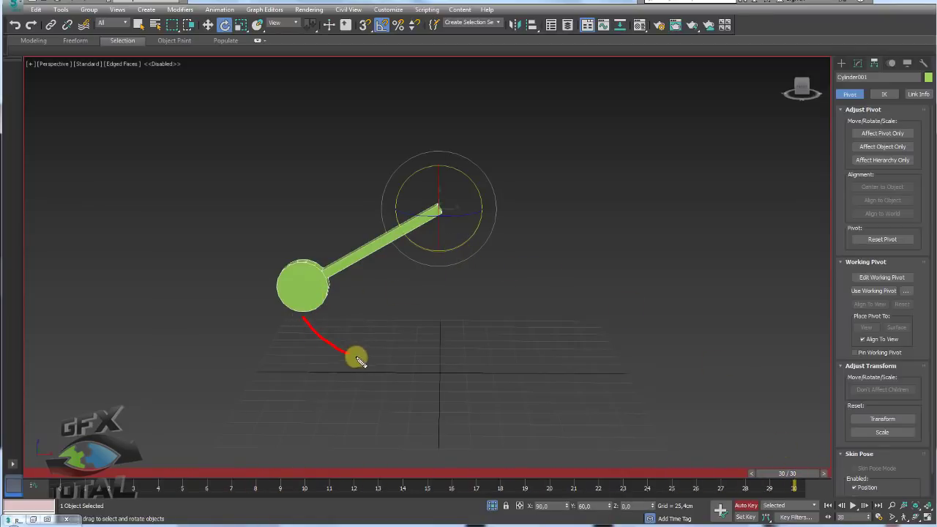
mouse_move(440, 369)
mouse_down()
mouse_move(427, 375)
mouse_move(592, 266)
mouse_move(603, 303)
mouse_up()
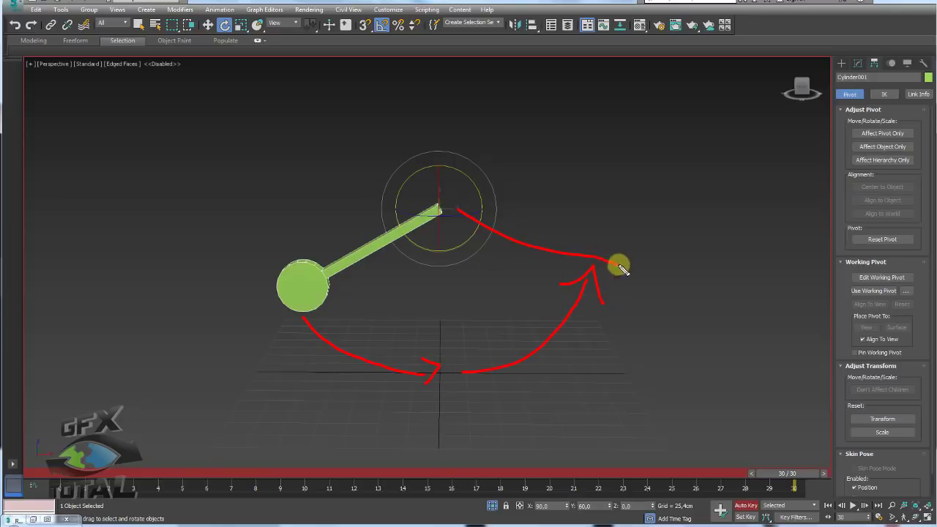
key(Escape)
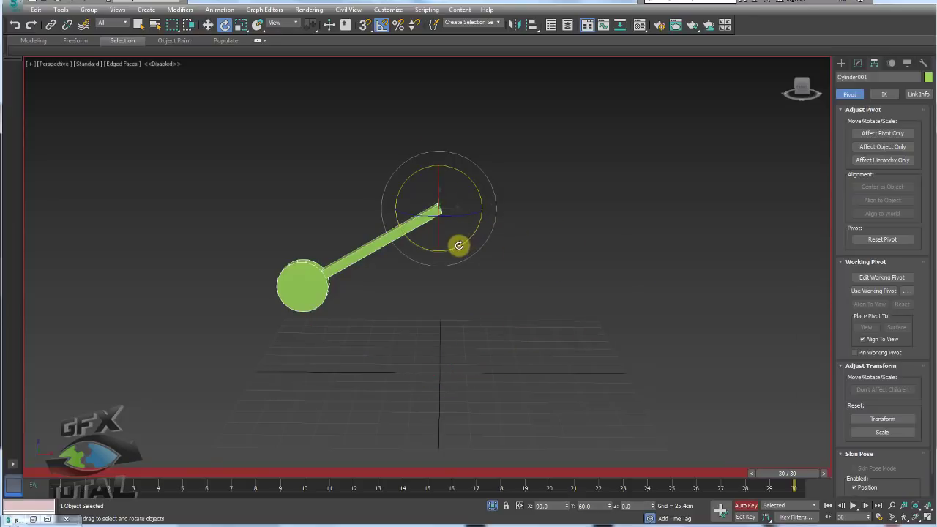
drag(458, 245, 514, 218)
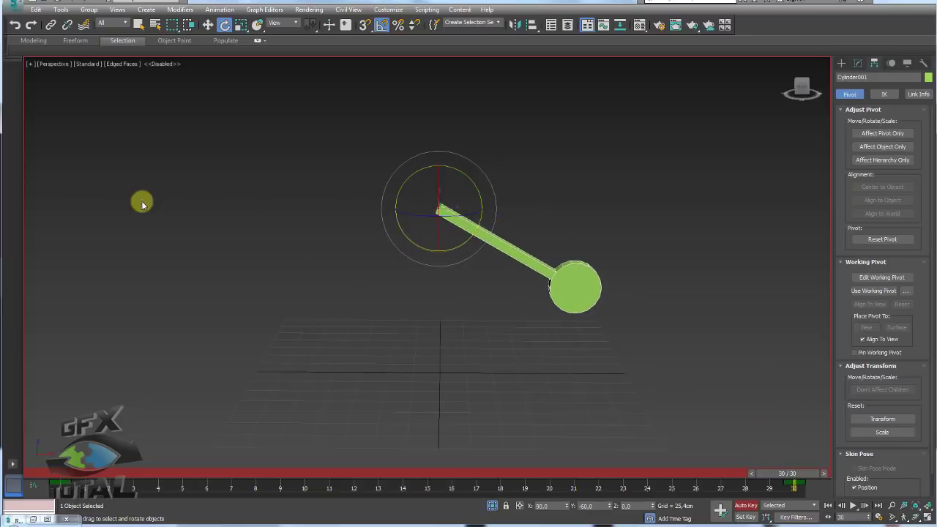
mouse_move(260, 346)
mouse_down()
mouse_move(510, 334)
mouse_move(538, 365)
mouse_move(349, 402)
mouse_up()
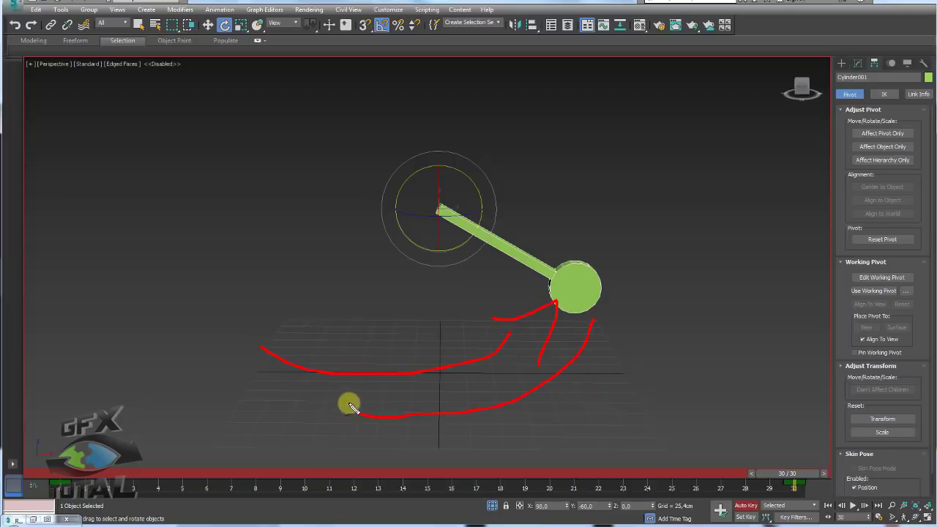
key(Escape)
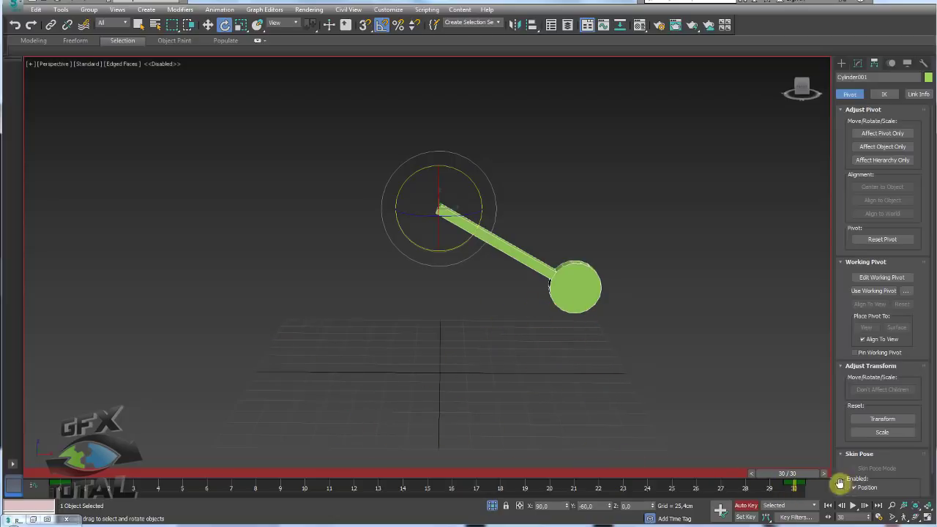
drag(88, 459, 470, 423)
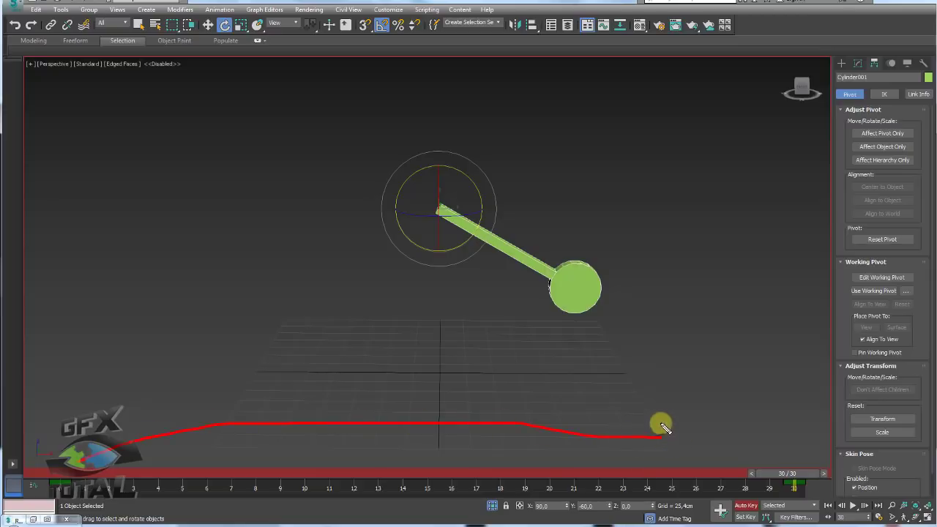
drag(662, 427, 674, 455)
- Set the animation end time to frame 60 in Time Configuration
click(881, 517)
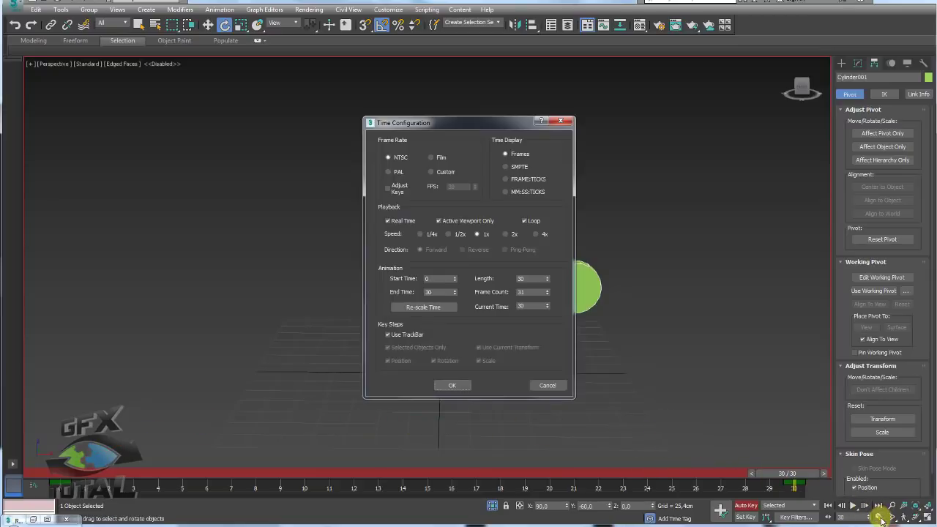
text(60)
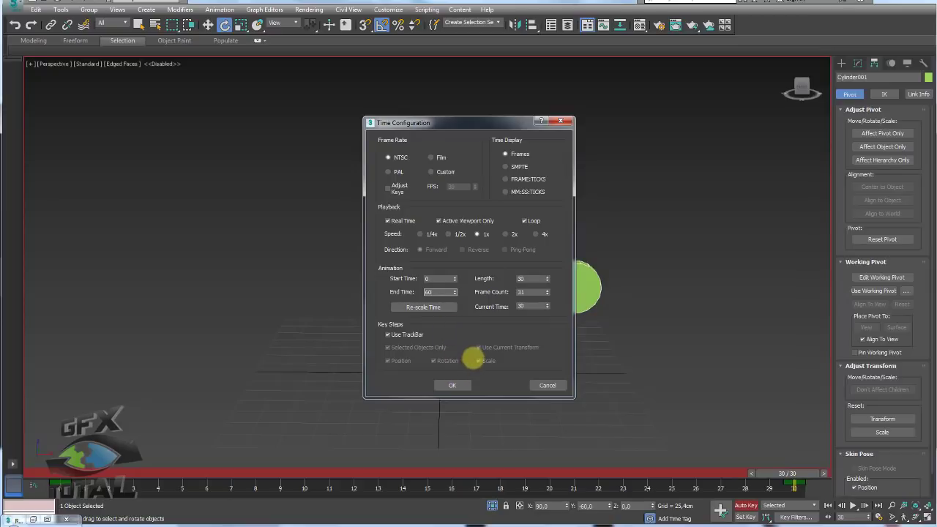
key(Return)
key(Return)
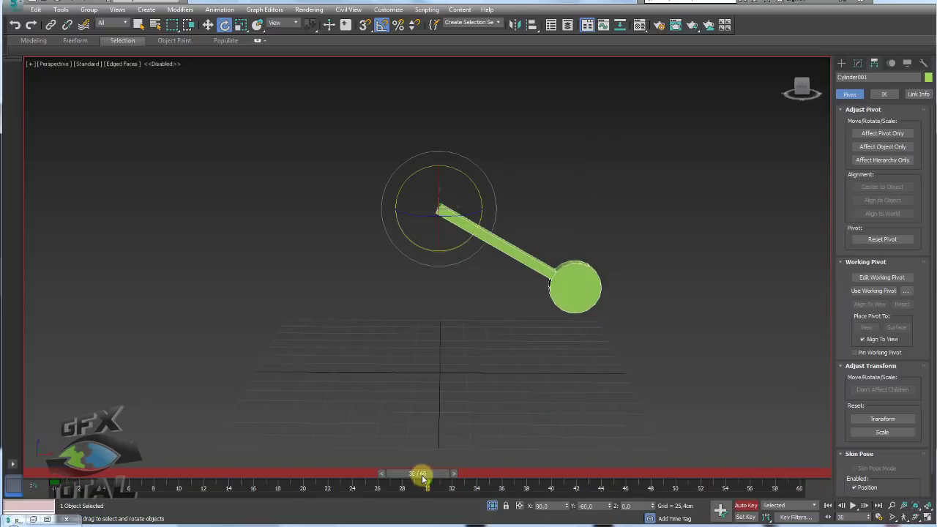
- Copy the frame-0 pose key to frame 60 so the pendulum returns to its starting angle
drag(416, 477, 799, 463)
key(e)
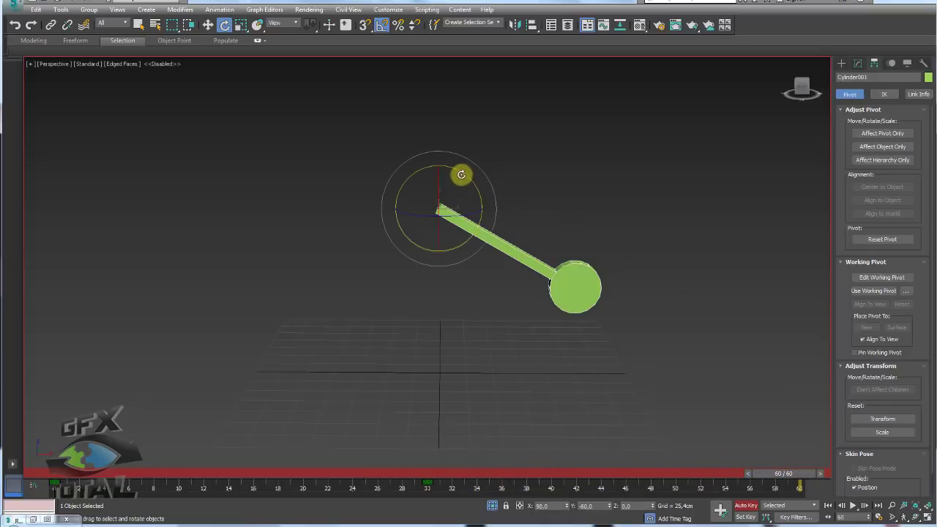
drag(462, 171, 501, 223)
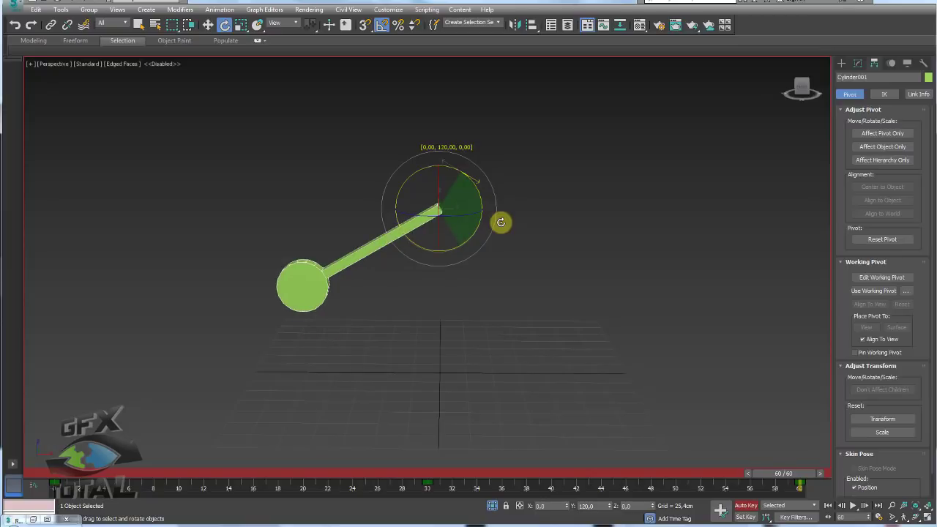
key(ctrl+z)
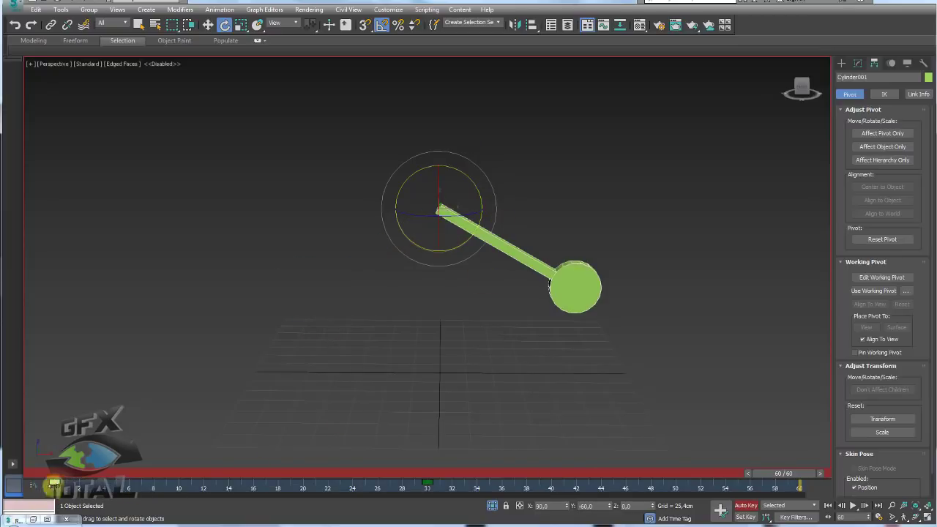
mouse_move(53, 483)
mouse_down()
mouse_move(796, 487)
mouse_move(800, 478)
mouse_move(45, 474)
mouse_up()
key(e)
alt+middle_drag(611, 354, 553, 357)
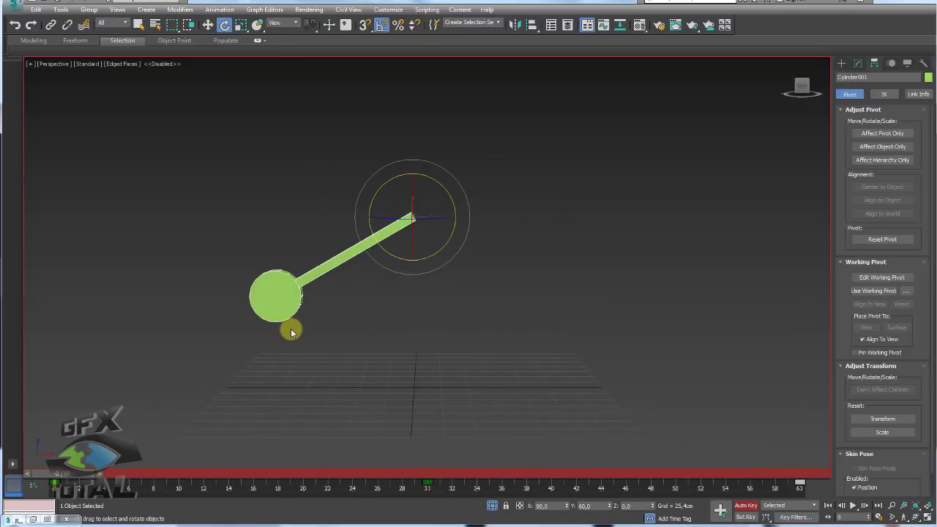
- Turn off Auto Key and play back the 60-frame pendulum swing, then stop it
click(744, 505)
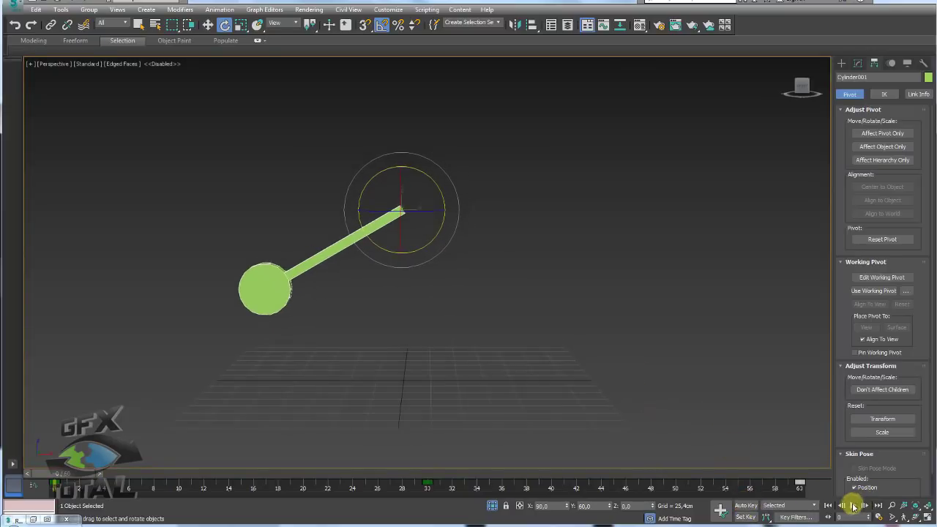
click(853, 507)
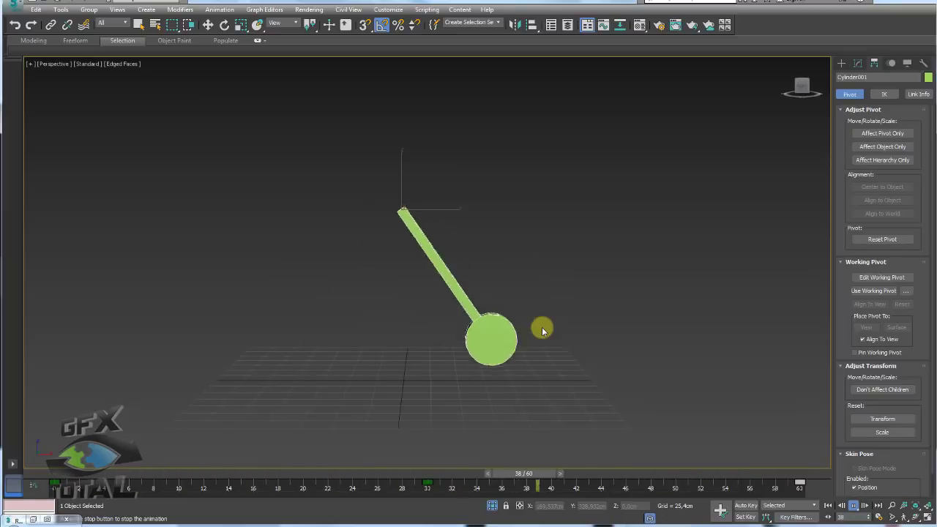
click(852, 506)
key(e)
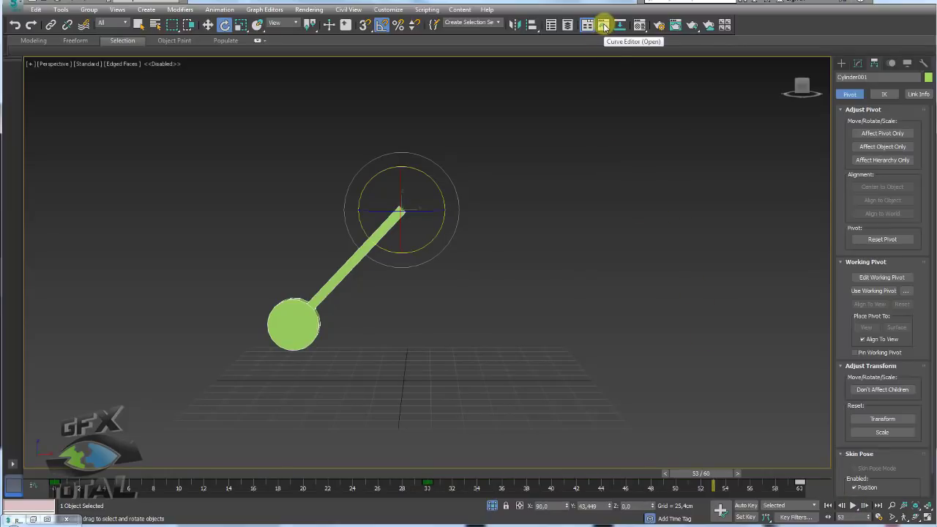
- Open Track View - Curve Editor and expand Cylinder001's Position and Rotation tracks
click(604, 26)
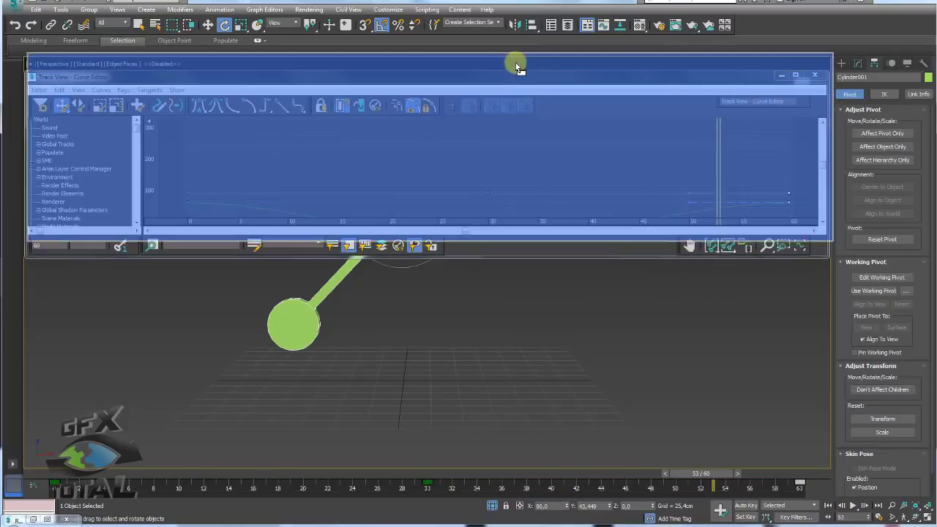
drag(521, 81, 522, 61)
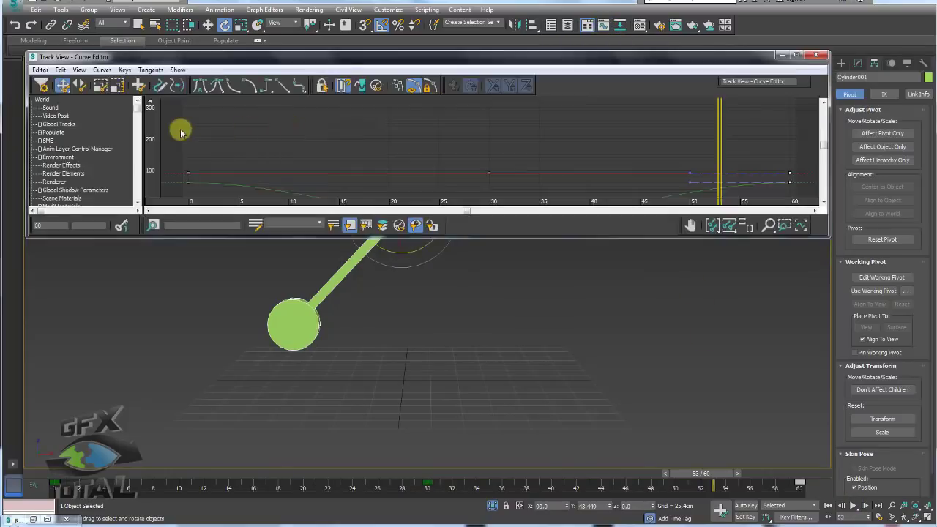
mouse_move(422, 315)
alt+middle_down()
mouse_move(418, 391)
mouse_move(469, 360)
alt+middle_up()
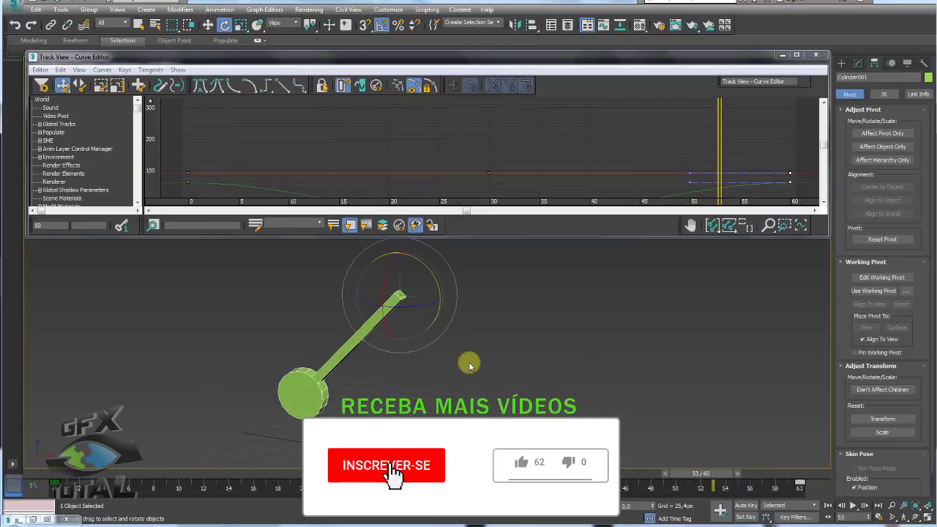
key(w)
alt+middle_drag(473, 310, 418, 328)
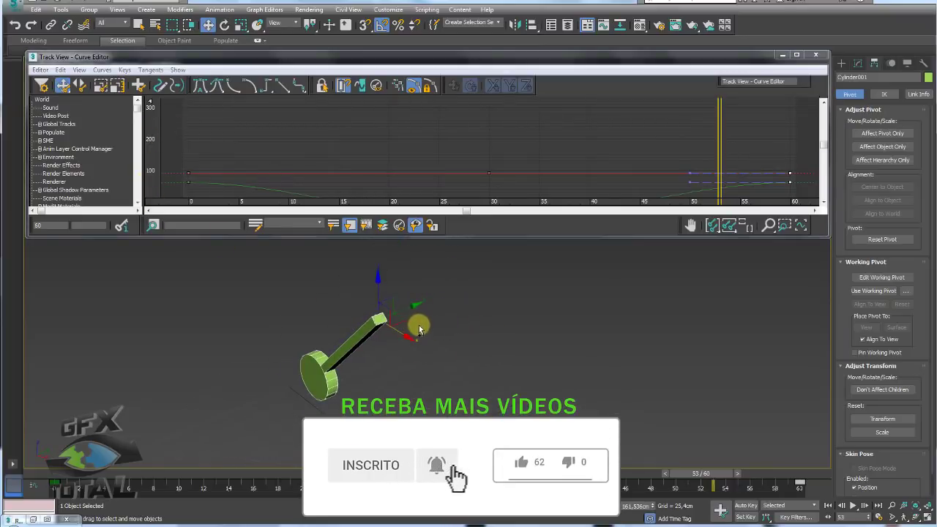
mouse_move(410, 325)
mouse_down()
mouse_move(444, 298)
mouse_move(406, 307)
mouse_move(452, 328)
mouse_up()
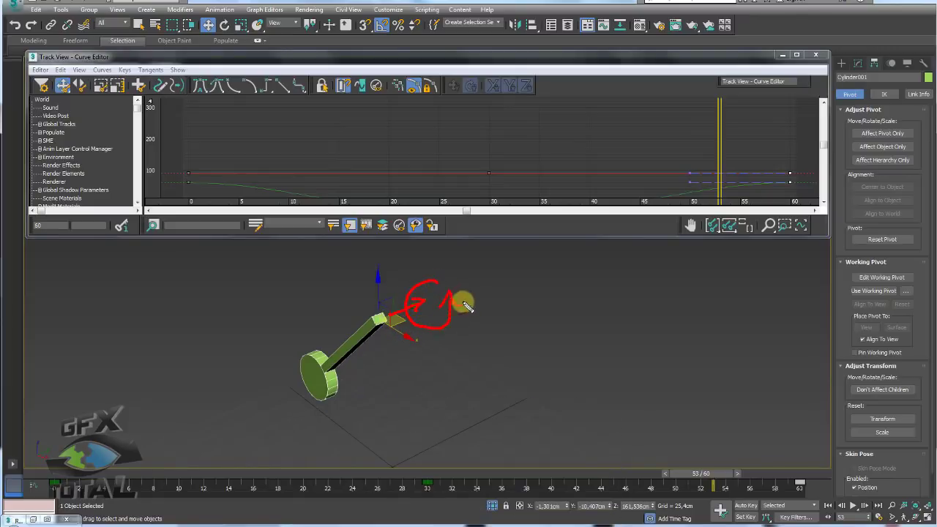
key(Escape)
drag(138, 111, 136, 159)
click(80, 142)
- Show Cylinder001's Y Rotation curve and select its keys at frames 0, 30 and 60
click(87, 150)
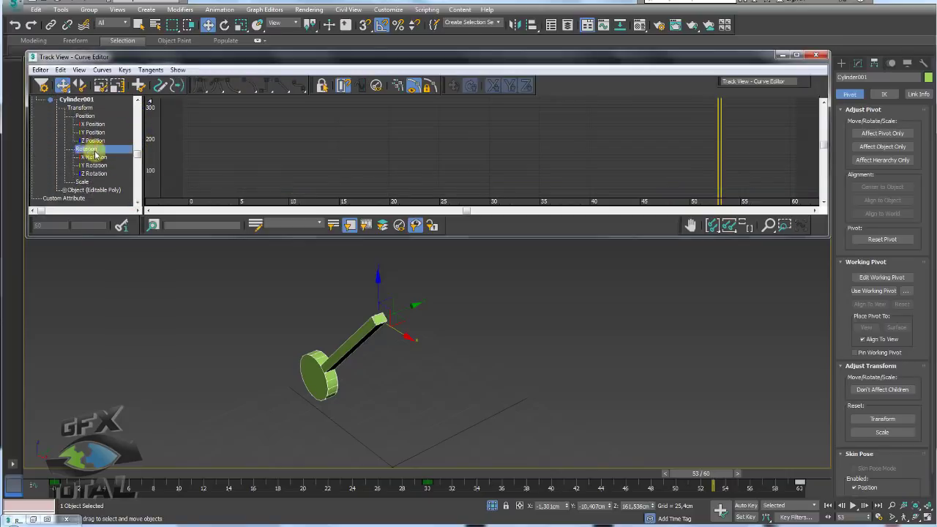
click(94, 166)
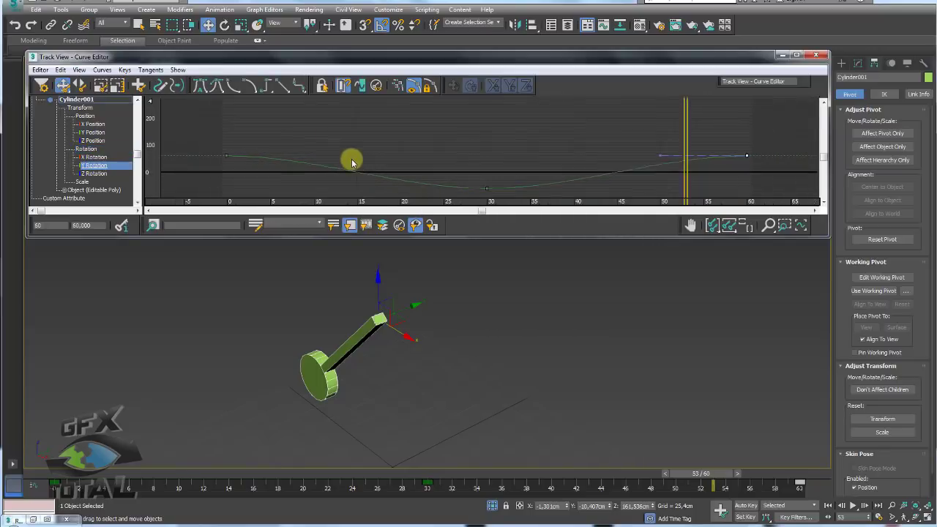
middle_drag(265, 132, 264, 144)
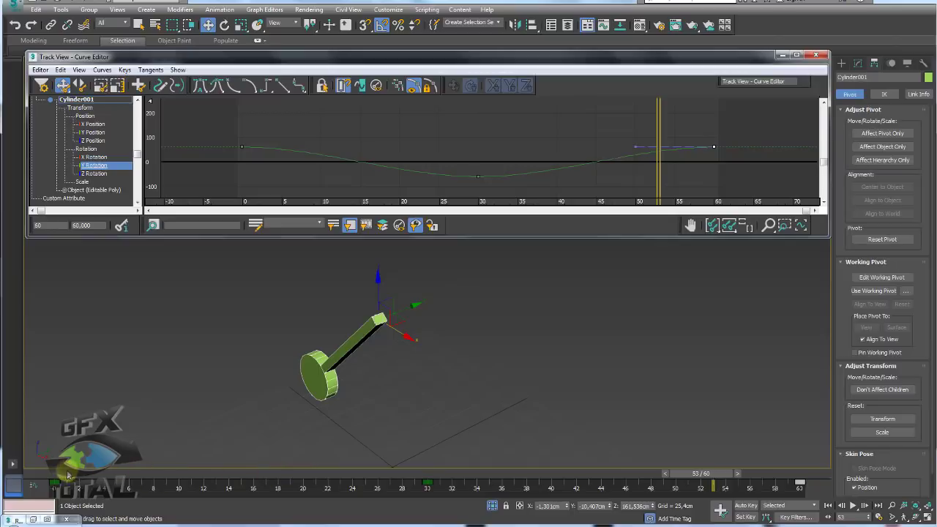
mouse_move(68, 476)
mouse_down()
mouse_move(690, 473)
mouse_move(66, 462)
mouse_up()
key(w)
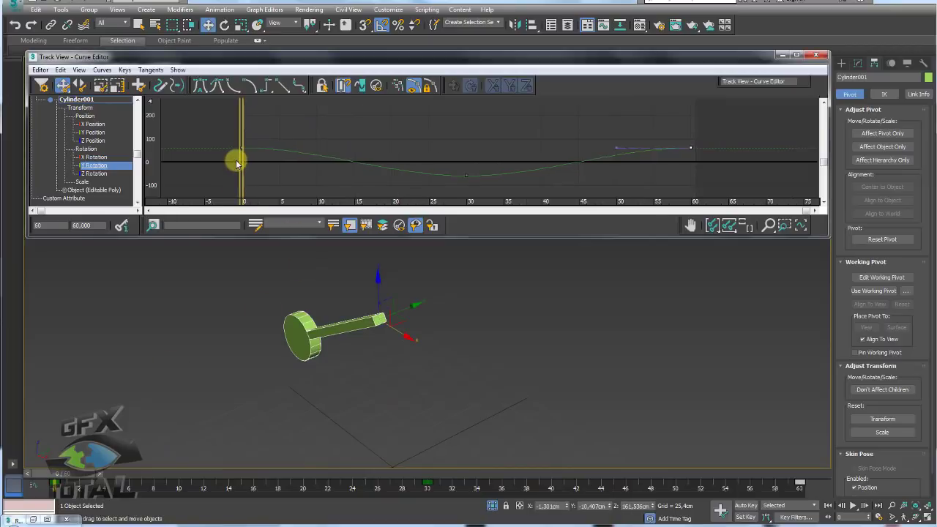
drag(199, 118, 737, 184)
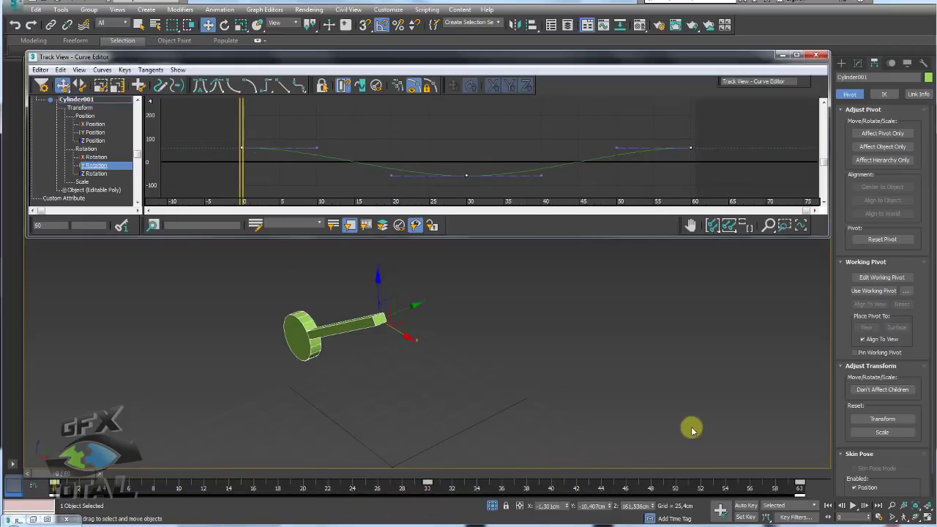
- Give the Y Rotation keys linear tangents, preview the constant-speed swing, and reselect all keys
click(283, 87)
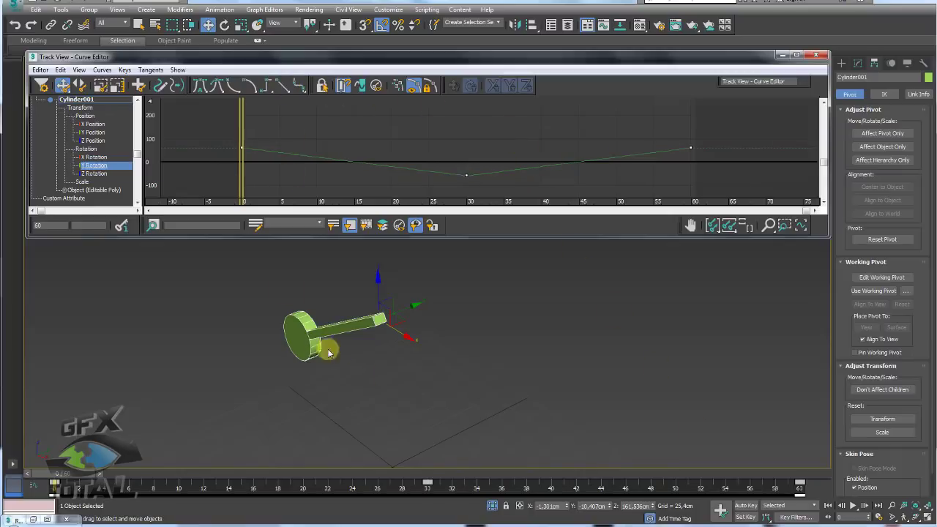
mouse_move(557, 368)
alt+middle_down()
mouse_move(607, 339)
mouse_move(705, 407)
alt+middle_up()
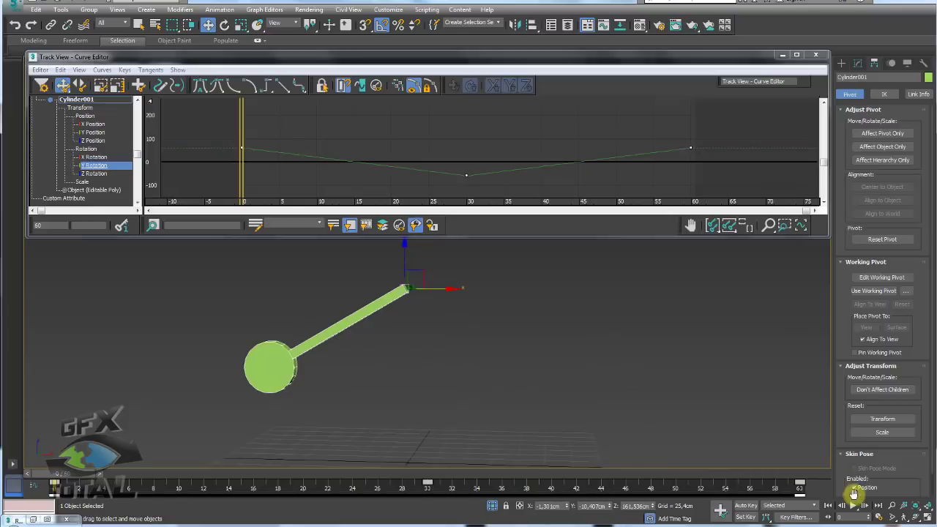
click(854, 502)
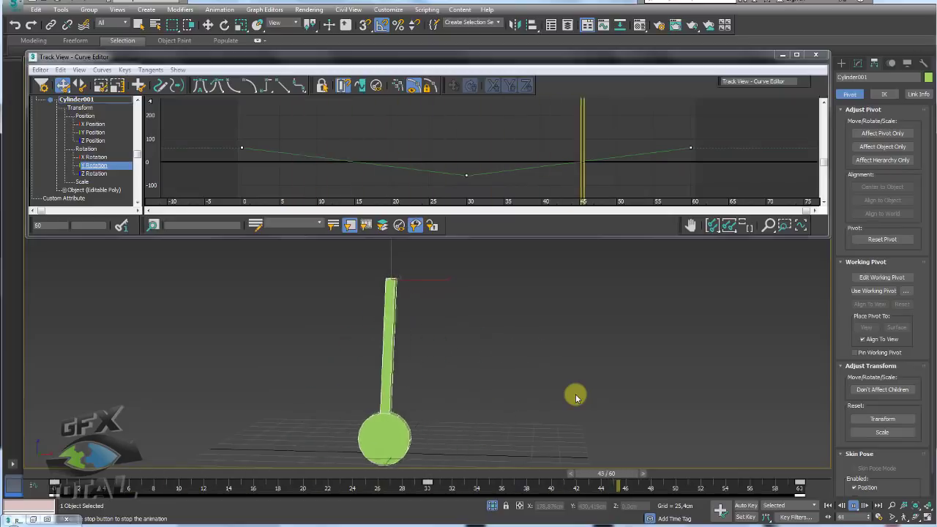
click(854, 506)
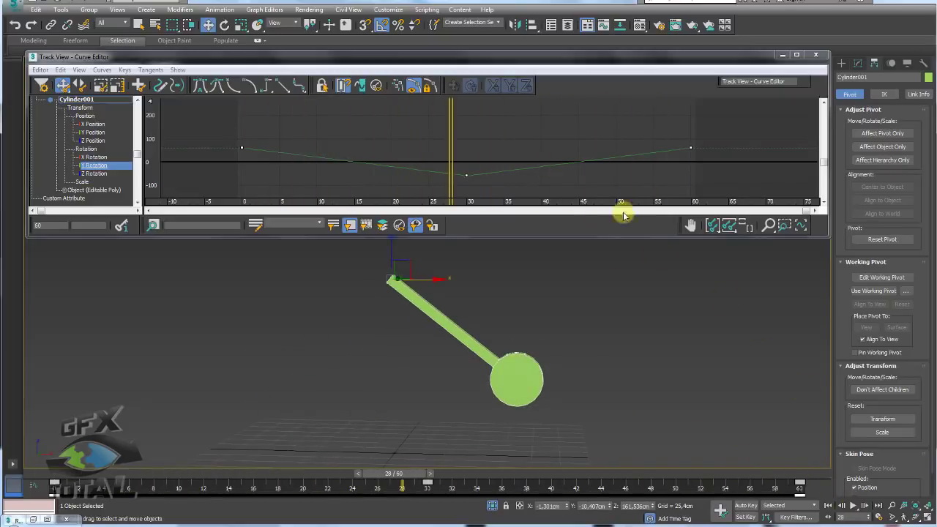
drag(725, 132, 208, 189)
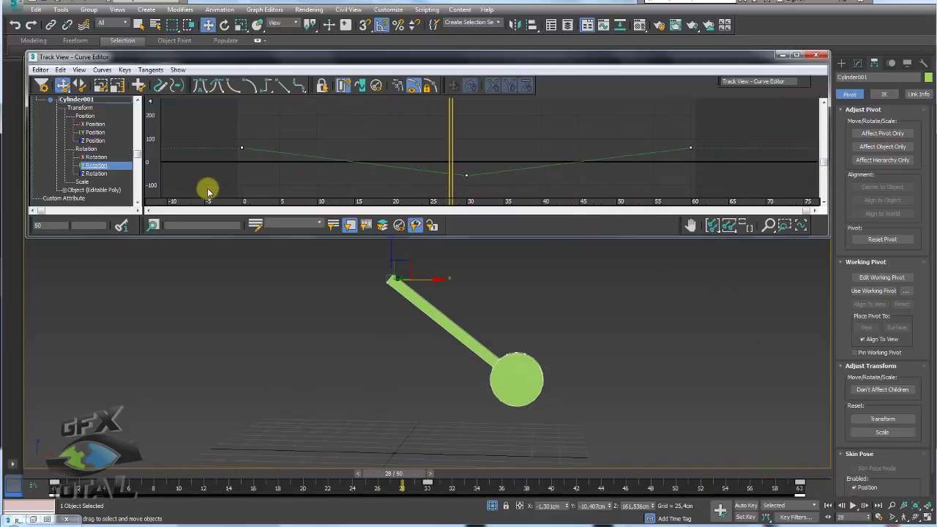
- Switch the Y Rotation keys to Auto tangents with flattened handles and preview the eased swing
click(202, 85)
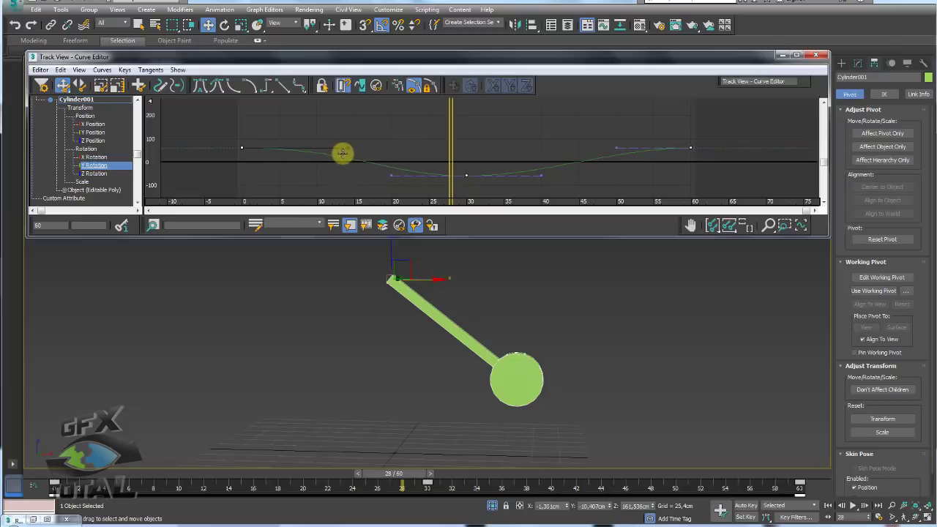
mouse_move(341, 151)
mouse_down()
mouse_move(331, 114)
mouse_move(314, 146)
mouse_move(344, 131)
mouse_move(312, 153)
mouse_move(339, 148)
mouse_up()
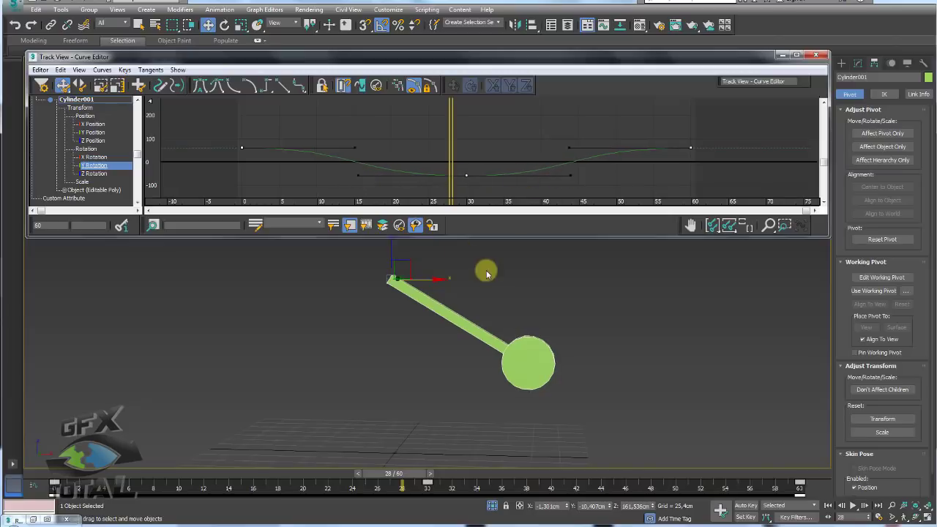
mouse_move(486, 268)
alt+middle_down()
mouse_move(501, 356)
mouse_move(666, 466)
alt+middle_up()
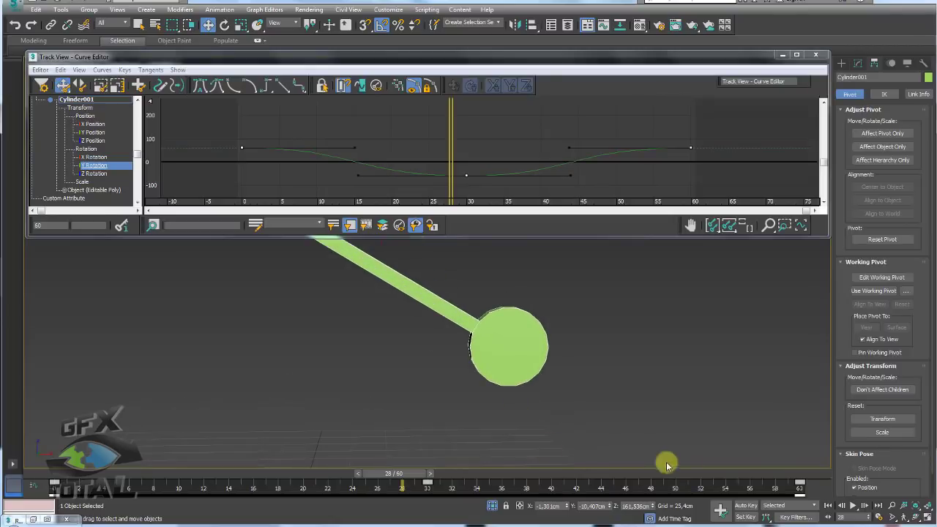
click(854, 506)
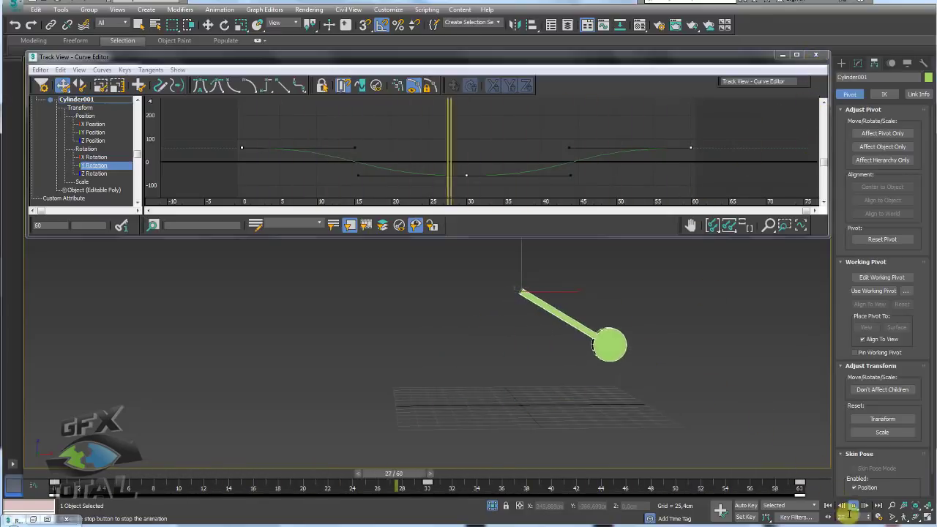
key(slash)
scroll(525, 344, down, 3)
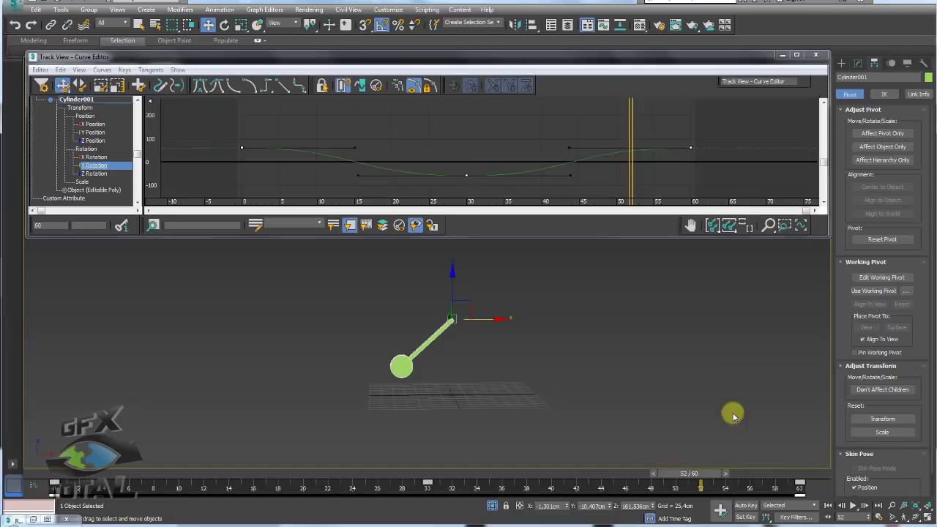
- Set the animation end time to 1000 frames and deselect the Y Rotation keys
click(880, 517)
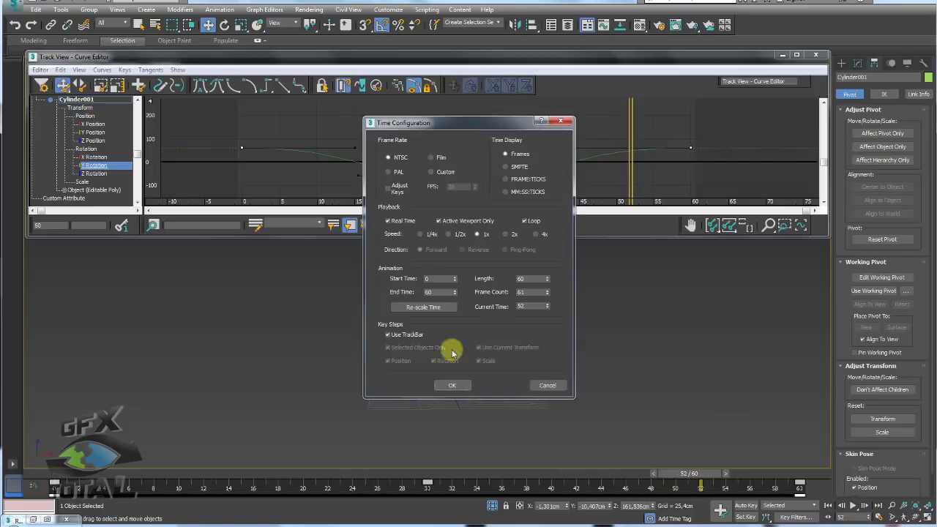
text(100)
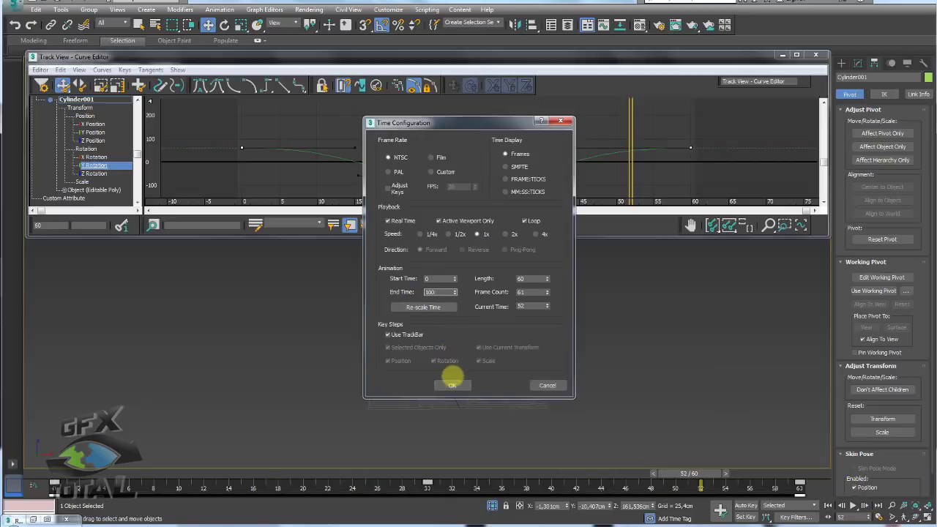
key(Return)
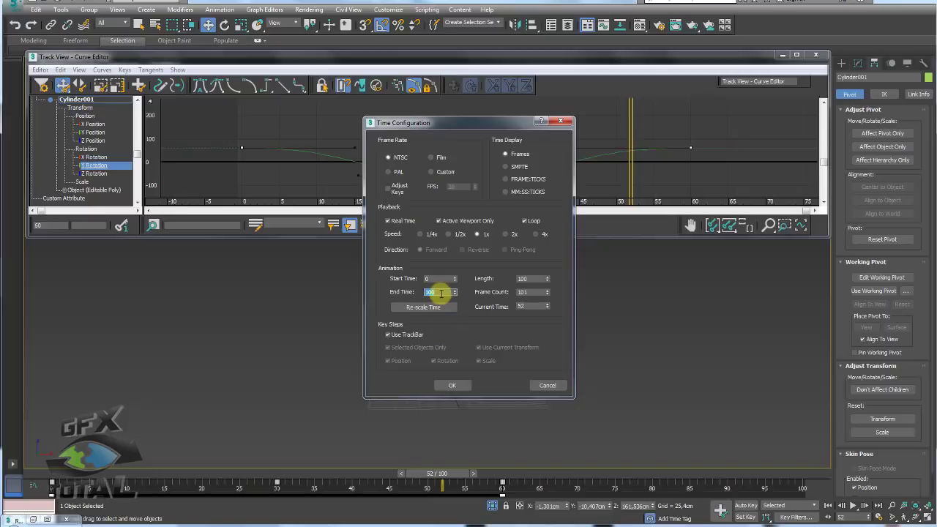
click(451, 385)
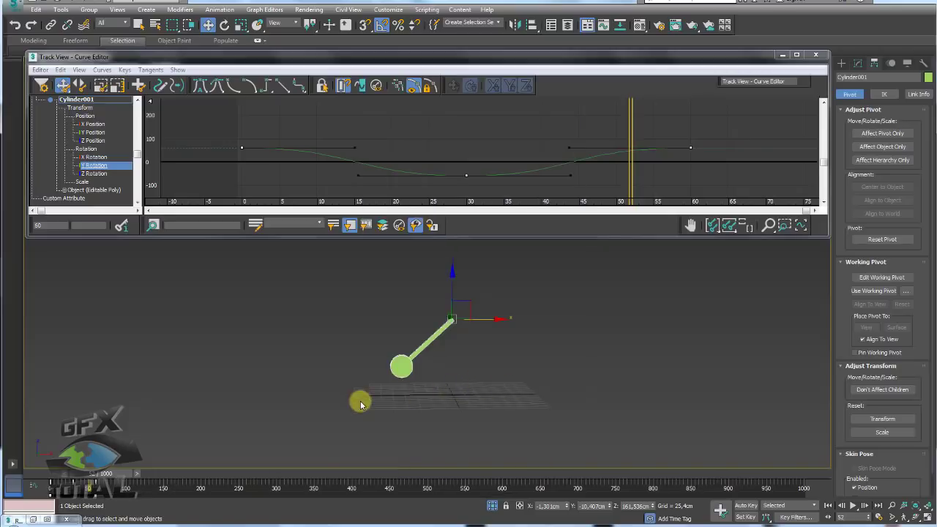
click(430, 106)
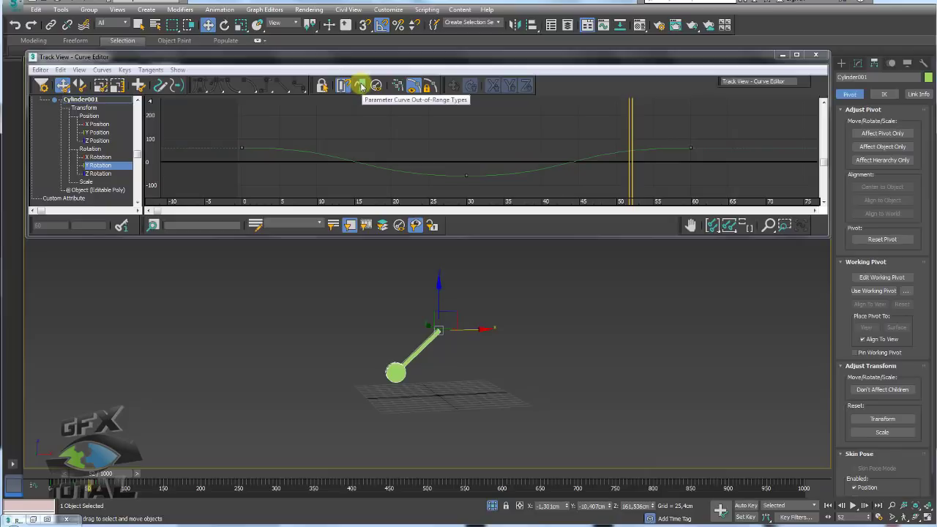
- Set the Y Rotation curve's Parameter Curve Out-of-Range Types to Loop
click(361, 86)
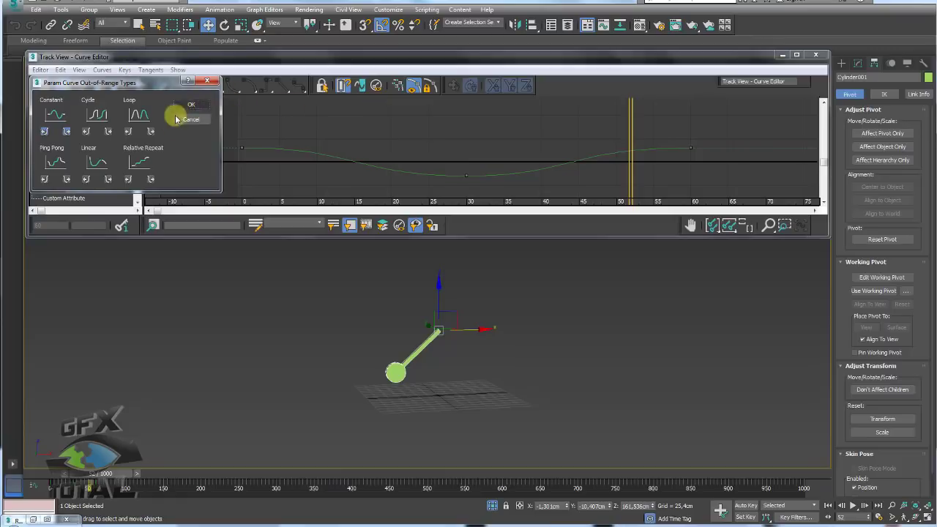
drag(133, 88, 173, 96)
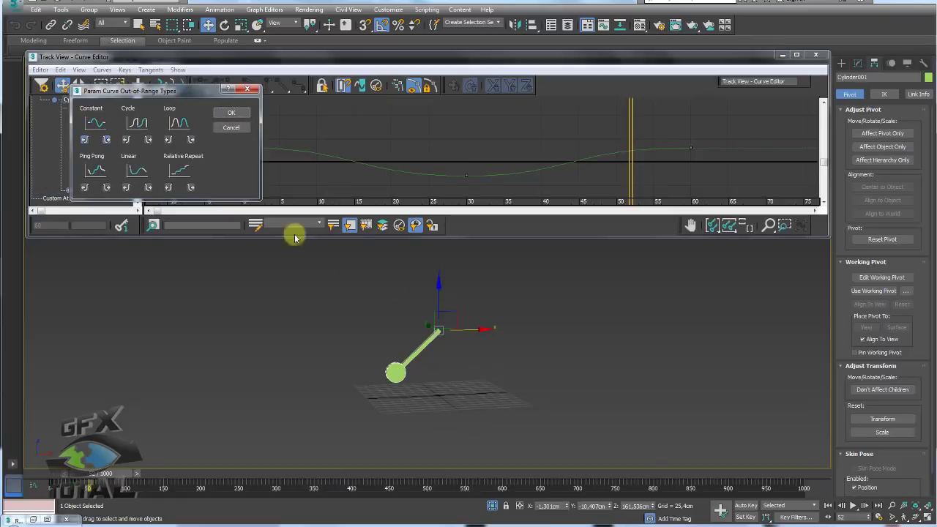
click(179, 122)
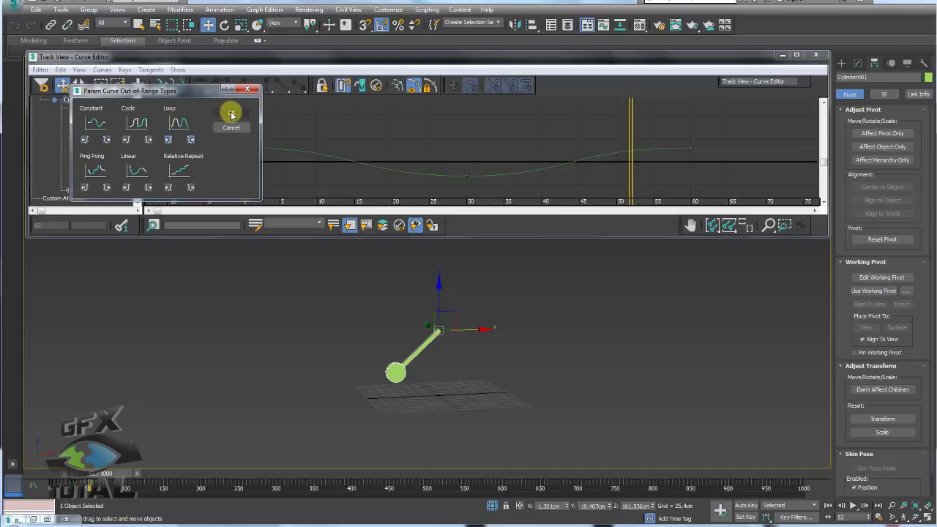
click(232, 114)
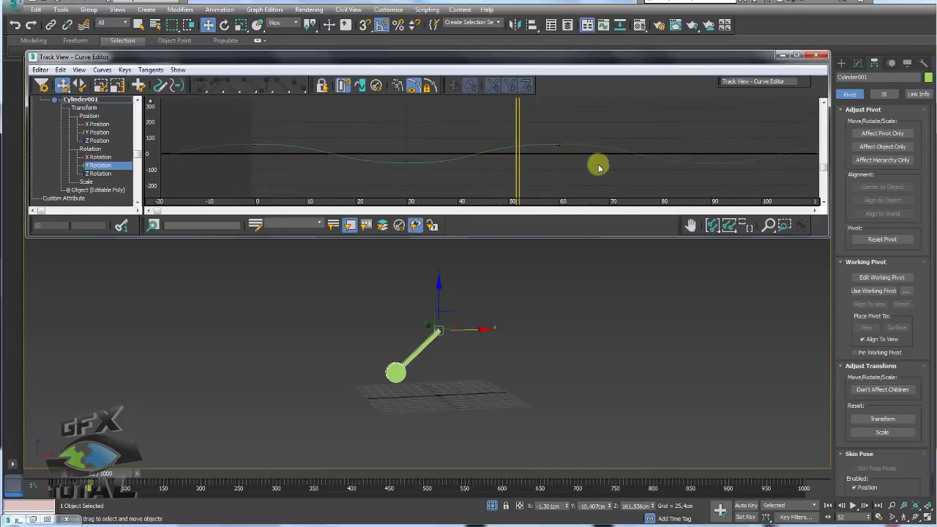
- Frame the looping curve, play back the repeating swing, and close the Curve Editor
middle_drag(598, 168, 420, 163)
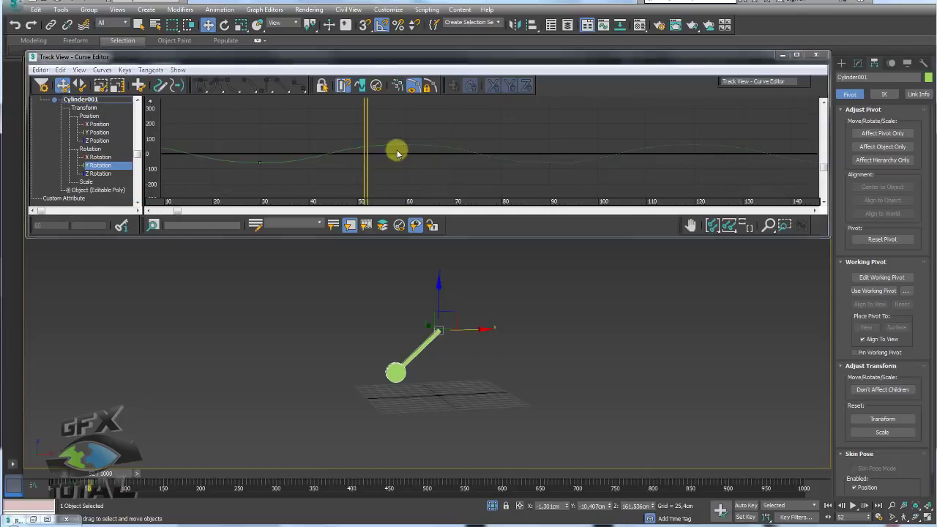
mouse_move(408, 146)
mouse_down()
mouse_move(535, 162)
mouse_move(770, 157)
mouse_up()
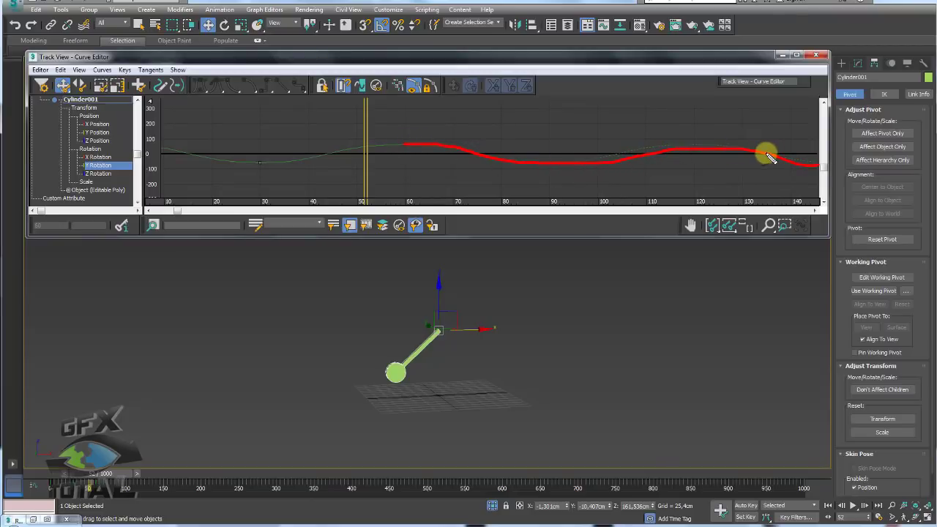
scroll(567, 150, down, 2)
scroll(582, 159, down, 2)
scroll(586, 166, down, 1)
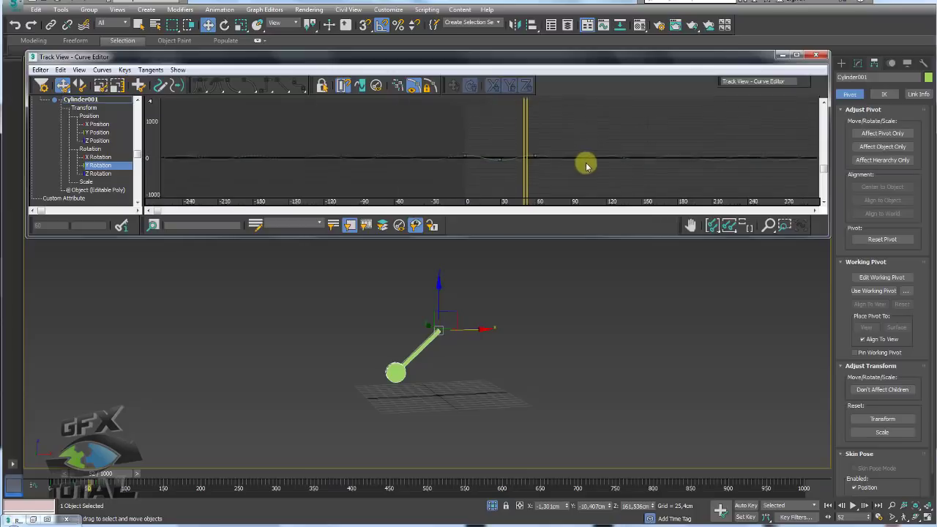
middle_drag(548, 172, 383, 140)
scroll(420, 157, up, 1)
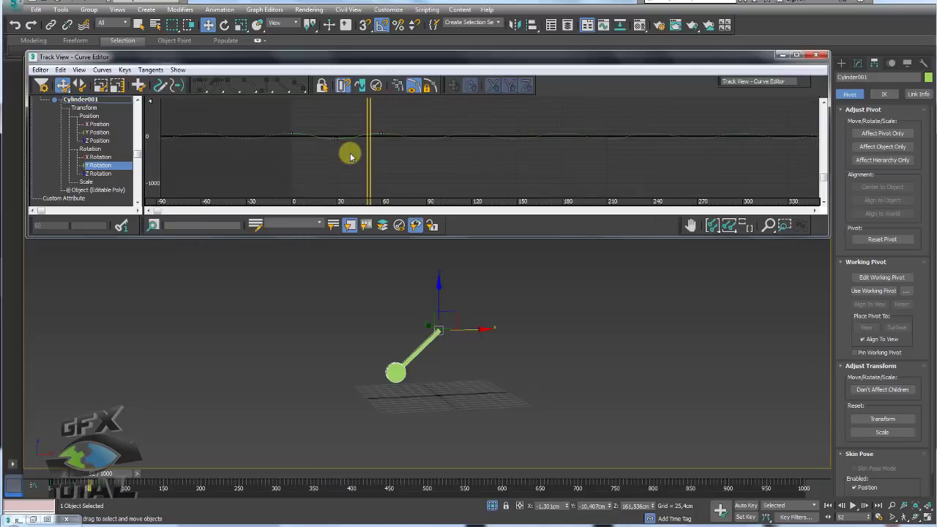
scroll(350, 156, up, 2)
scroll(334, 151, up, 1)
scroll(335, 151, up, 2)
middle_drag(489, 314, 489, 324)
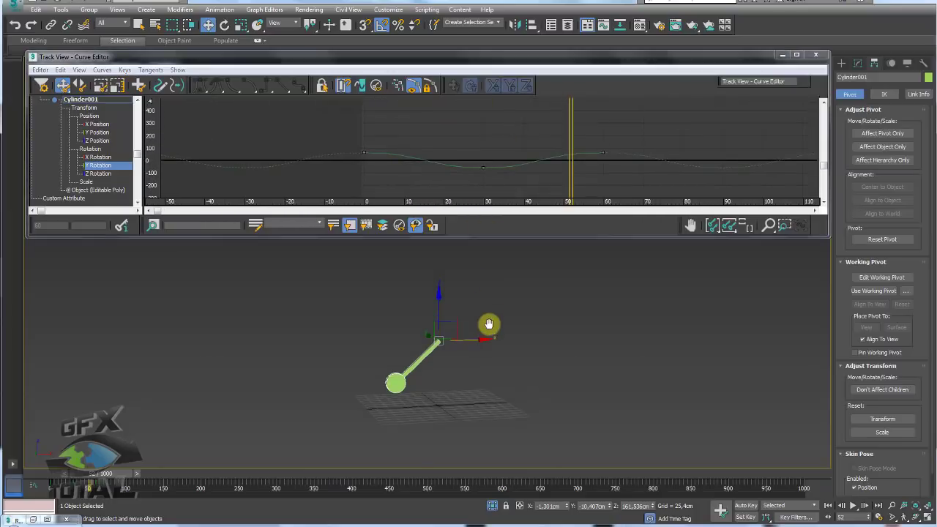
scroll(489, 324, up, 2)
click(852, 506)
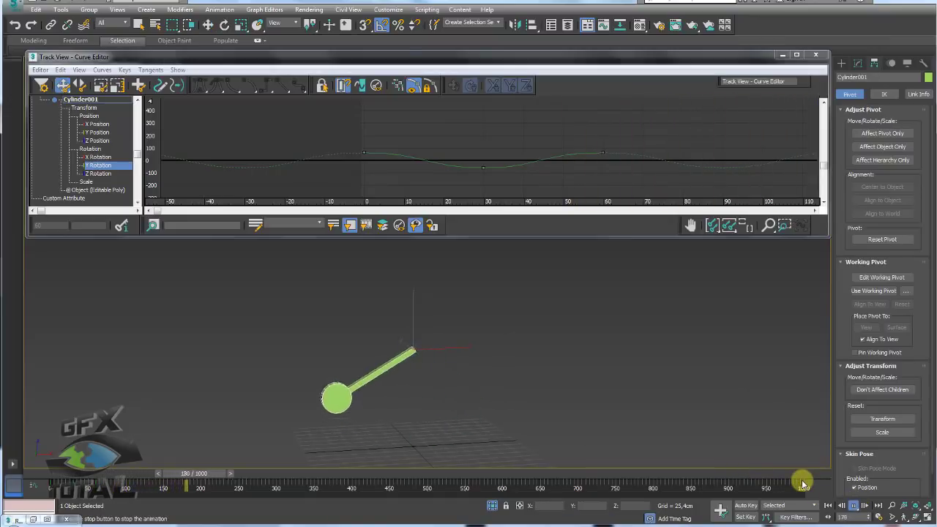
click(816, 54)
click(854, 506)
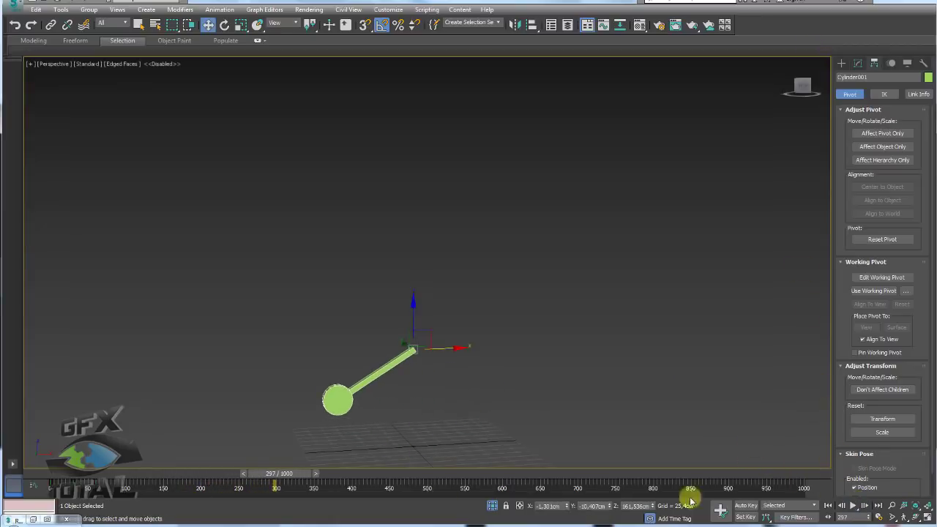
- Shorten the animation end time to 100 frames in Time Configuration
click(878, 518)
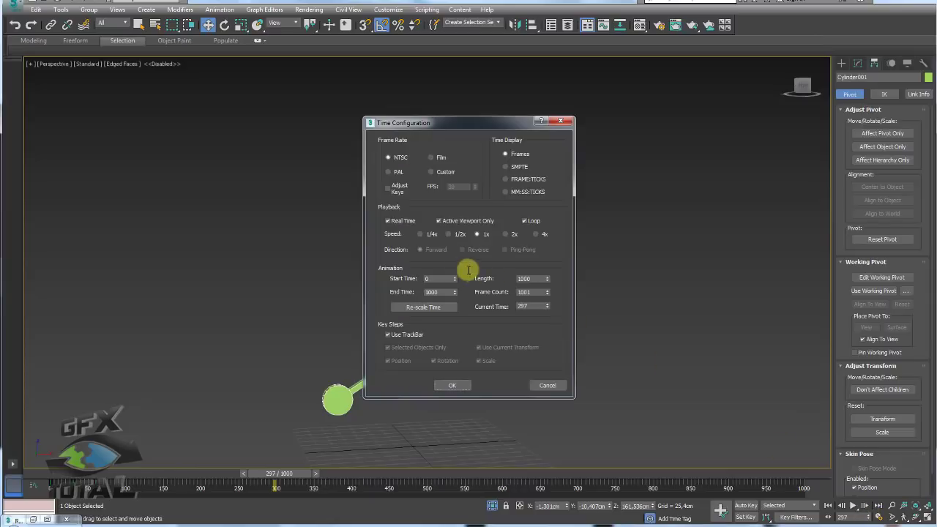
text(1)
key(BackSpace)
click(453, 385)
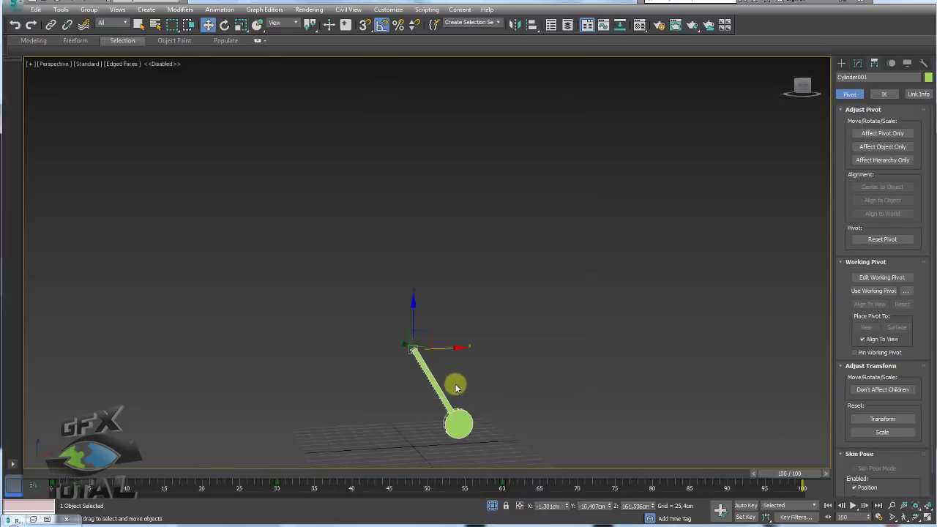
middle_drag(466, 390, 483, 344)
middle_drag(586, 369, 487, 368)
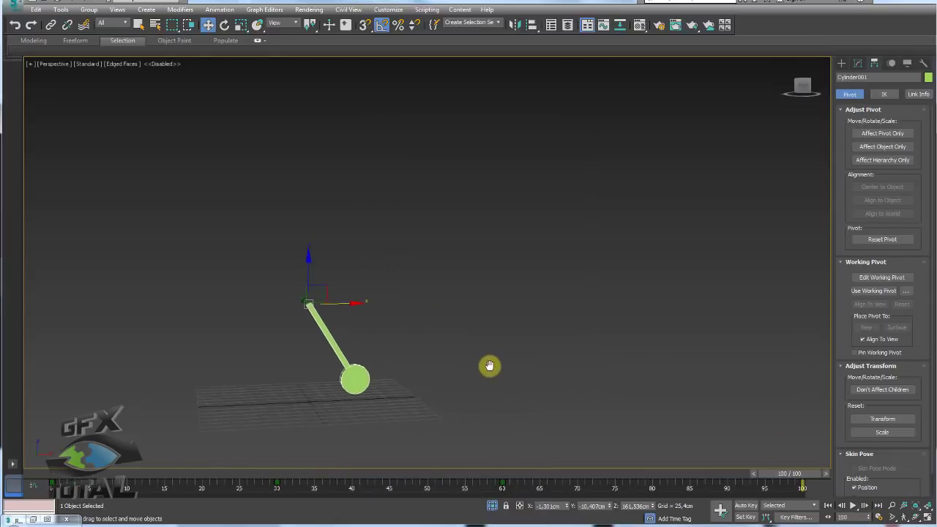
- Unhide all objects and select the whole four-part chain pendulum with its children
right_click(445, 355)
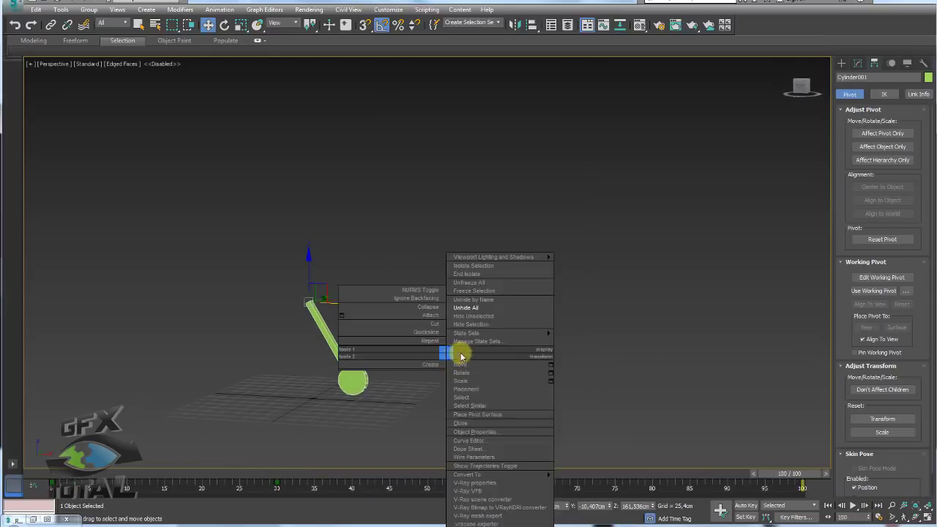
click(477, 308)
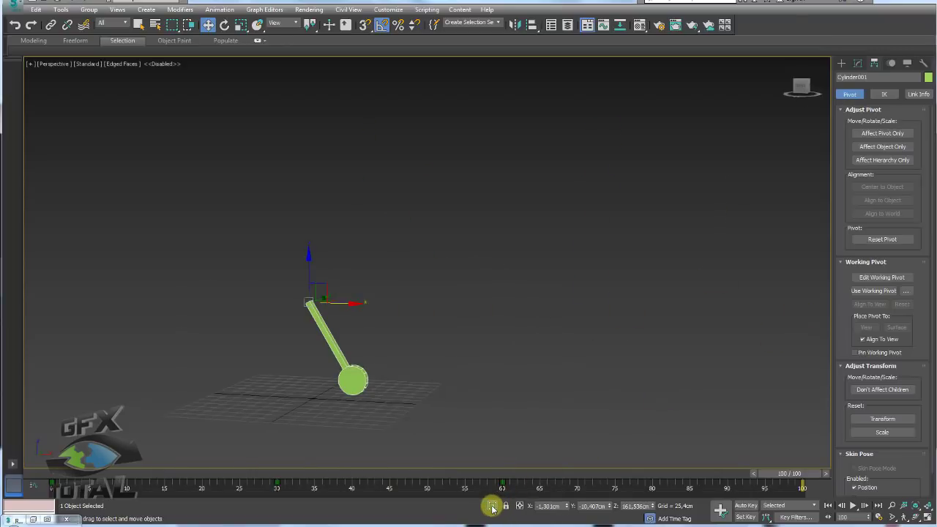
alt+middle_drag(468, 439, 540, 370)
drag(527, 375, 433, 82)
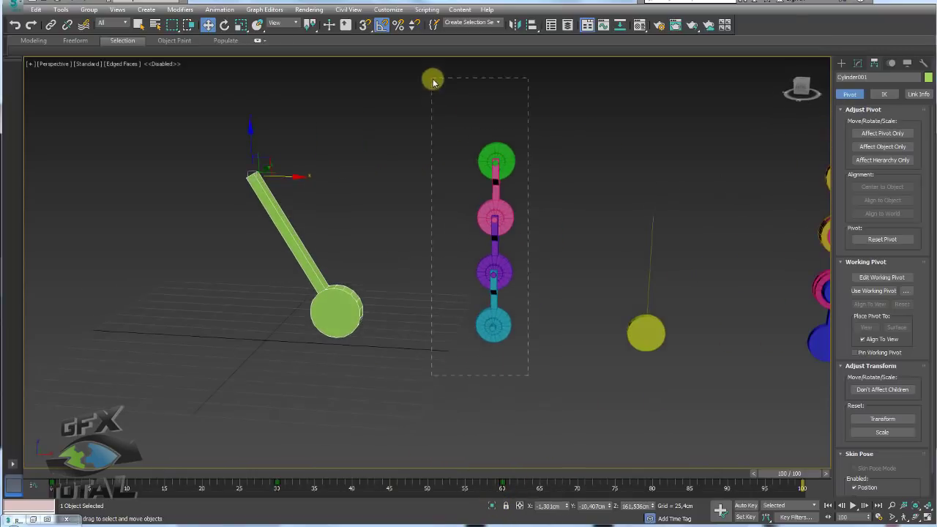
mouse_move(540, 389)
mouse_down()
mouse_move(441, 332)
mouse_move(437, 318)
mouse_up()
click(241, 183)
scroll(508, 329, up, 5)
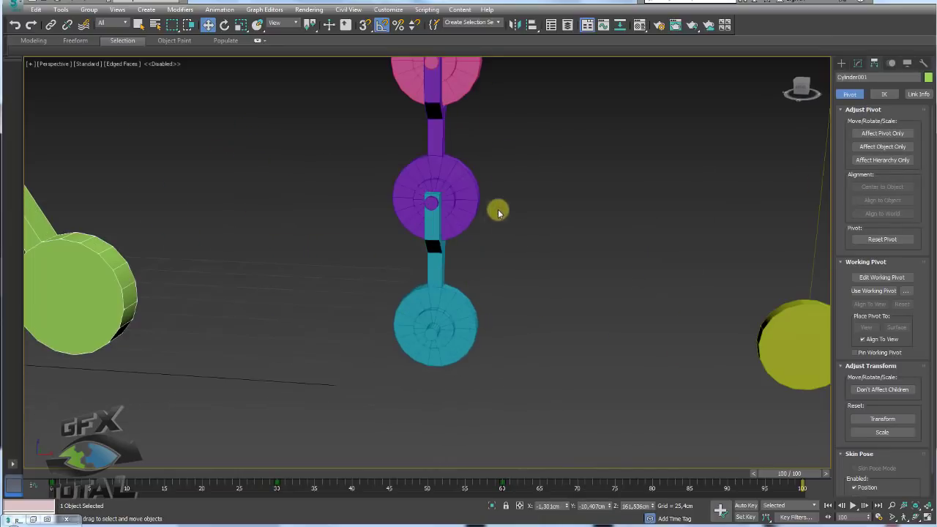
click(466, 188)
middle_drag(491, 207, 468, 210)
click(469, 209)
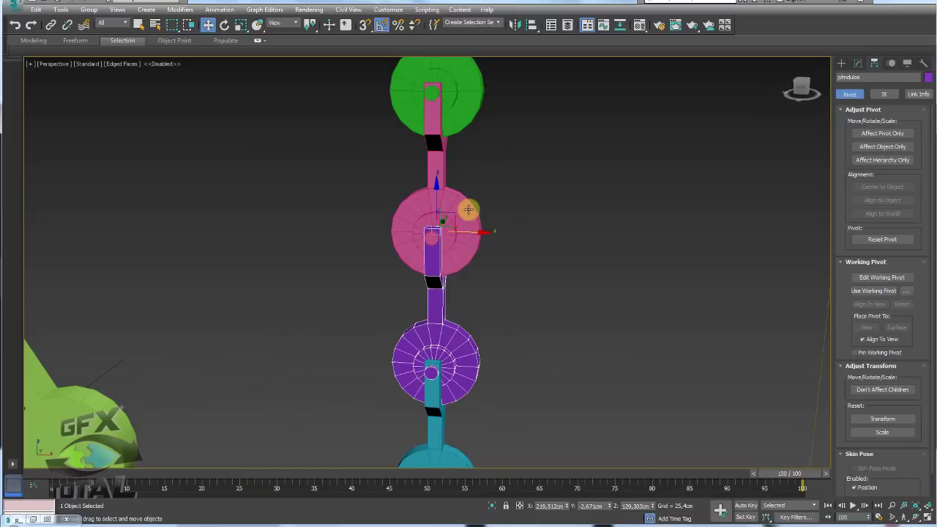
double_click(469, 128)
- Isolate the chain with Alt+Q and clear the selection
scroll(505, 234, down, 5)
scroll(512, 329, up, 2)
key(alt+q)
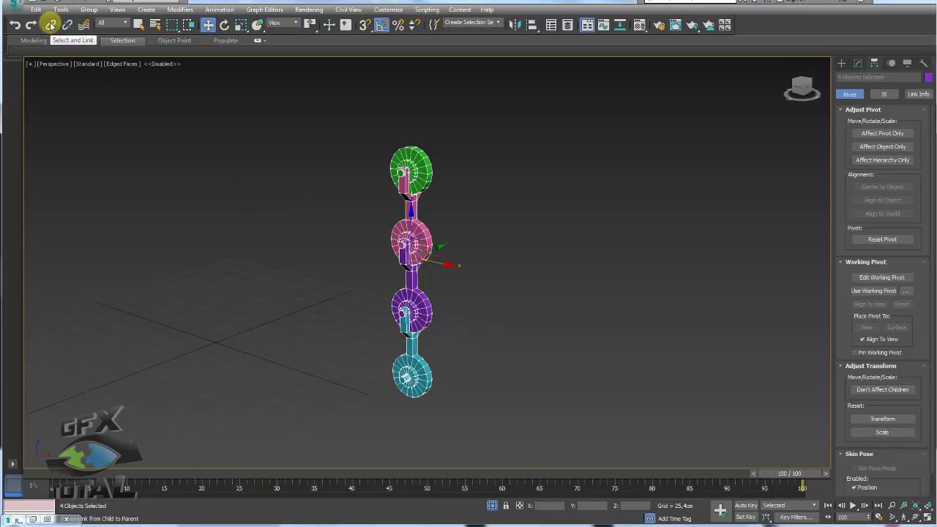
click(447, 390)
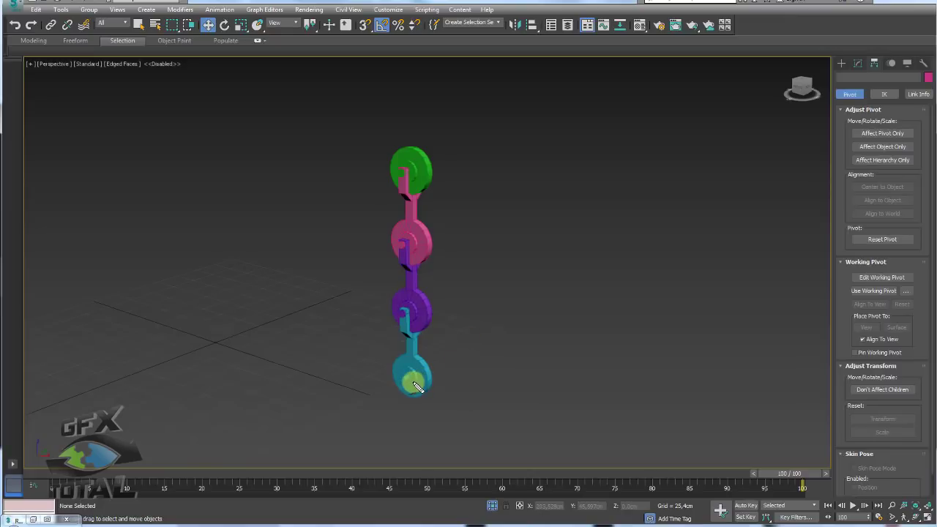
drag(435, 381, 436, 321)
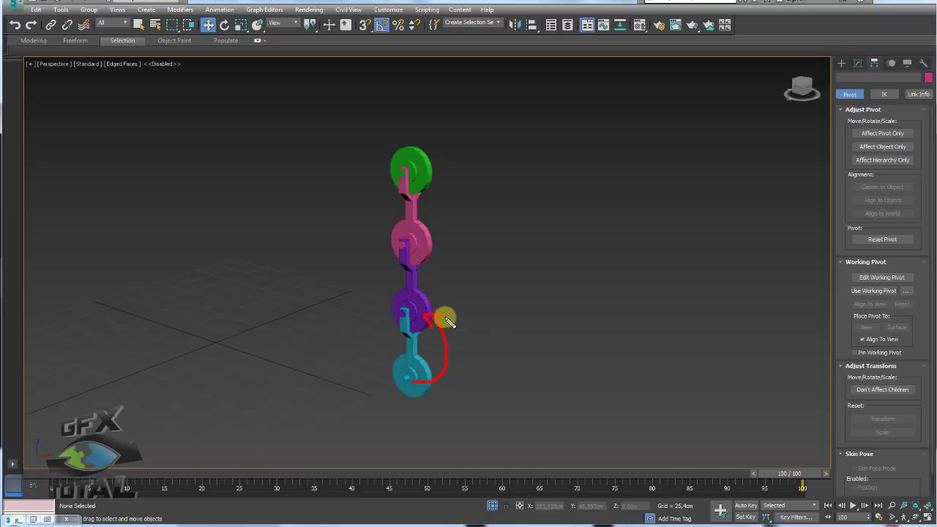
drag(437, 311, 442, 264)
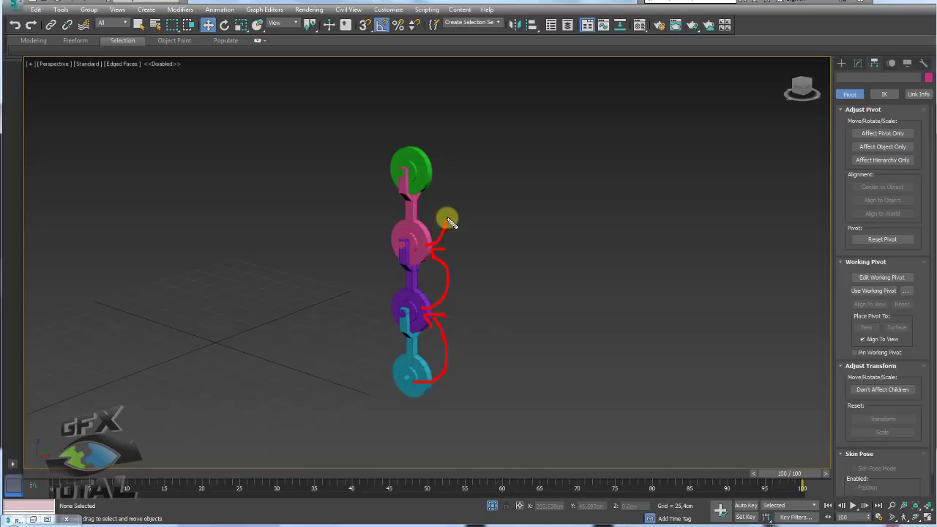
drag(448, 221, 436, 192)
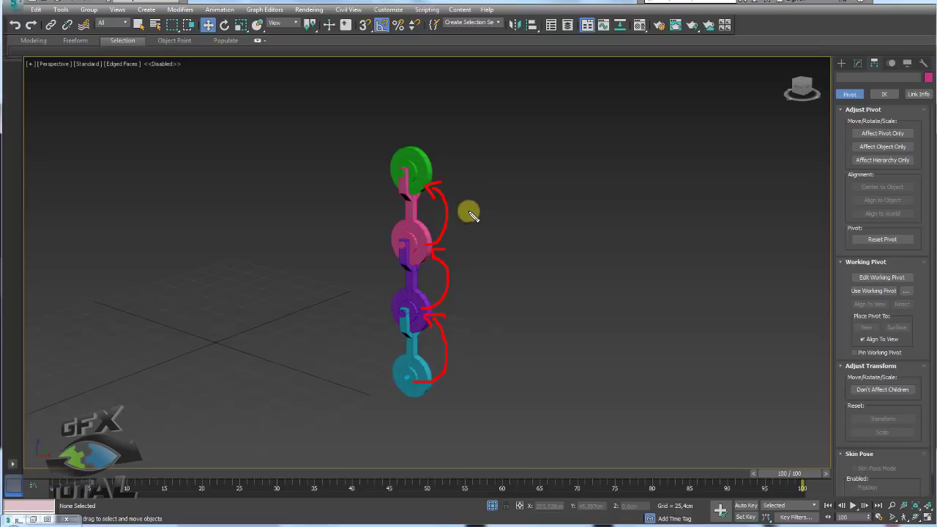
mouse_move(443, 396)
mouse_down()
mouse_move(482, 198)
mouse_move(465, 180)
mouse_move(488, 156)
mouse_up()
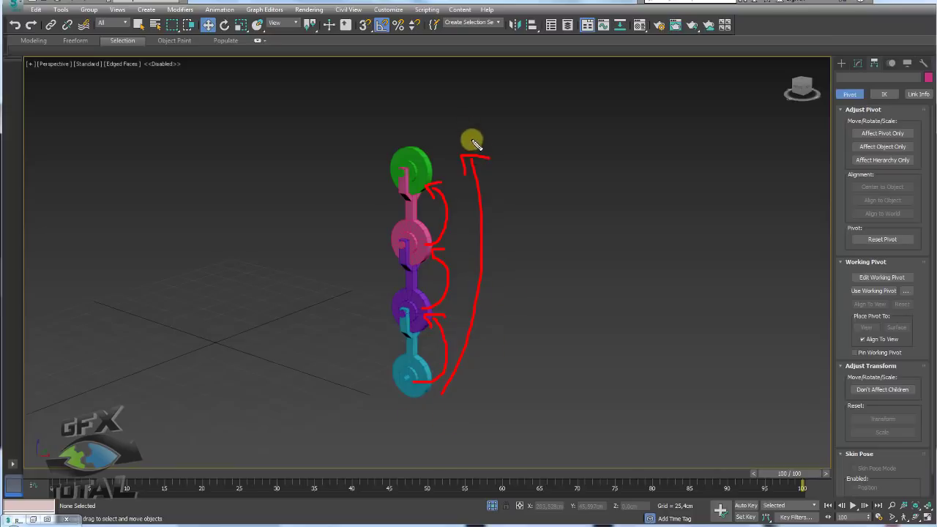
key(Escape)
alt+middle_drag(408, 168, 367, 161)
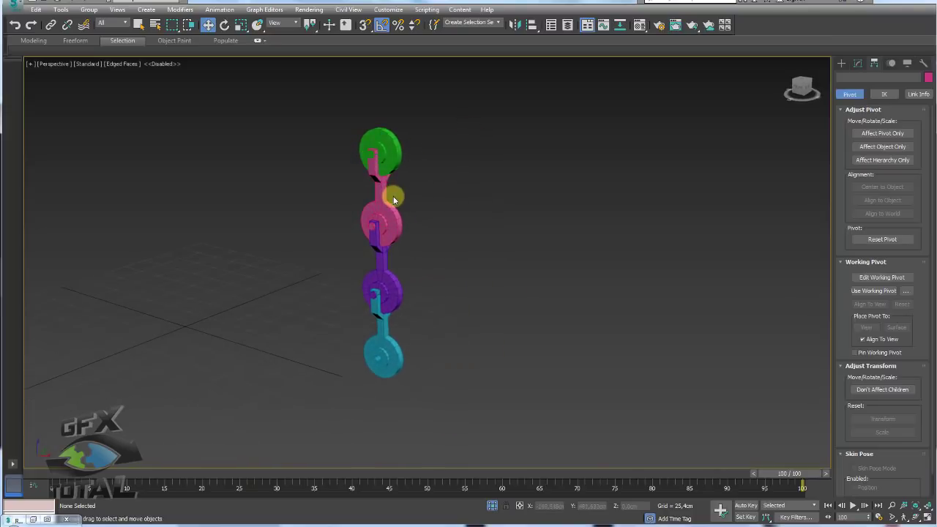
- Link the cyan disc to the purple disc and test-rotate the cyan disc
click(51, 25)
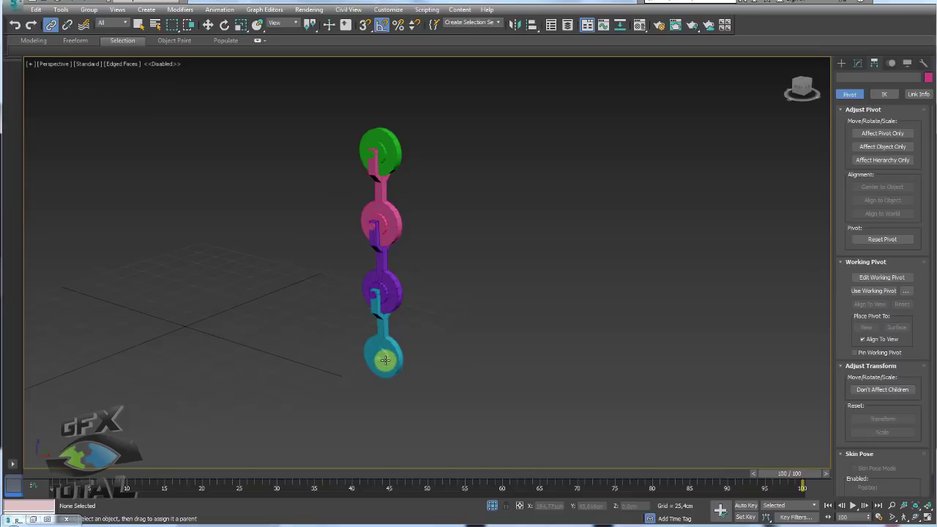
drag(385, 359, 442, 366)
mouse_move(476, 314)
mouse_down()
mouse_move(469, 268)
mouse_move(421, 277)
mouse_up()
middle_drag(430, 317, 447, 299)
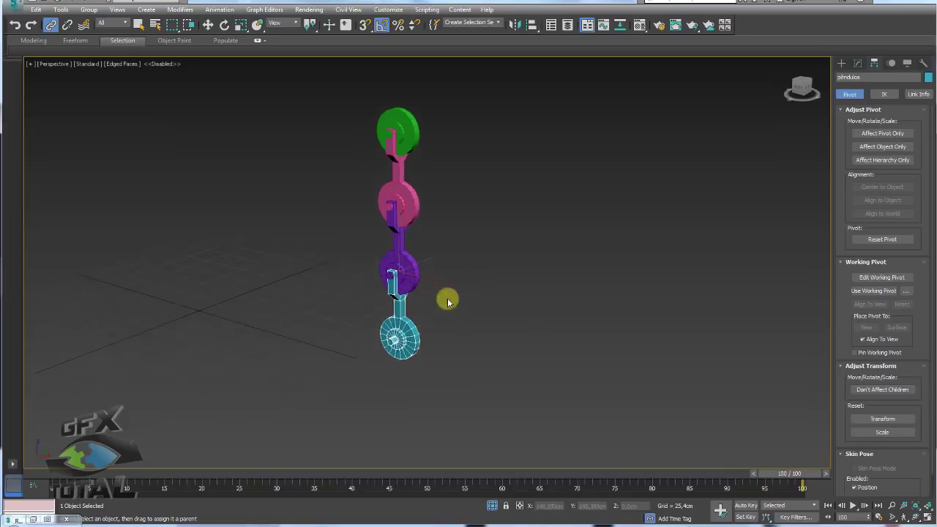
click(425, 322)
click(412, 330)
key(e)
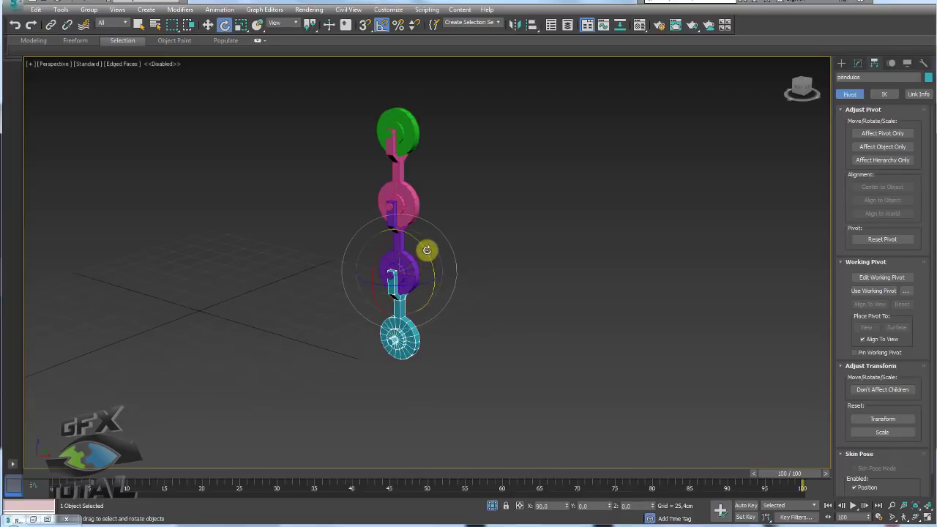
drag(427, 250, 473, 259)
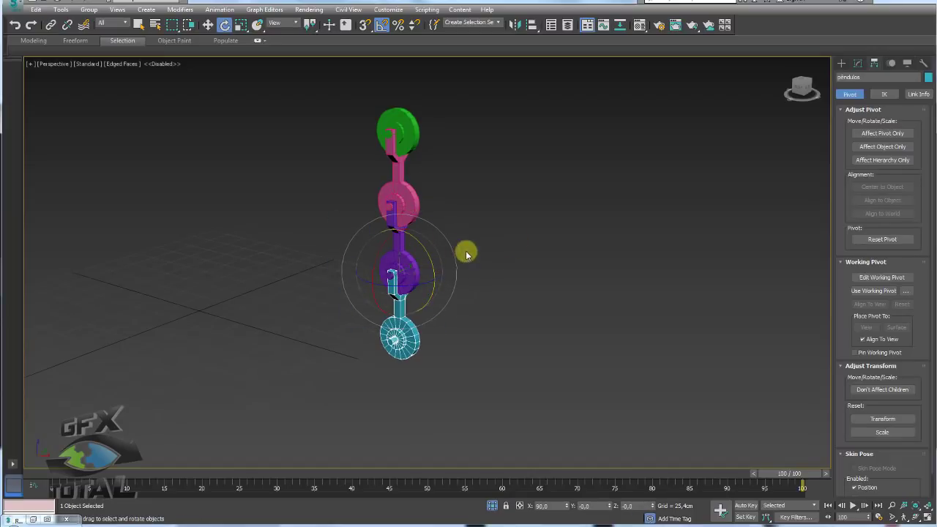
- Test-swing the purple and pink discs around their parent pivots, then clear the selection
click(467, 254)
click(413, 258)
mouse_move(429, 186)
mouse_down()
mouse_move(453, 263)
mouse_move(463, 239)
mouse_up()
click(498, 204)
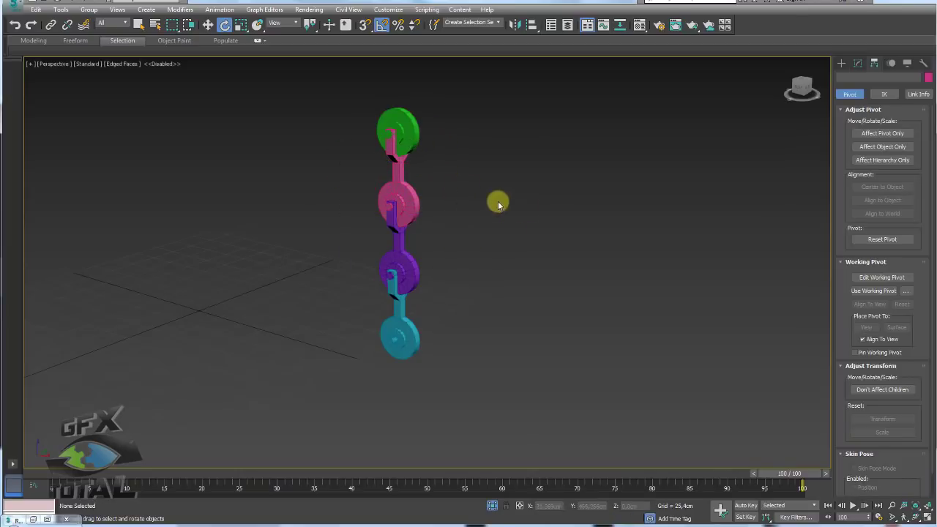
click(405, 189)
drag(435, 130, 445, 124)
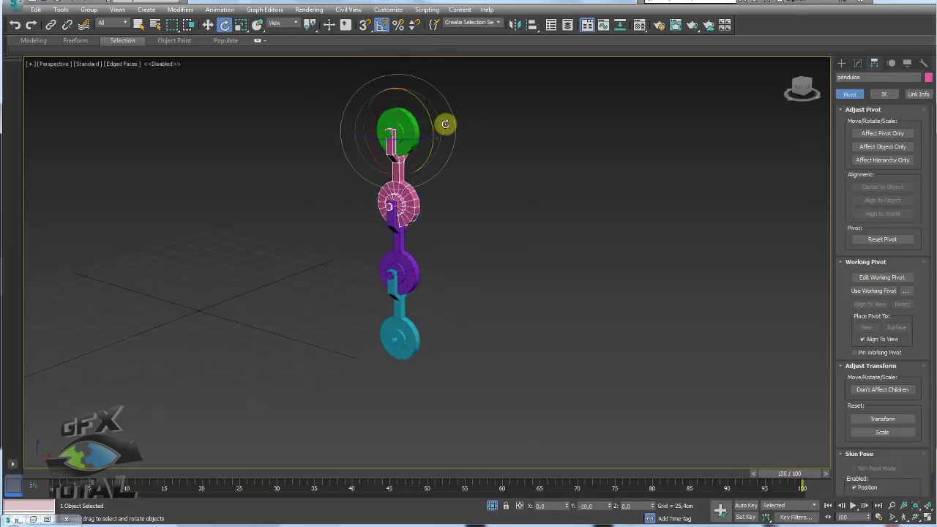
click(473, 278)
middle_drag(473, 279, 499, 319)
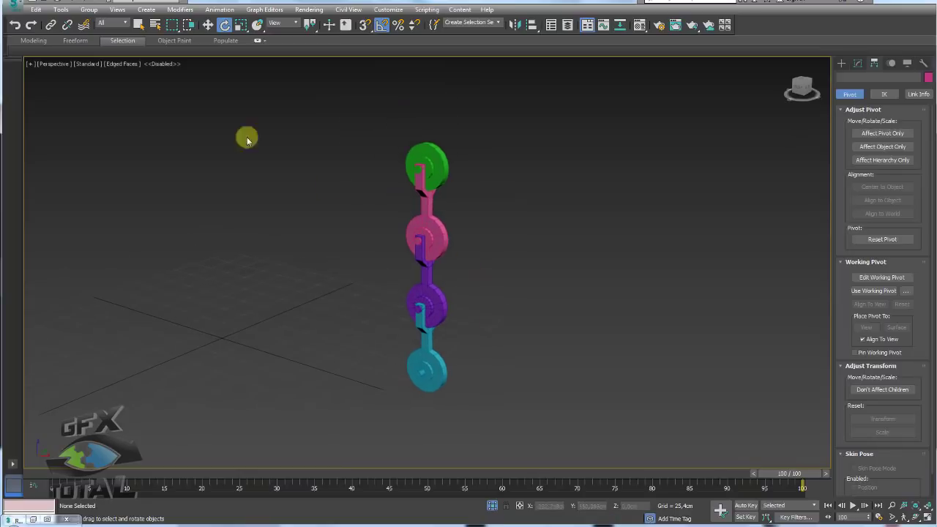
- Link purple to pink, pink to green and cyan to purple, then swing purple to confirm cyan follows
click(52, 26)
click(431, 370)
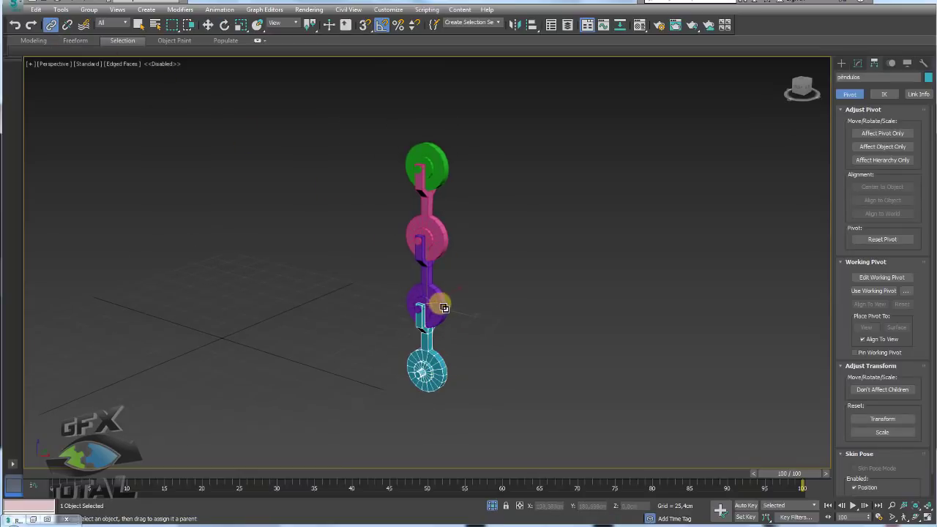
drag(444, 309, 445, 176)
click(482, 376)
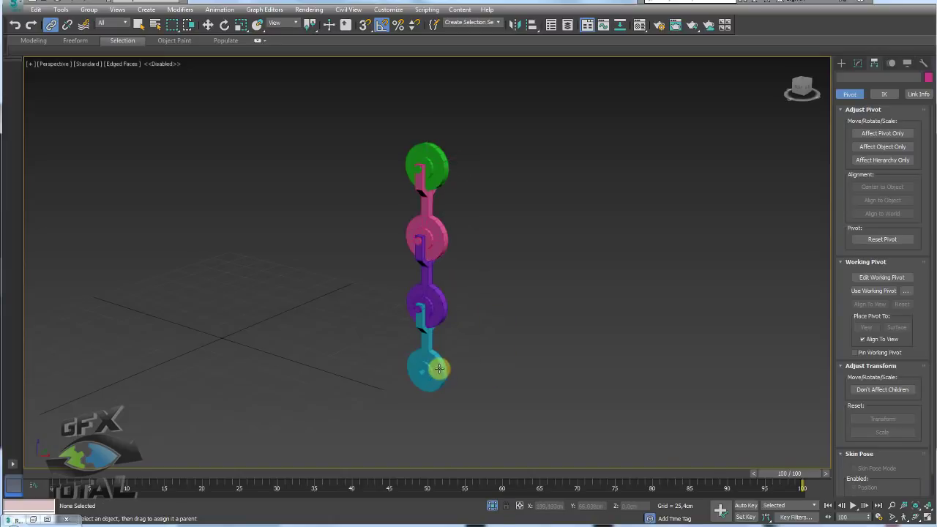
drag(438, 369, 460, 352)
key(w)
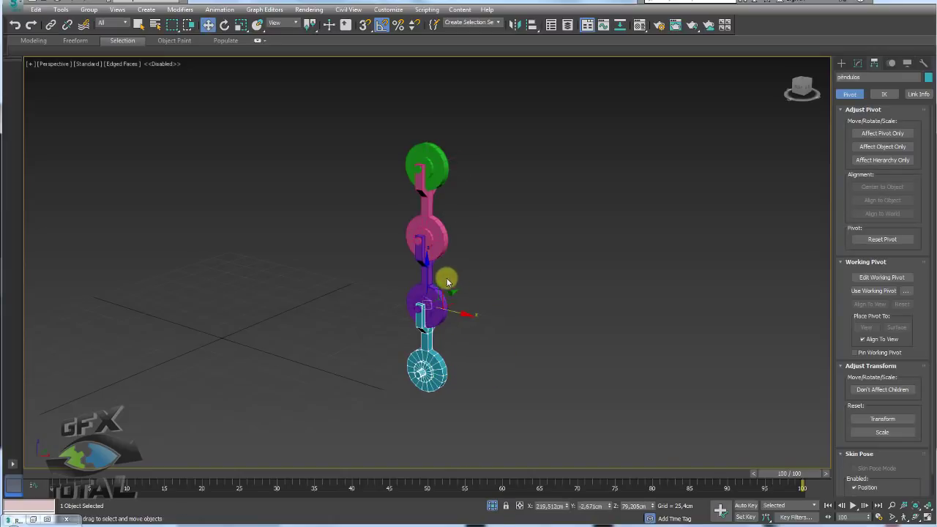
key(e)
mouse_move(459, 283)
mouse_down()
mouse_move(466, 306)
mouse_move(478, 283)
mouse_up()
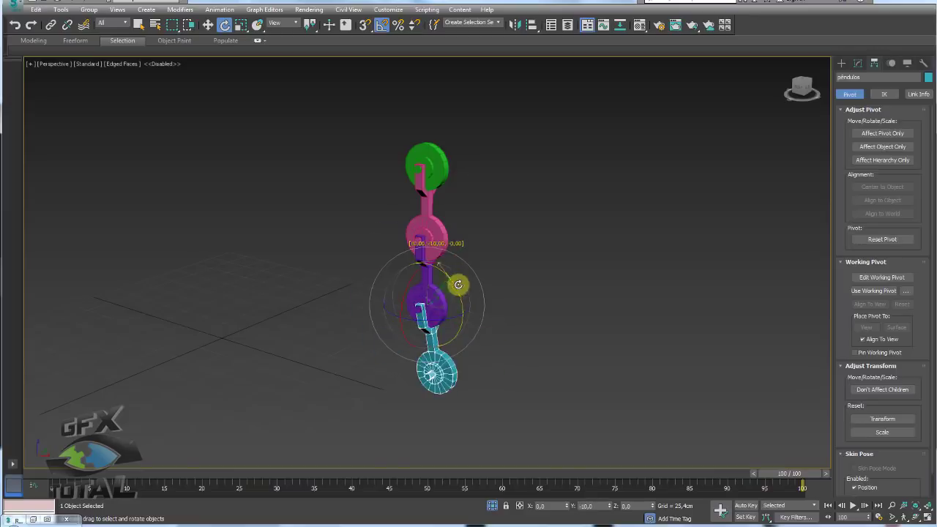
click(563, 282)
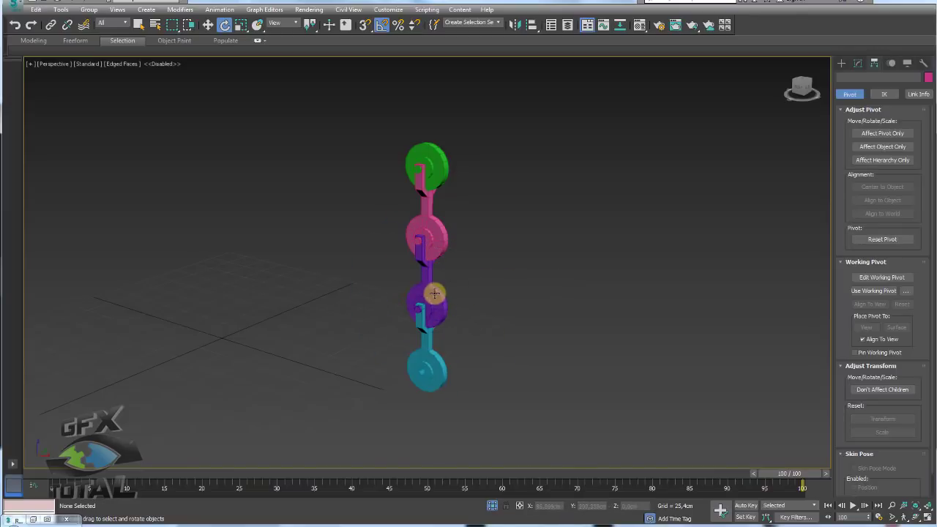
click(443, 300)
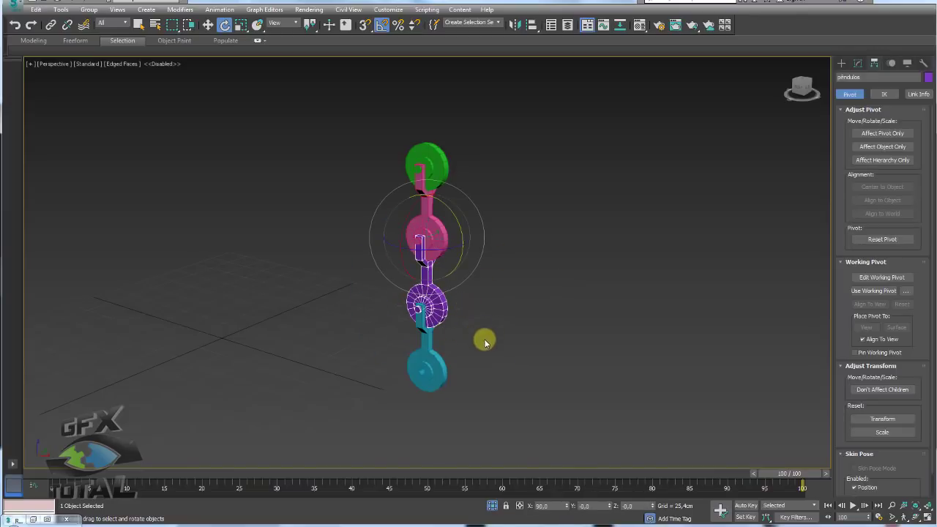
mouse_move(437, 378)
mouse_down()
mouse_move(464, 334)
mouse_move(450, 221)
mouse_move(477, 261)
mouse_move(449, 188)
mouse_move(544, 230)
mouse_up()
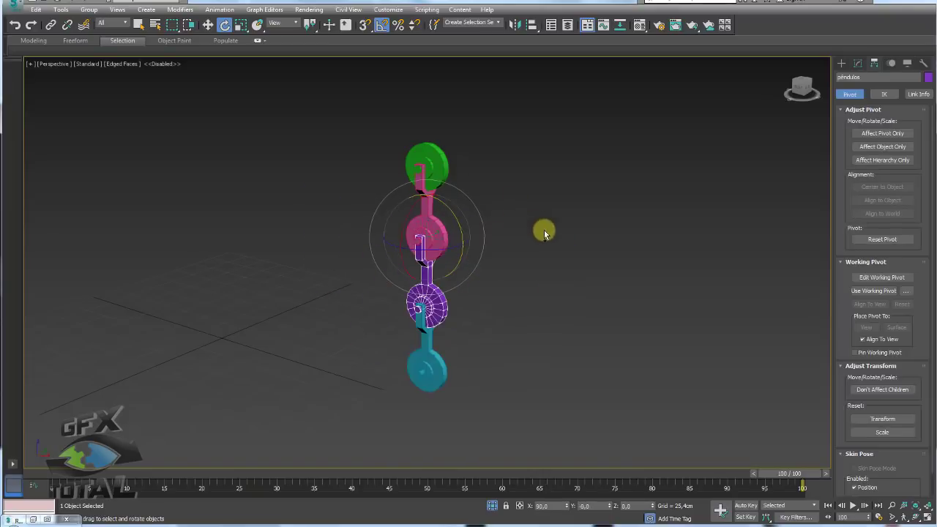
- Test-swing the chain around the green disc's current pivot, then cancel the rotation
click(531, 312)
mouse_move(442, 238)
mouse_down()
mouse_move(456, 167)
mouse_move(534, 203)
mouse_up()
right_click(455, 150)
click(465, 143)
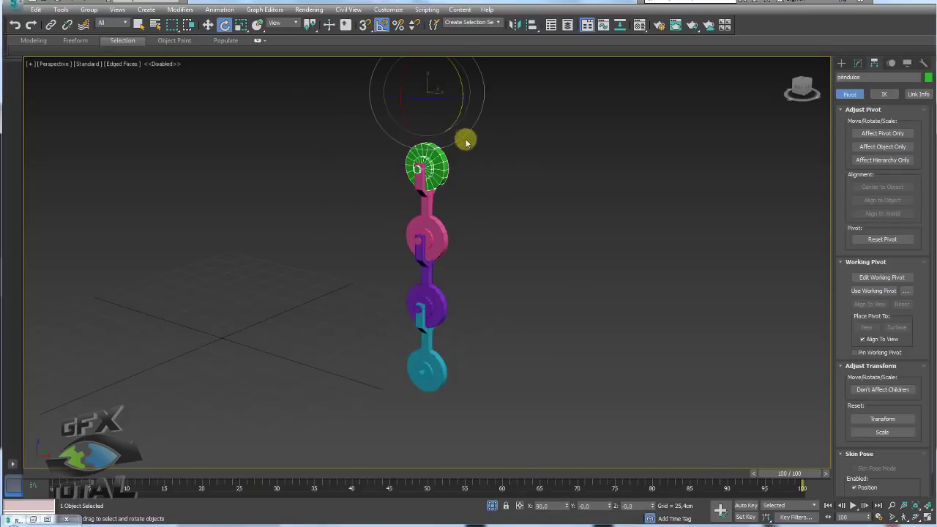
drag(457, 116, 449, 203)
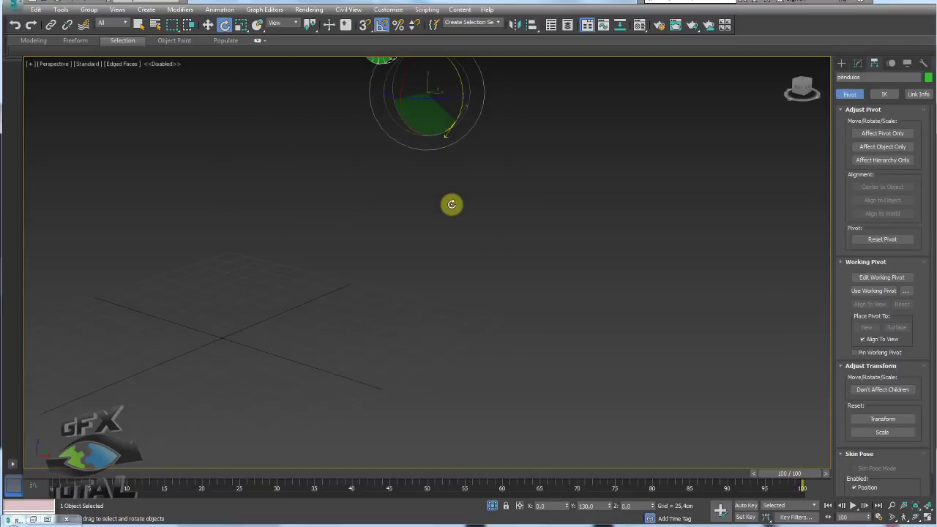
right_click(453, 207)
scroll(425, 172, up, 3)
scroll(432, 209, down, 2)
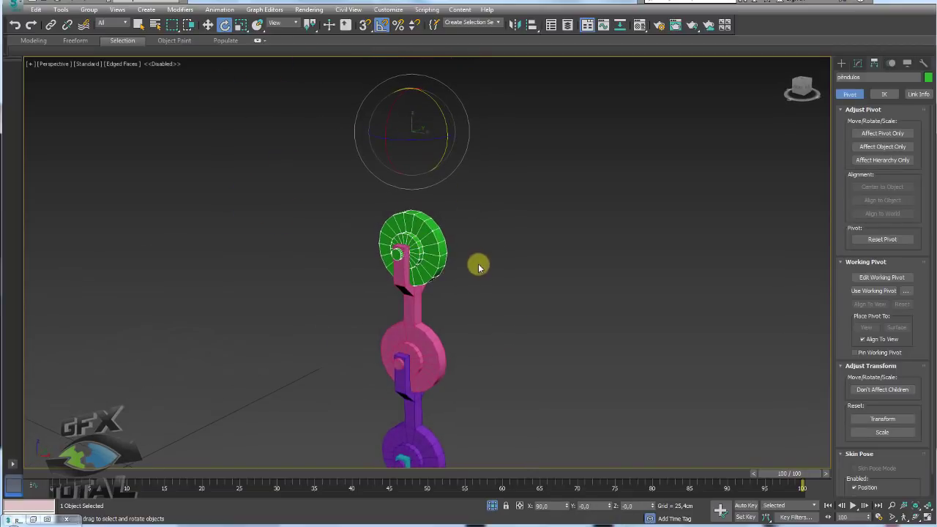
- With Affect Pivot Only, move the green disc's pivot down along Z onto the disc
click(883, 134)
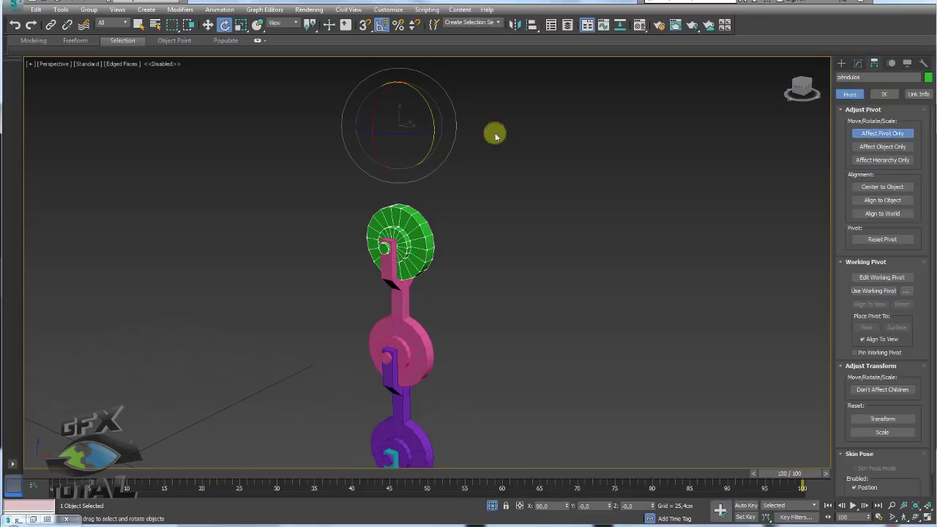
key(w)
drag(398, 95, 405, 215)
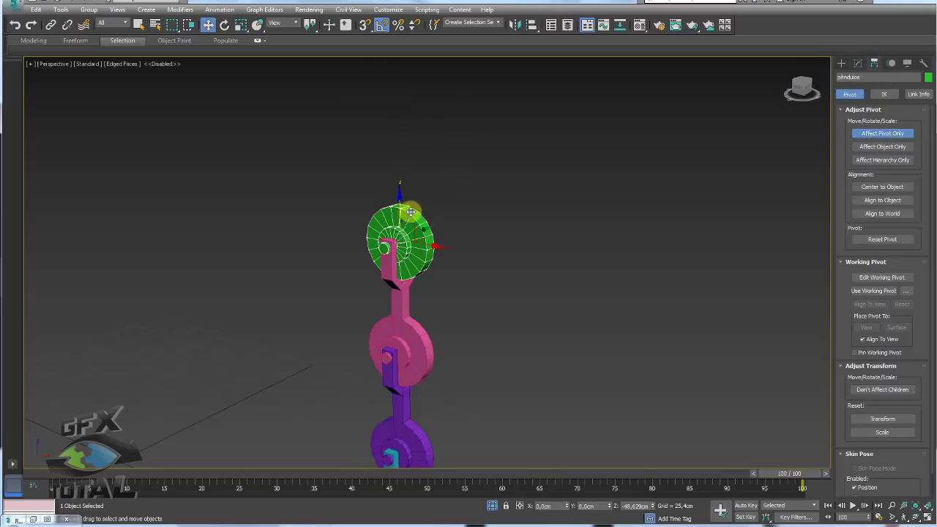
click(881, 133)
scroll(567, 205, down, 3)
scroll(567, 205, down, 3)
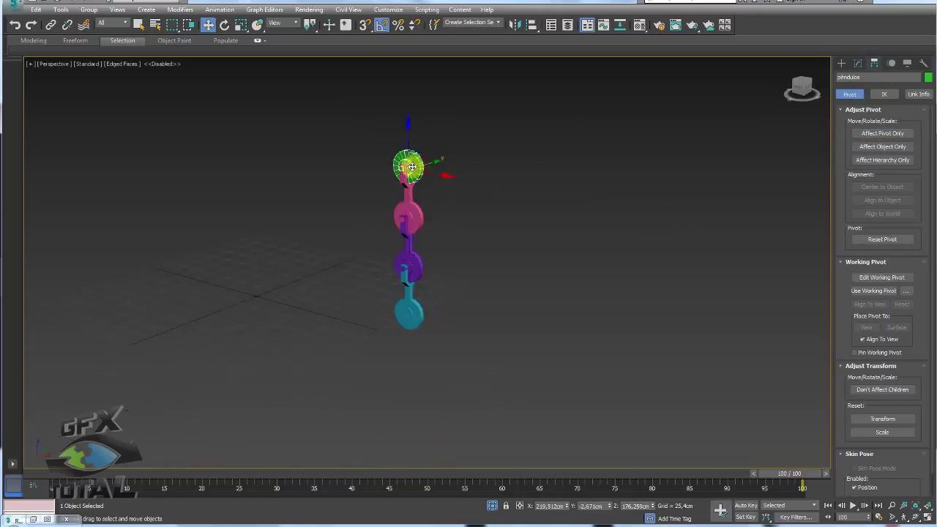
- Test-rotate from the pink disc, turn the view to face the chain, and select the pink piece
click(420, 209)
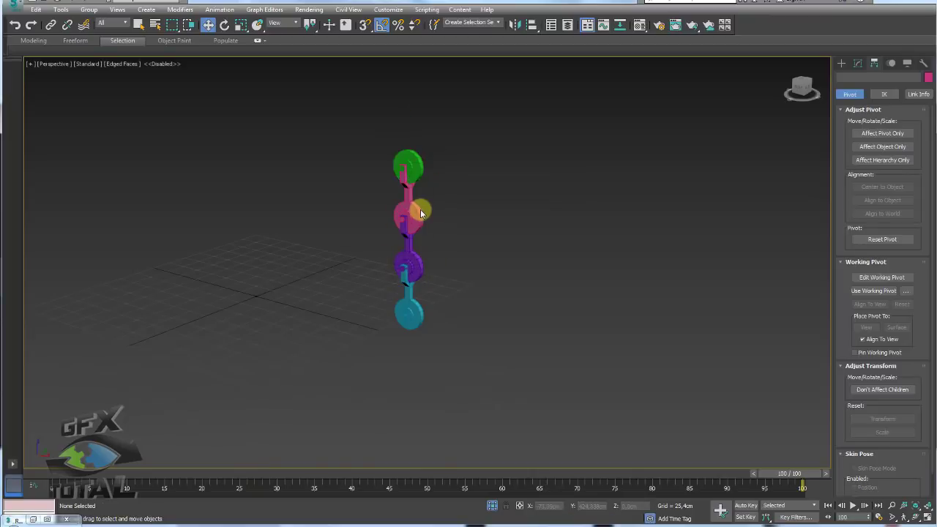
key(e)
mouse_move(434, 137)
mouse_down()
mouse_move(446, 175)
mouse_move(440, 130)
mouse_up()
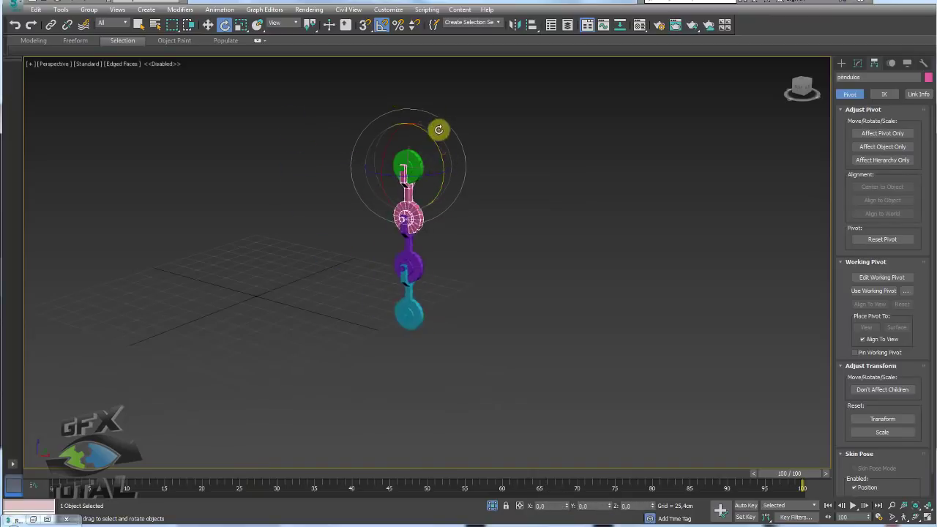
mouse_move(462, 284)
middle_down()
mouse_move(498, 307)
mouse_move(515, 344)
middle_up()
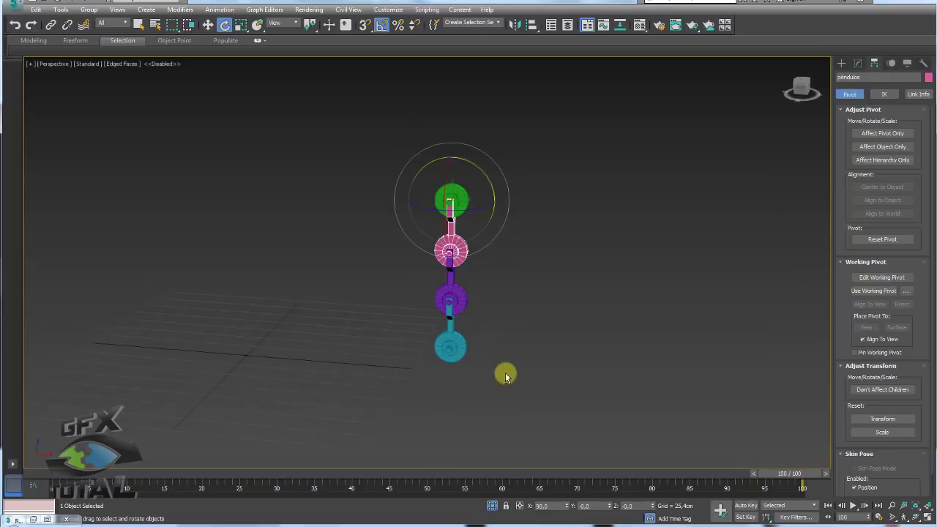
drag(520, 404, 387, 246)
click(597, 344)
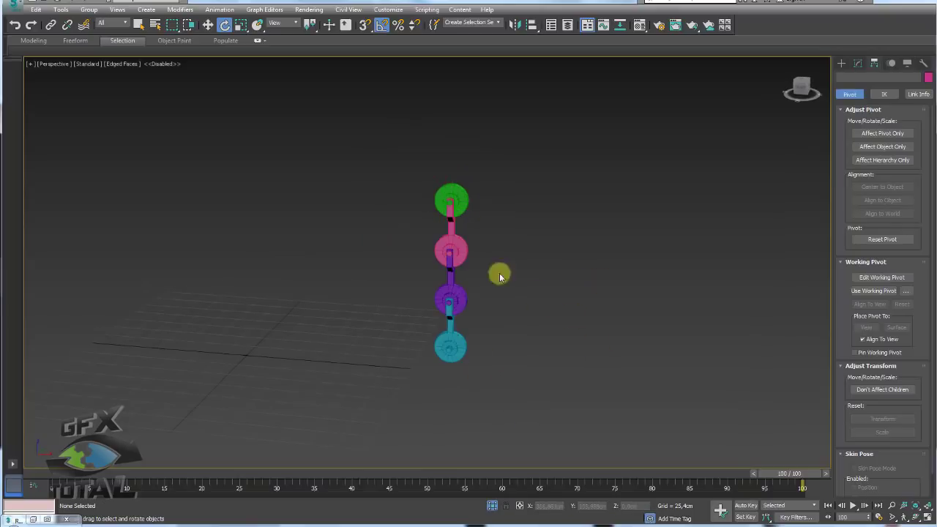
click(456, 242)
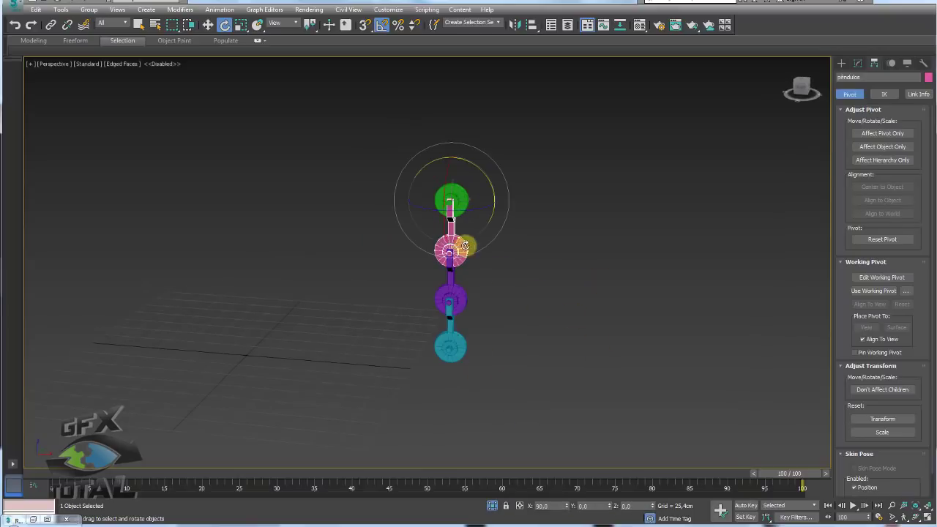
- With Auto Key on, swing the chain 55° about the green pivot at frame 0
click(744, 504)
drag(806, 477, 44, 473)
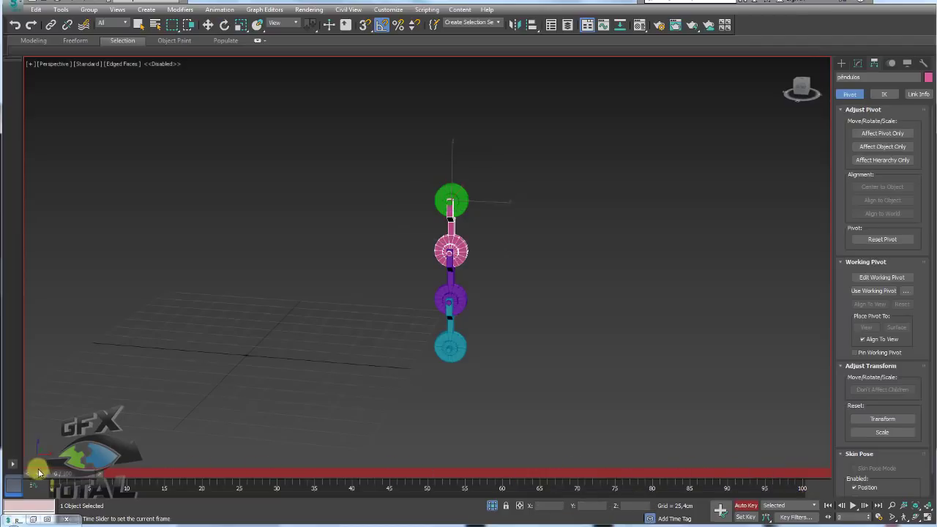
mouse_move(481, 170)
mouse_down()
mouse_move(500, 194)
mouse_move(458, 187)
mouse_up()
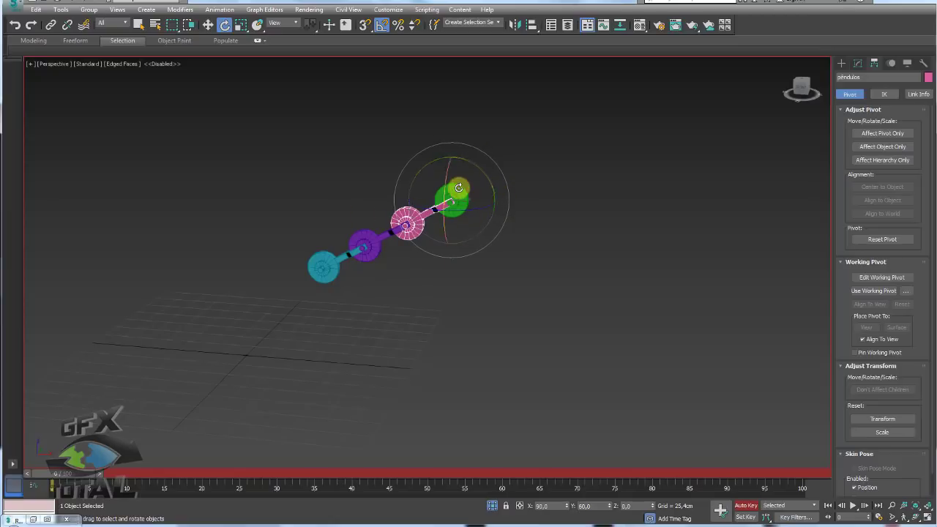
- At frame 30, swing the chain to the lower right and scrub to check it
drag(70, 477, 278, 474)
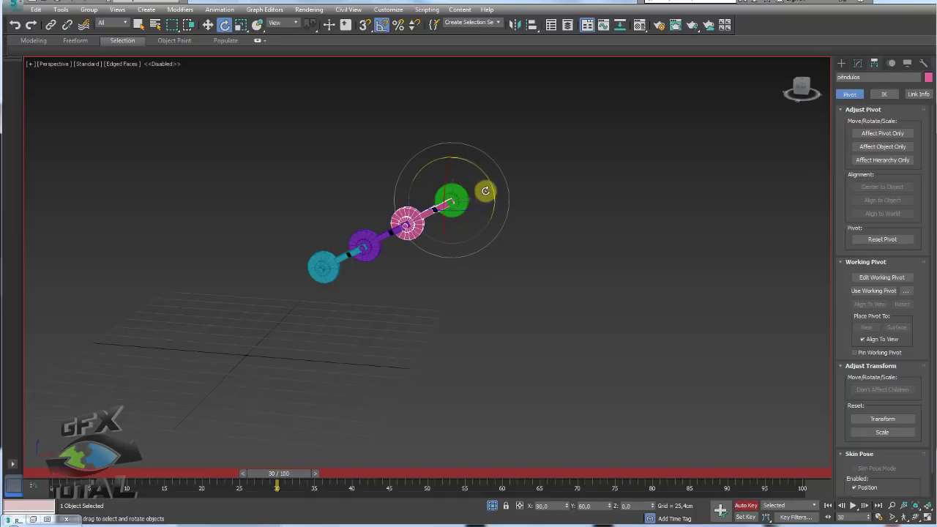
mouse_move(490, 179)
mouse_down()
mouse_move(438, 146)
mouse_move(400, 144)
mouse_up()
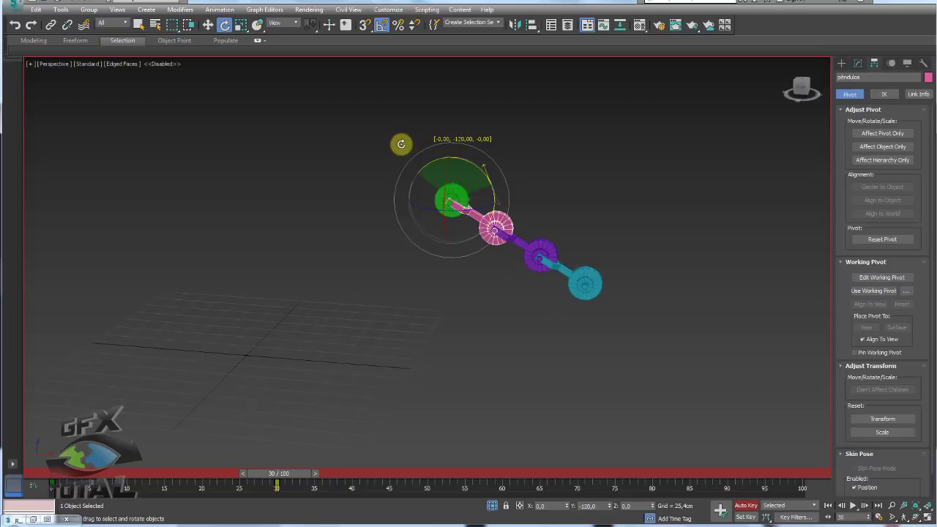
scroll(421, 244, up, 3)
middle_drag(431, 245, 384, 296)
key(ctrl+z)
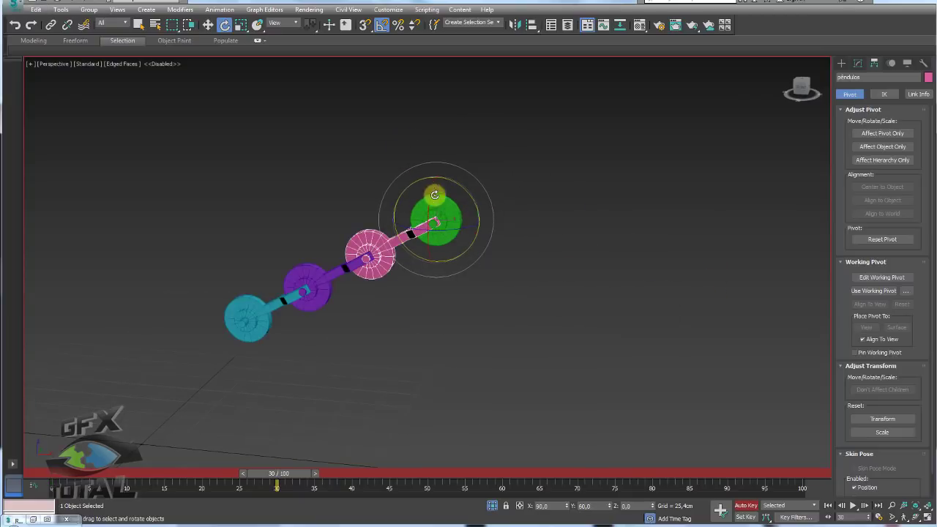
drag(476, 211, 410, 159)
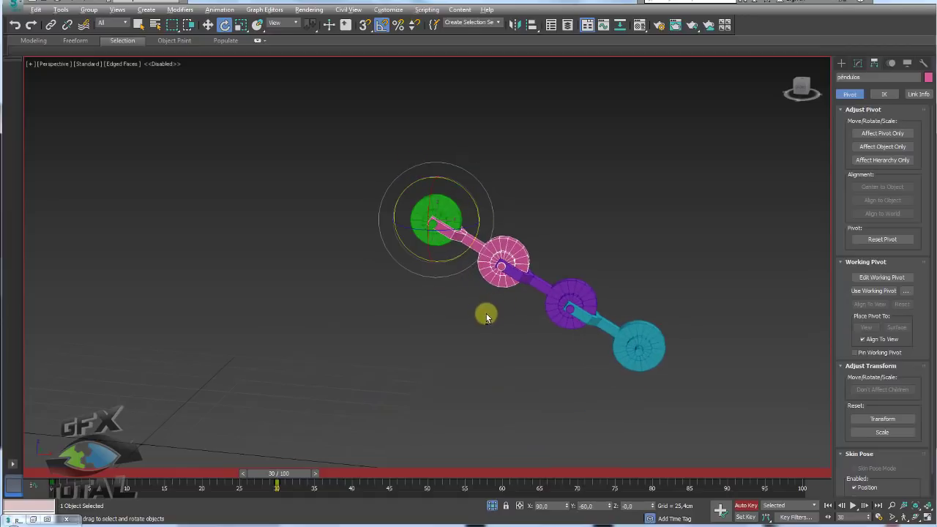
mouse_move(287, 474)
mouse_down()
mouse_move(284, 458)
mouse_move(515, 471)
mouse_up()
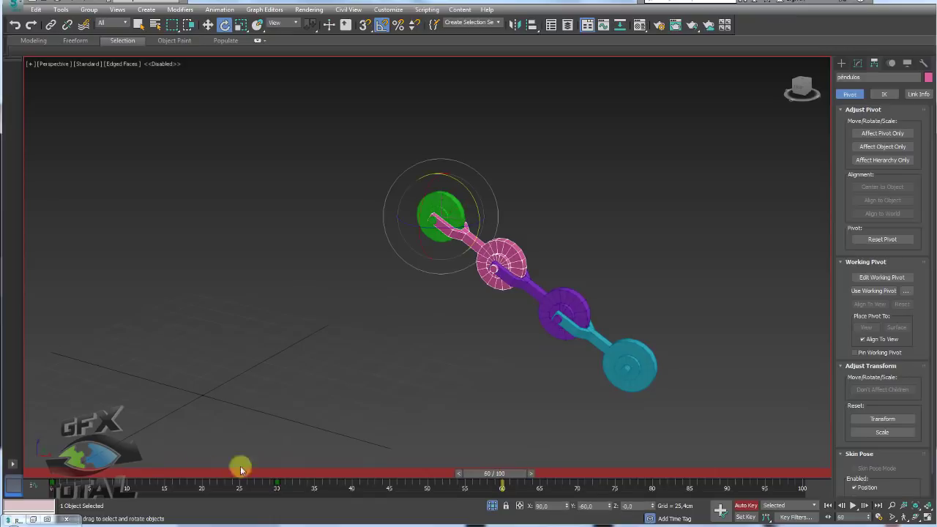
- Set the green top arm's rotation to 60 degrees and scrub back to preview
key(e)
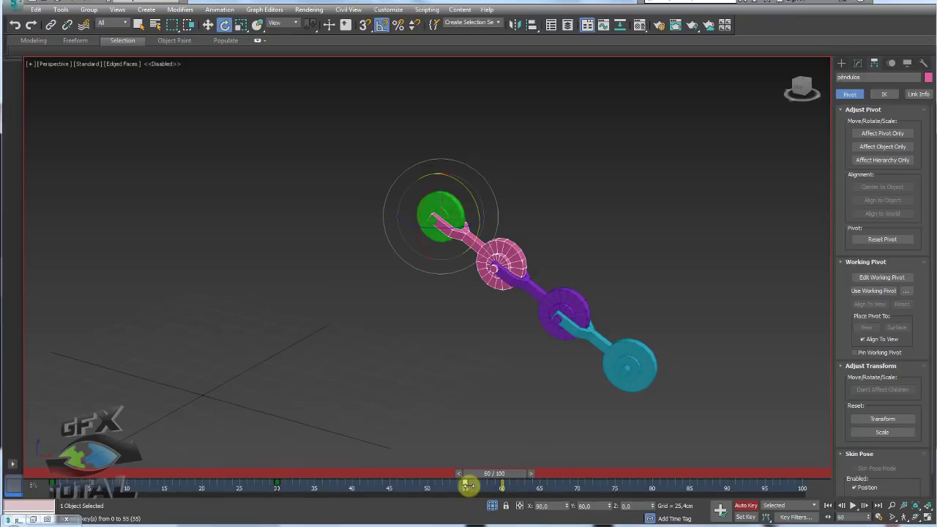
click(522, 482)
mouse_move(517, 476)
mouse_down()
mouse_move(429, 475)
mouse_move(498, 473)
mouse_move(212, 444)
mouse_move(497, 453)
mouse_move(5, 439)
mouse_up()
- Select the pink middle disc and tilt it 15 degrees at frame 0
key(e)
scroll(288, 329, up, 3)
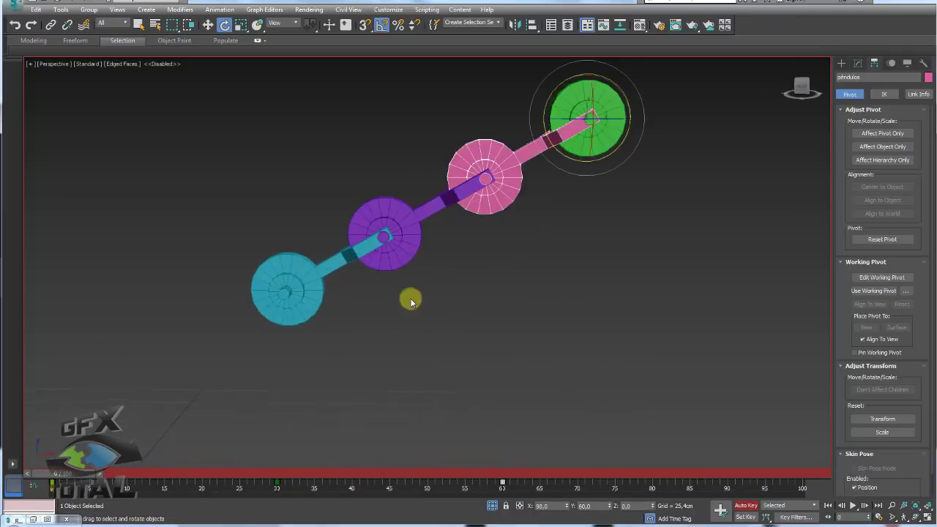
scroll(422, 291, down, 3)
scroll(410, 290, up, 1)
scroll(352, 293, down, 1)
click(422, 235)
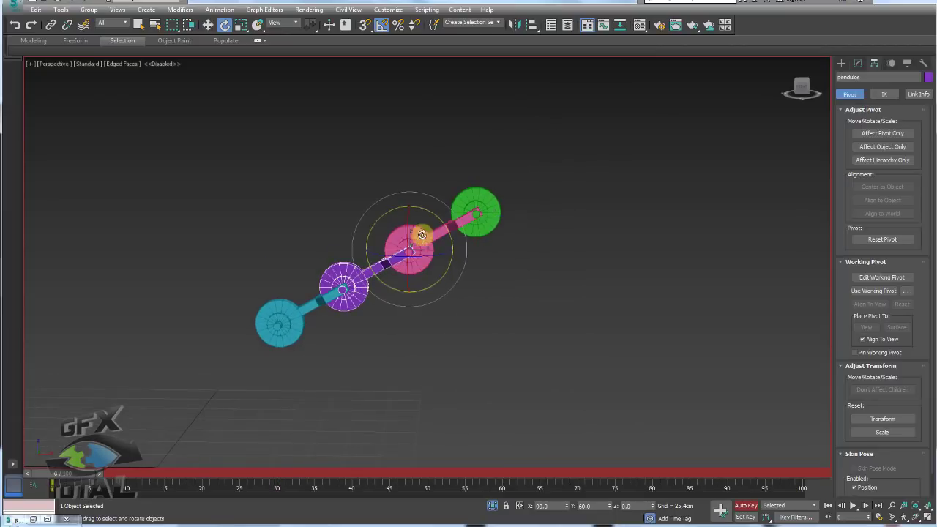
drag(436, 216, 443, 221)
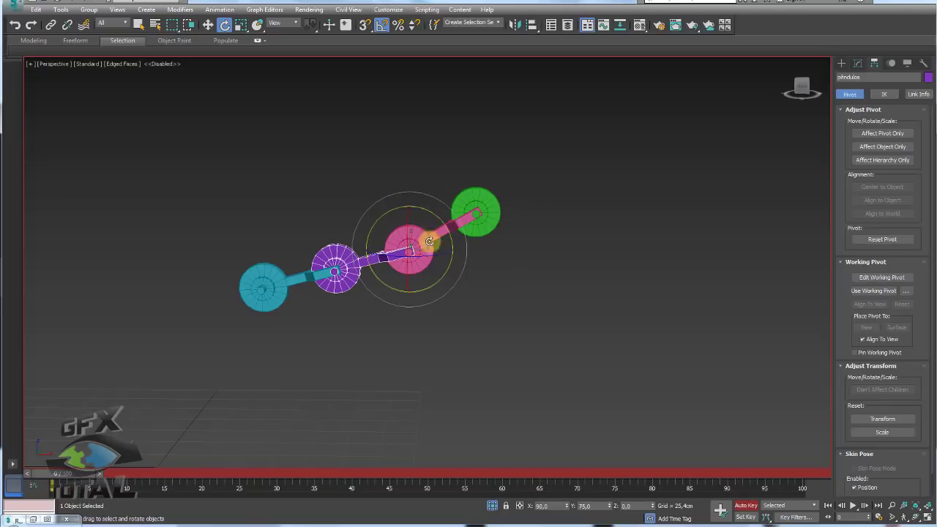
- At frame 30, rotate the lower chain back around the pink pivot to -30 degrees
drag(79, 477, 264, 474)
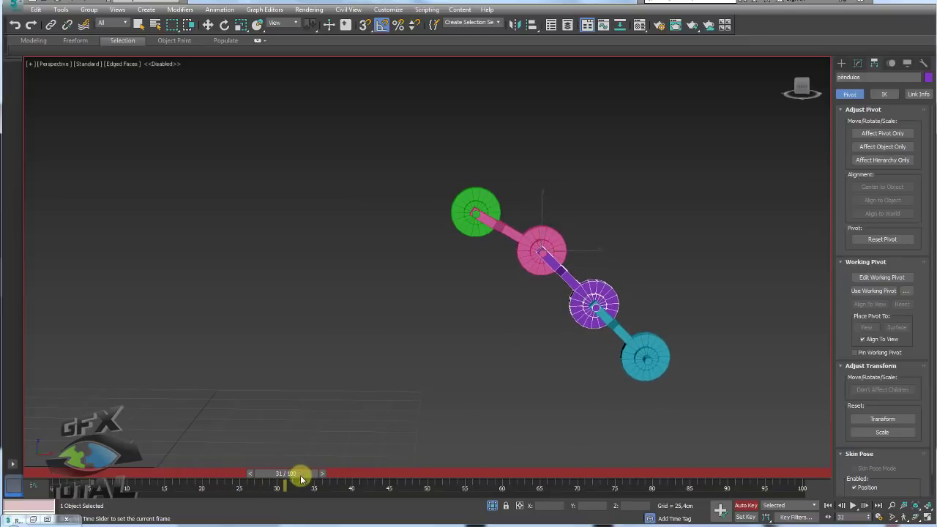
drag(264, 474, 278, 474)
key(e)
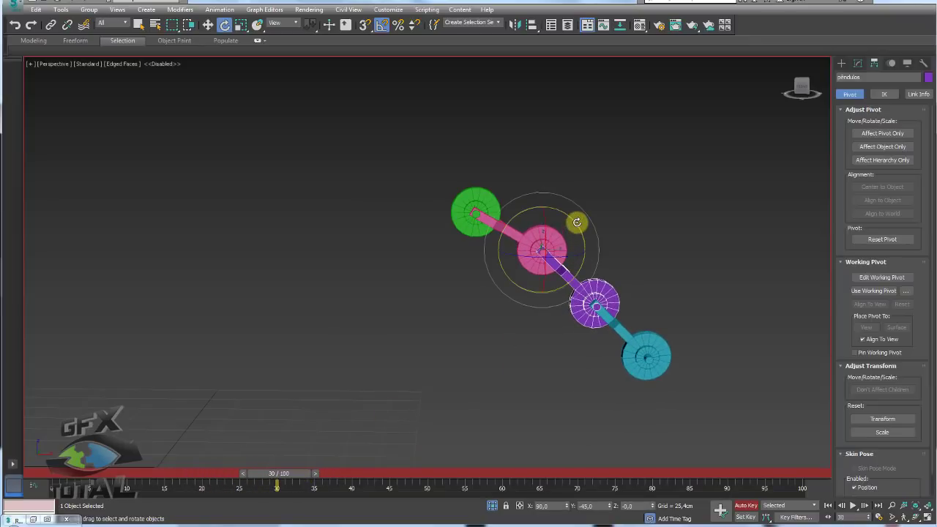
drag(576, 222, 569, 220)
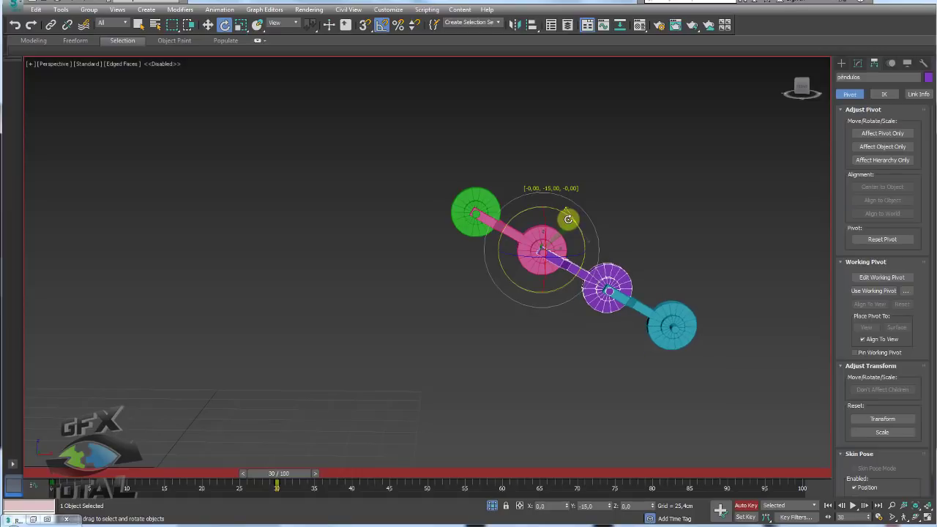
drag(566, 217, 561, 214)
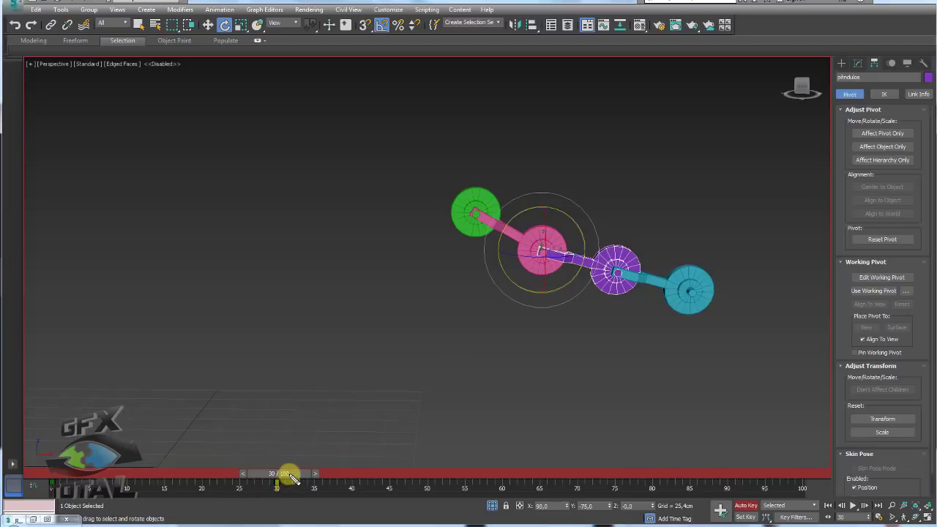
- At frame 15, sketch the 15° and 30° swing angles, then clear the annotations
drag(292, 476, 171, 475)
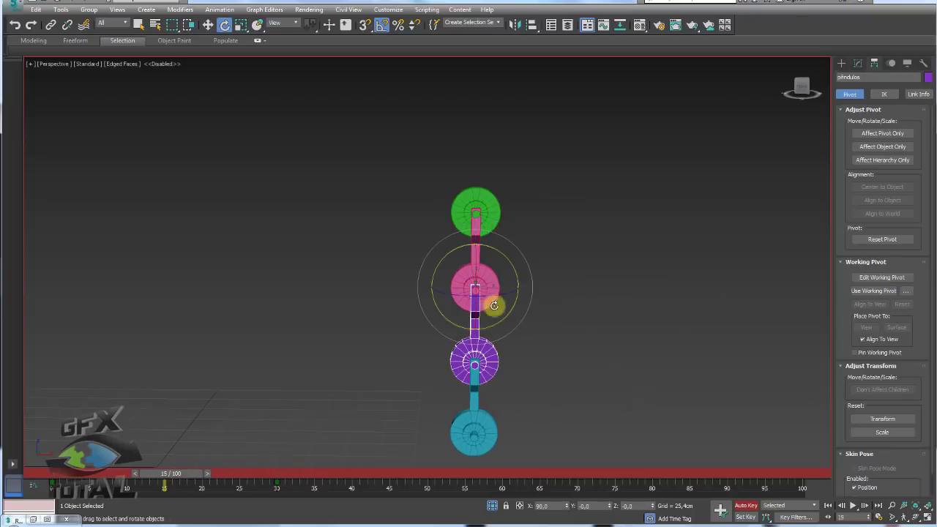
mouse_move(480, 293)
mouse_down()
mouse_move(477, 356)
mouse_move(479, 286)
mouse_move(503, 351)
mouse_move(478, 308)
mouse_move(445, 338)
mouse_up()
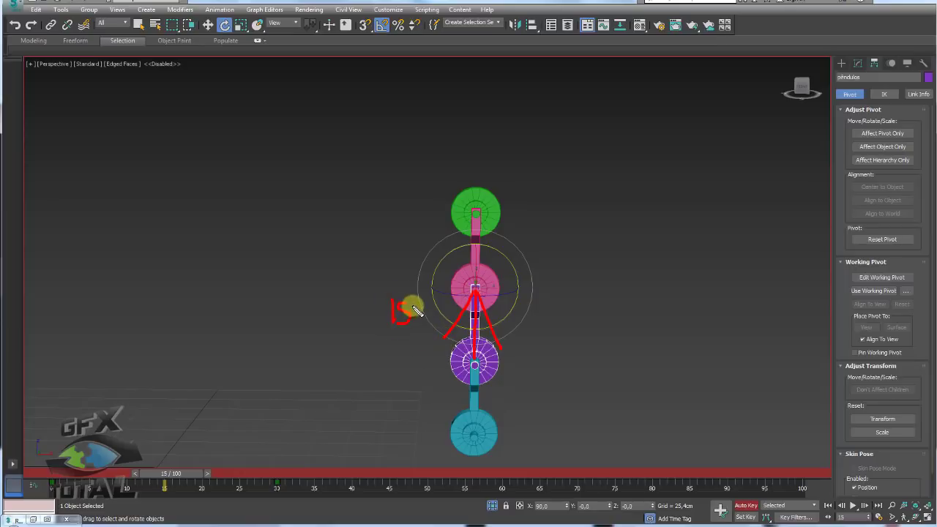
click(415, 304)
mouse_move(555, 311)
mouse_down()
mouse_move(535, 337)
mouse_move(586, 299)
mouse_up()
right_click(539, 379)
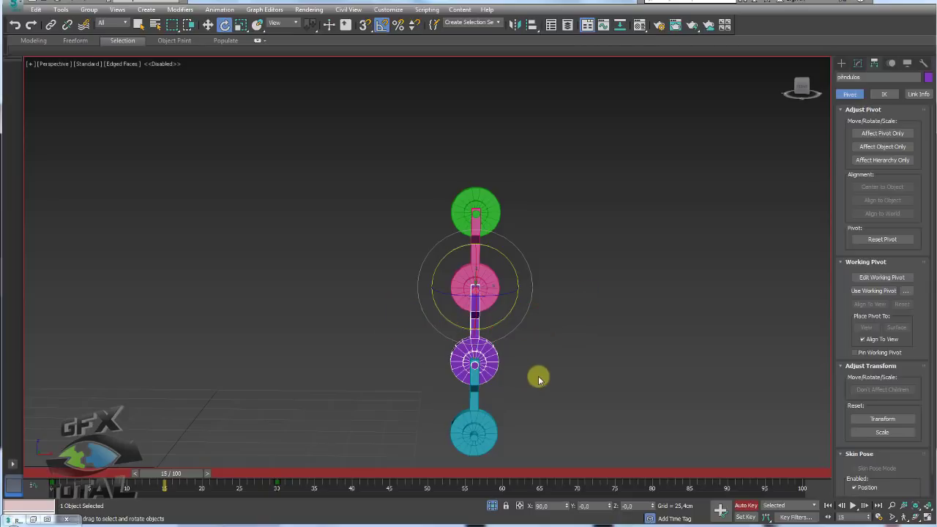
- Copy the pink arm's frame-0 key to frame 60 and check the pose
mouse_move(165, 473)
mouse_down()
mouse_move(54, 476)
mouse_move(287, 490)
mouse_up()
key(e)
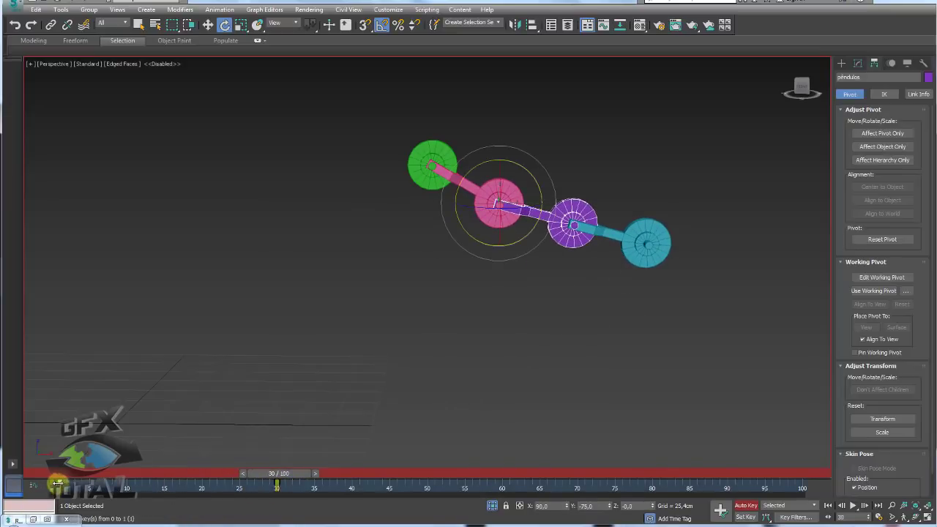
drag(57, 483, 510, 501)
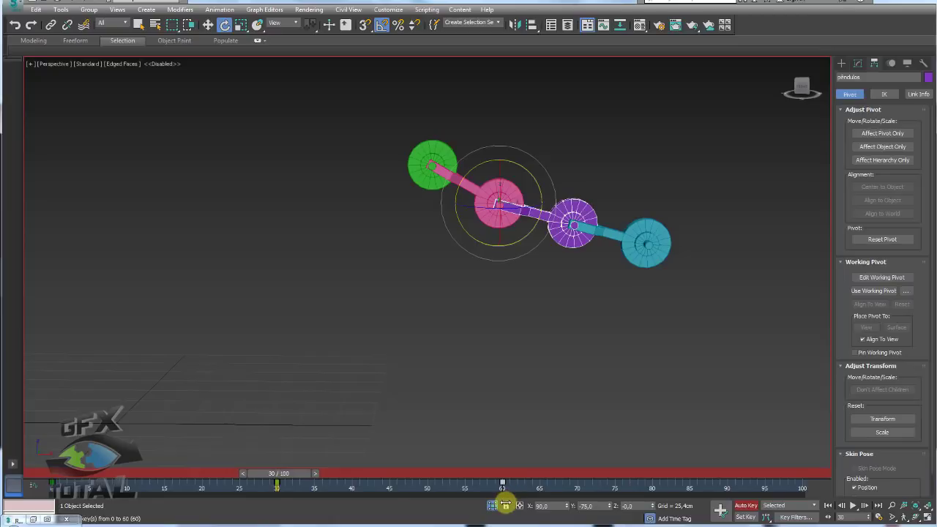
mouse_move(278, 474)
mouse_down()
mouse_move(510, 474)
mouse_move(58, 474)
mouse_up()
- Tilt the cyan bottom arm 30° at frame 0 and hang it straight at frame 15
key(e)
click(250, 238)
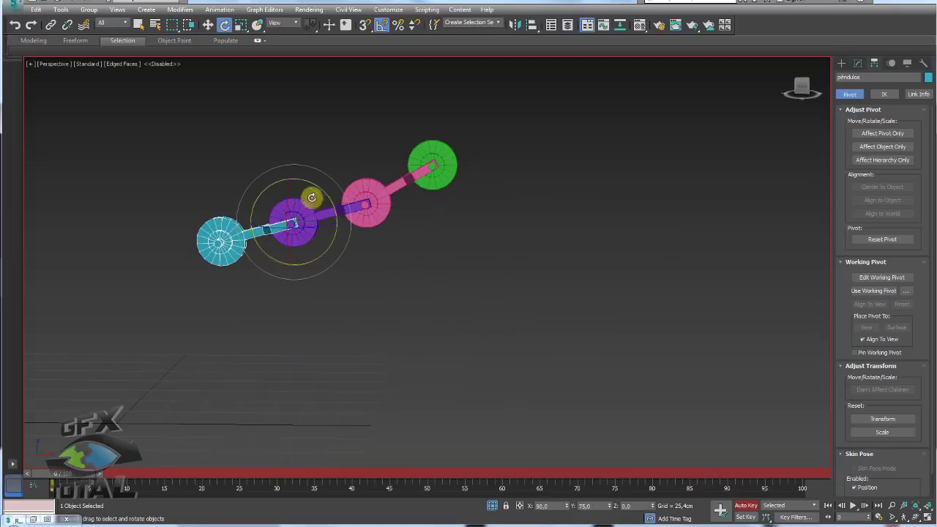
drag(319, 188, 332, 197)
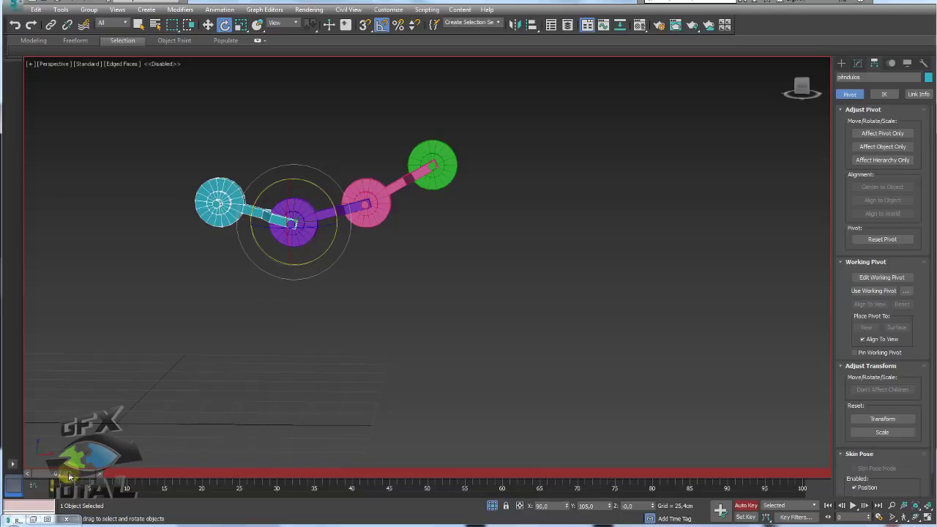
mouse_move(69, 477)
mouse_down()
mouse_move(192, 473)
mouse_move(178, 474)
mouse_up()
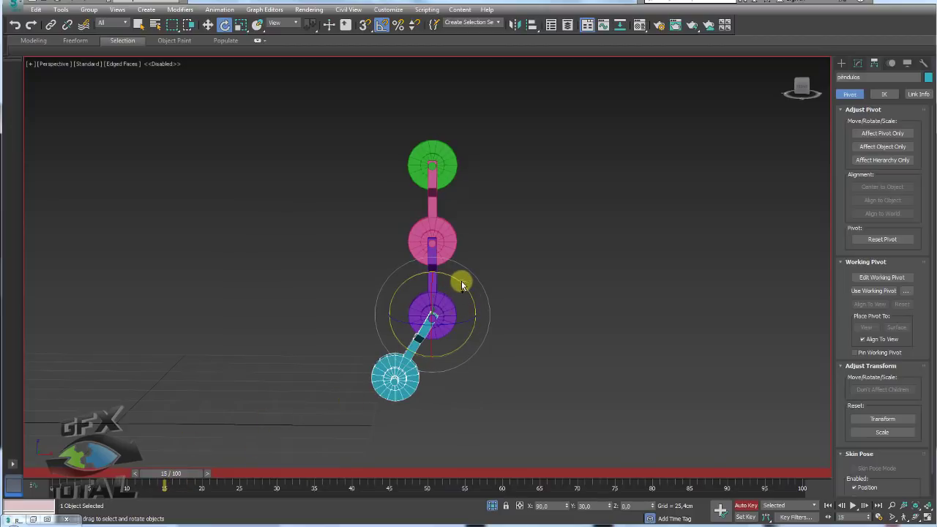
drag(462, 285, 447, 278)
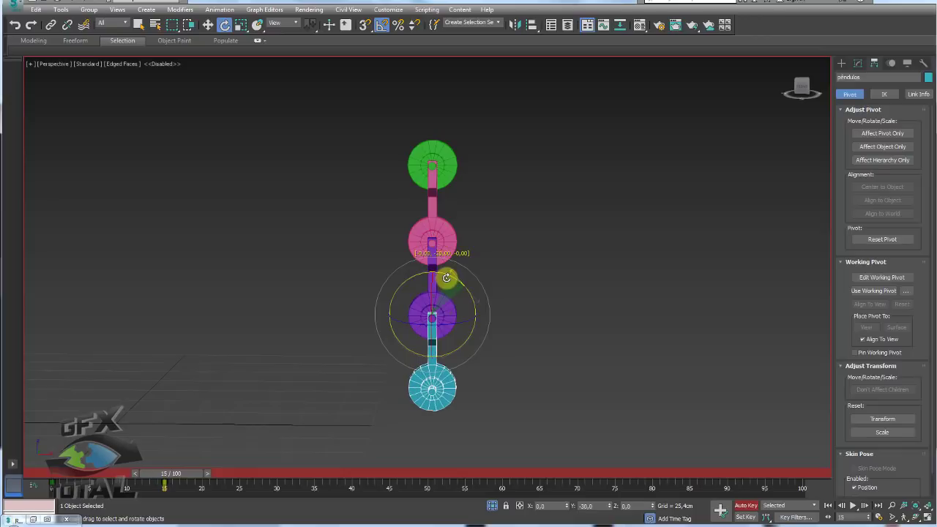
- Swing the cyan arm 25° the other way at frame 30 and copy its start key to near frame 60
drag(183, 480, 278, 475)
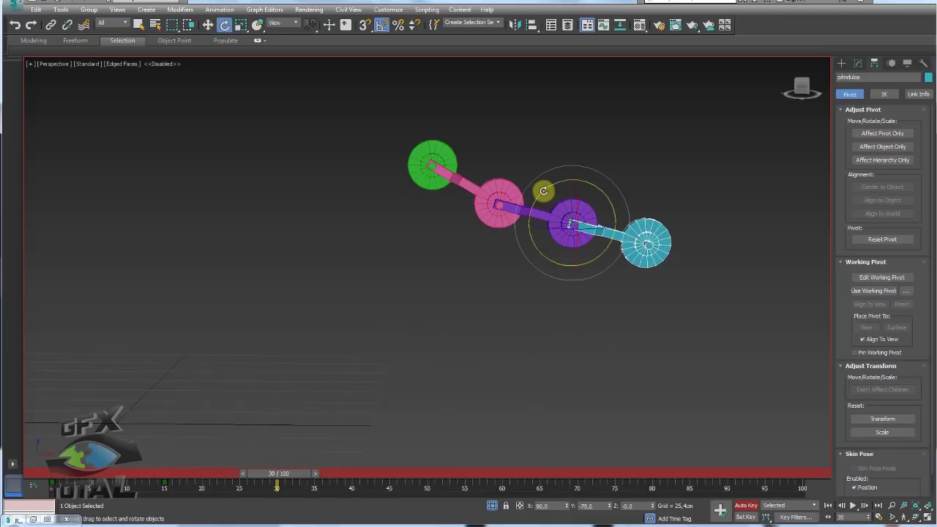
drag(544, 191, 534, 198)
mouse_move(293, 481)
mouse_down()
mouse_move(94, 484)
mouse_move(414, 483)
mouse_move(64, 483)
mouse_move(302, 487)
mouse_up()
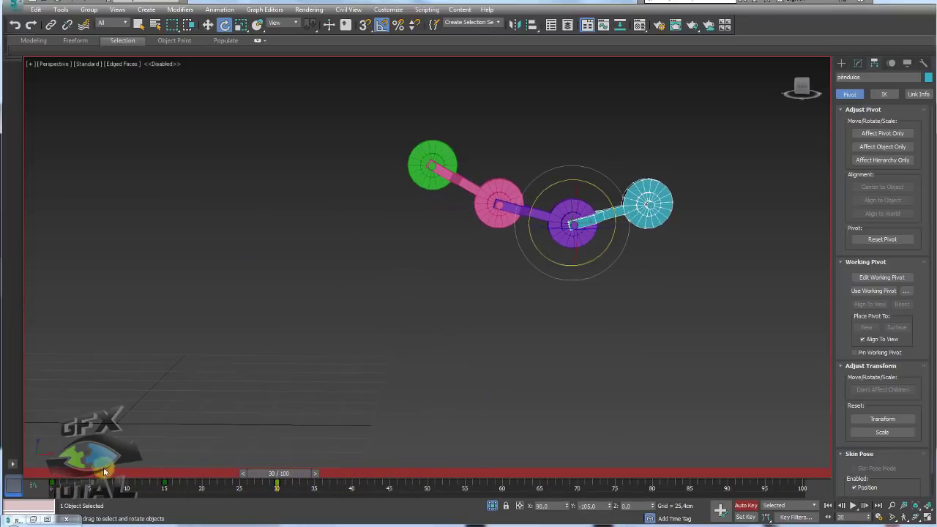
drag(53, 482, 502, 487)
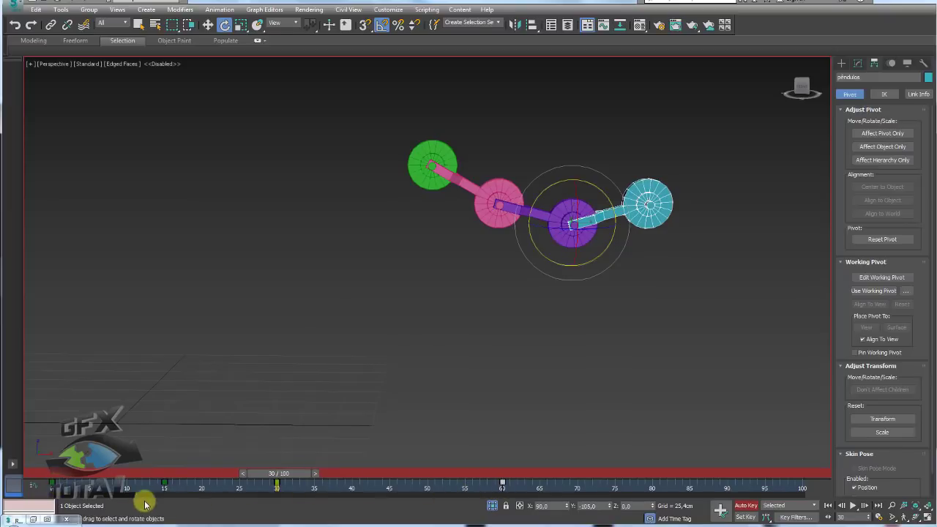
click(171, 489)
mouse_move(288, 474)
mouse_down()
mouse_move(518, 475)
mouse_move(59, 474)
mouse_up()
- Play the four-arm pendulum animation
key(e)
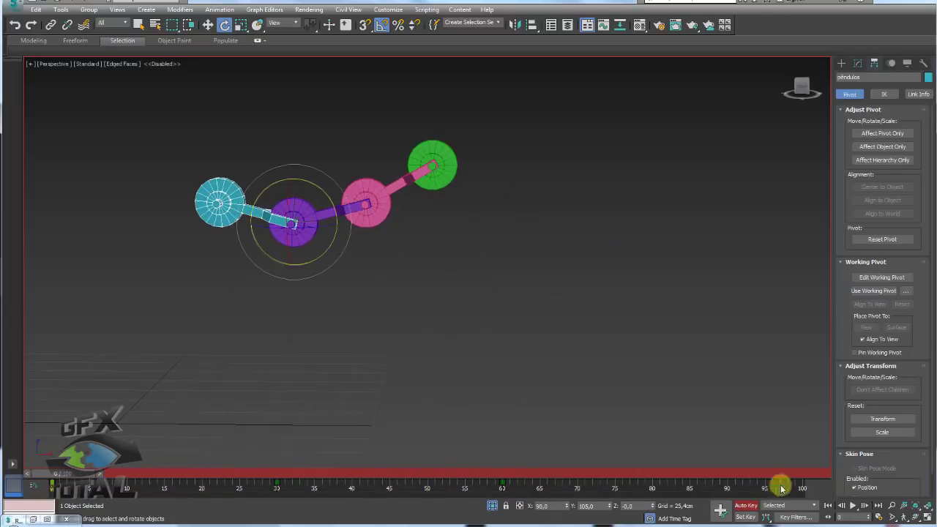
click(853, 505)
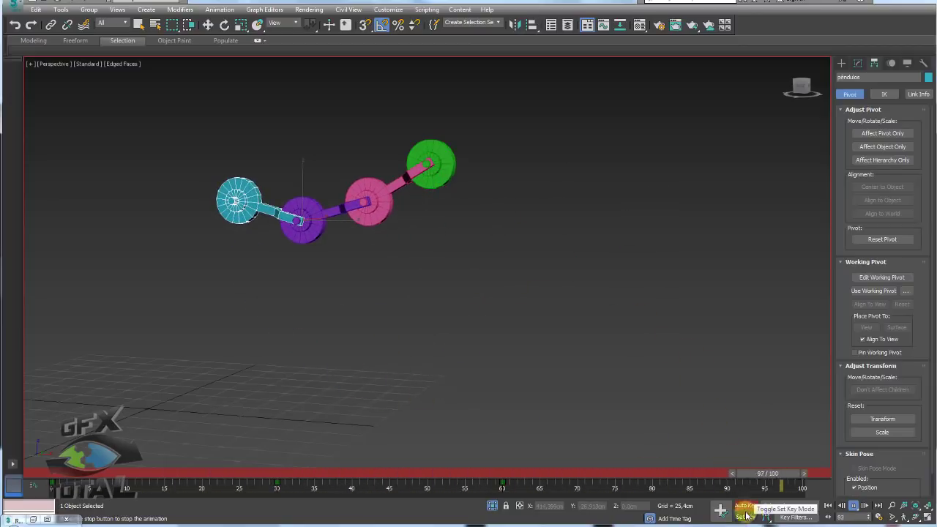
- Stop the playback and turn off Auto Key
click(853, 505)
key(e)
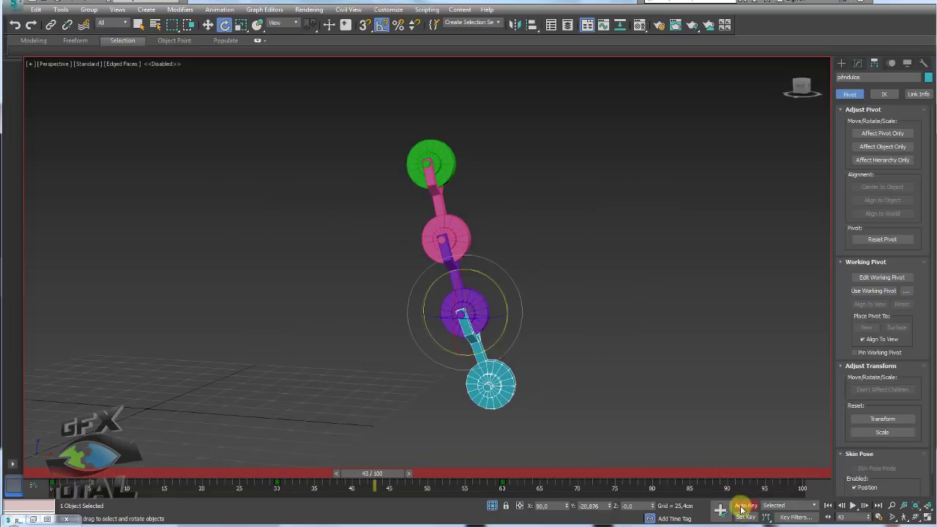
click(746, 505)
- Delete the four pendulum pieces and return to frame 0
alt+middle_drag(489, 295, 506, 146)
drag(507, 146, 412, 358)
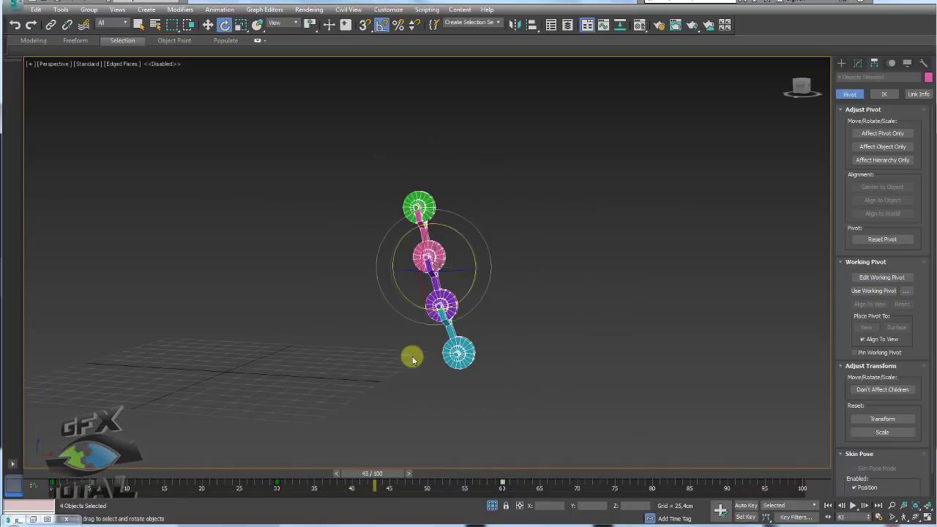
right_click(438, 309)
click(472, 281)
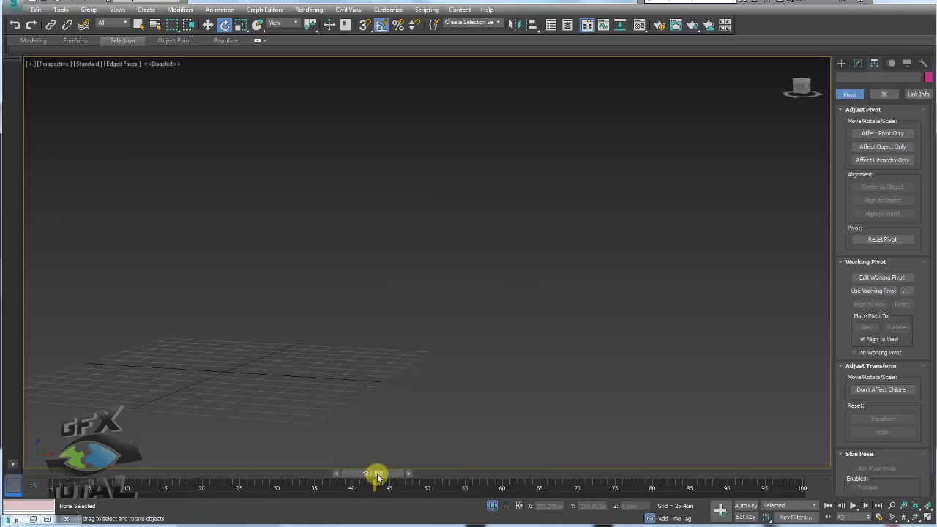
drag(378, 478, 46, 477)
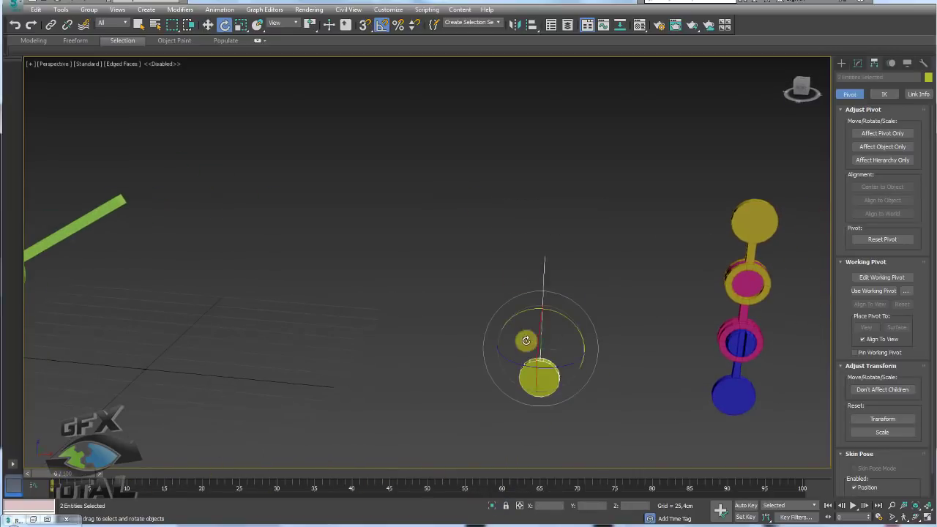
- Exit Isolate Selection and zoom out to show the whole string pendulum
alt+middle_drag(526, 341, 377, 425)
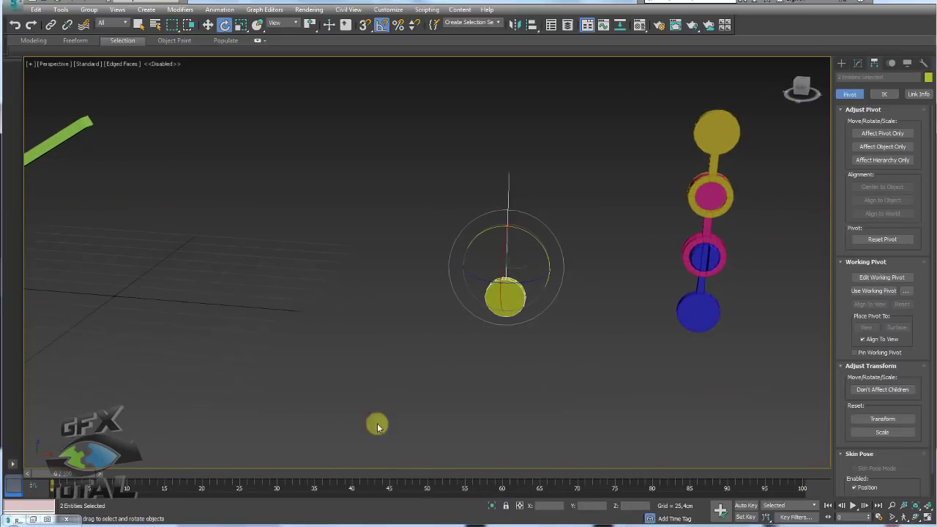
click(494, 505)
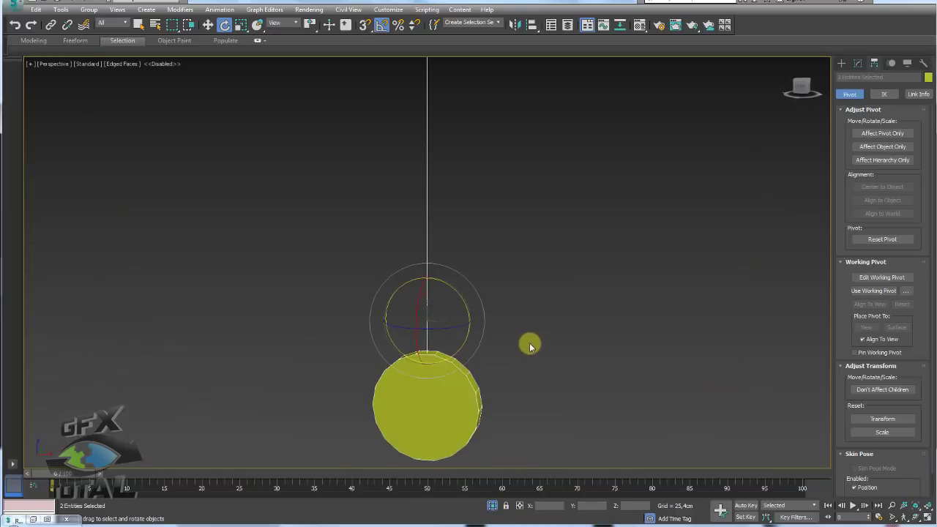
alt+middle_drag(482, 179, 398, 245)
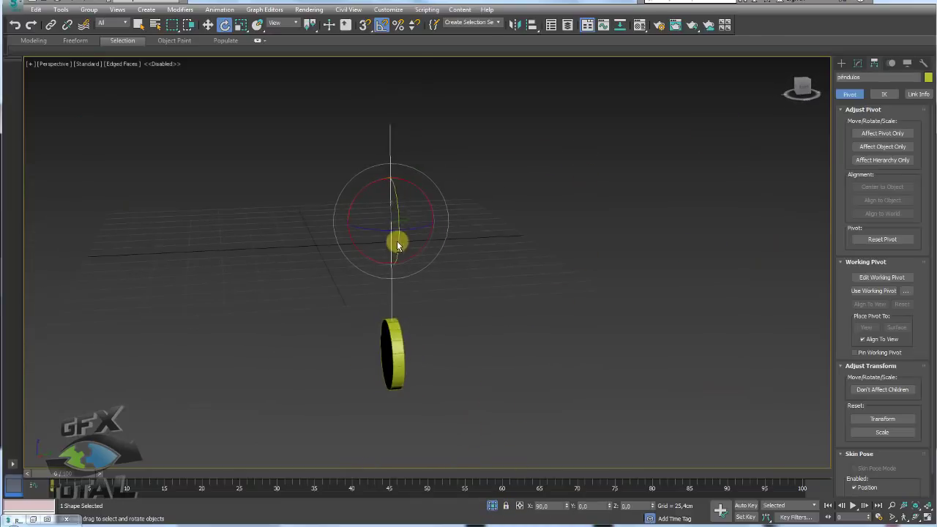
- Pick the Line tool under Create > Shapes and frame the pendulum in Front view
click(856, 63)
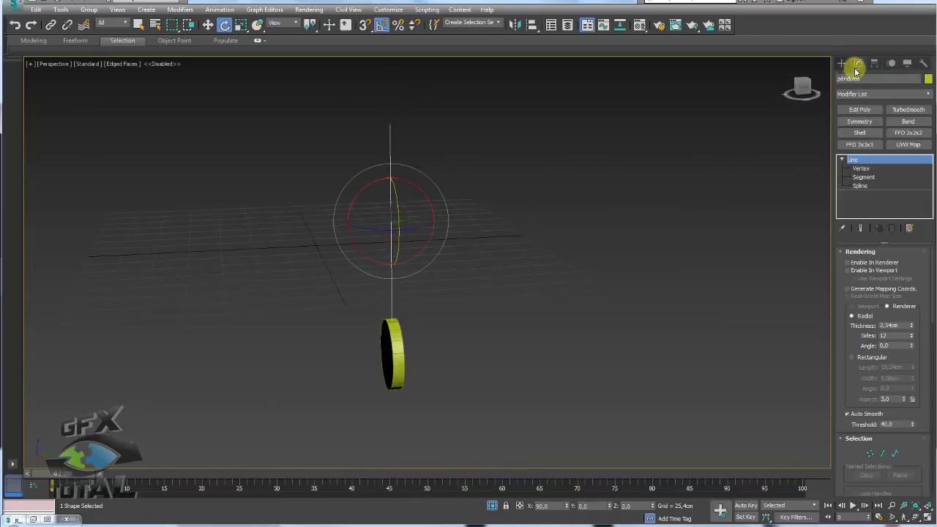
click(843, 63)
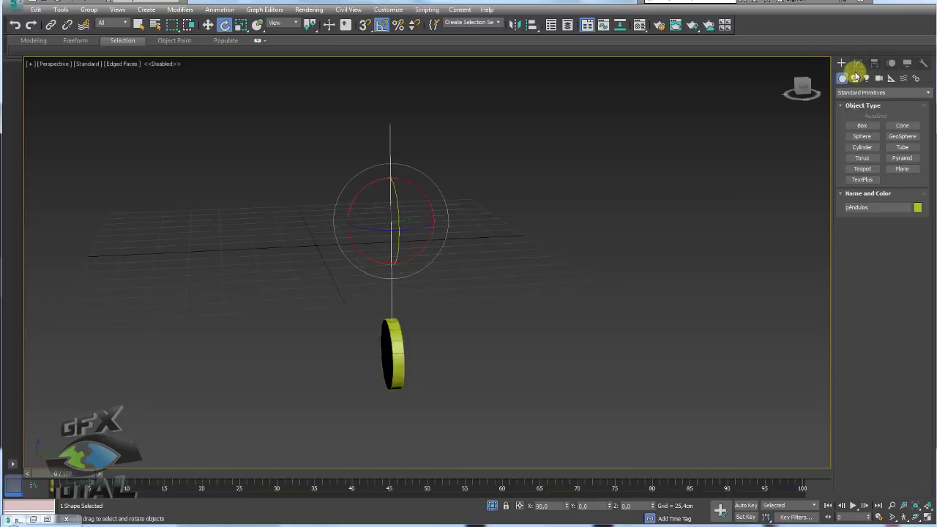
click(854, 78)
click(863, 134)
alt+middle_drag(681, 212, 619, 239)
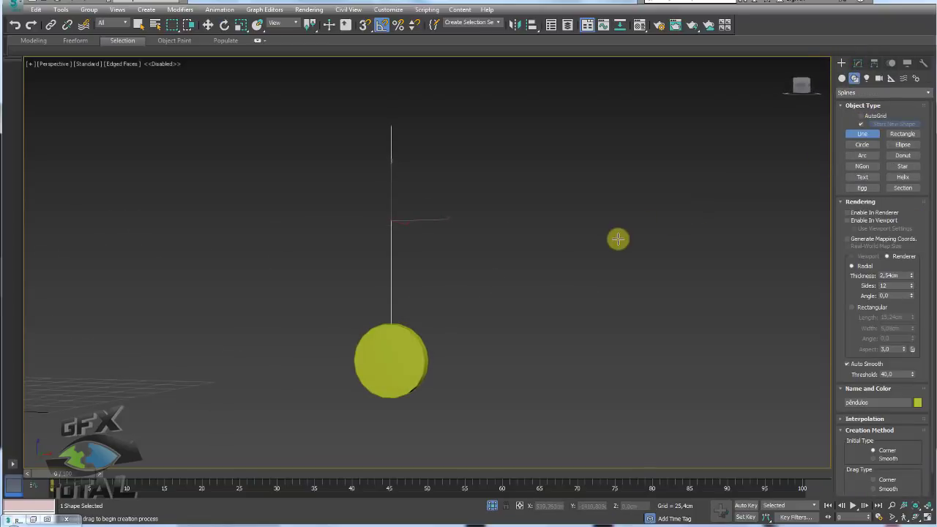
key(f)
middle_drag(523, 230, 335, 226)
scroll(450, 213, up, 3)
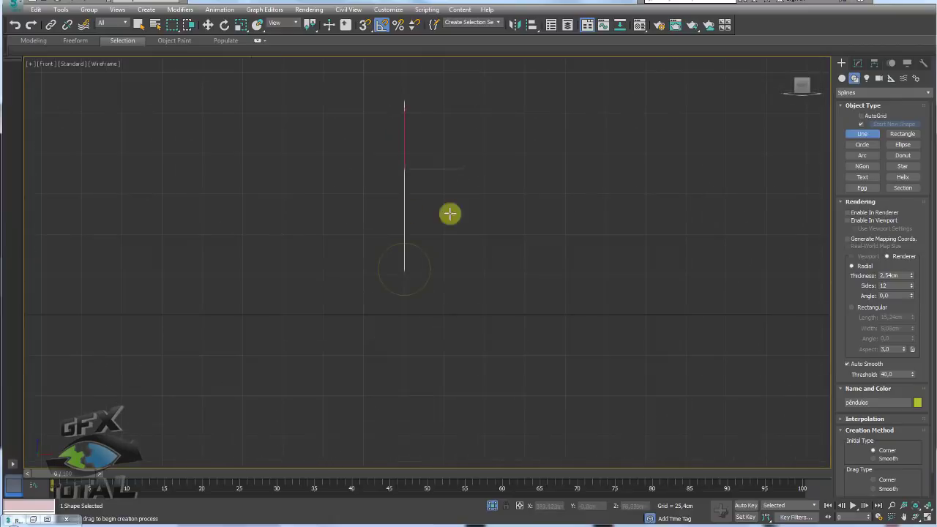
scroll(449, 213, up, 3)
scroll(467, 143, down, 1)
- Draw a trial vertical line beside the string, delete it, and select the pendulum string
click(446, 126)
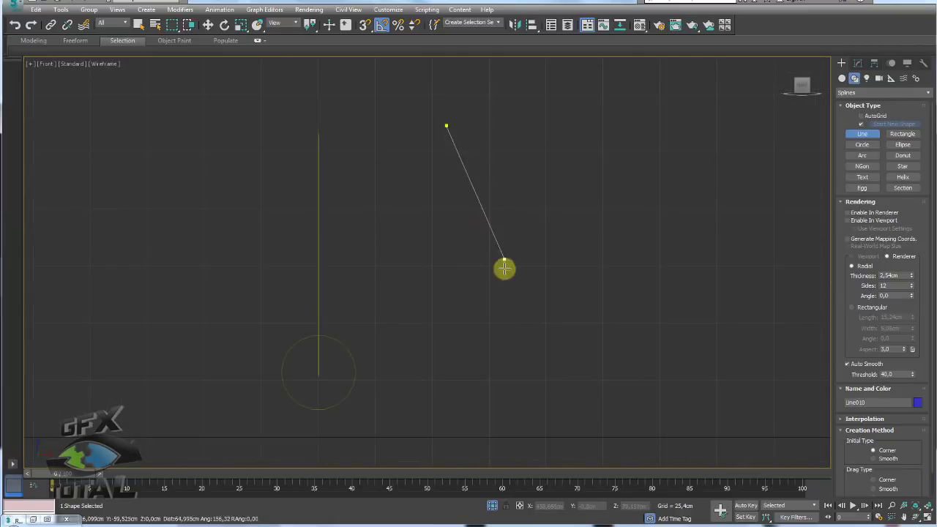
click(439, 366)
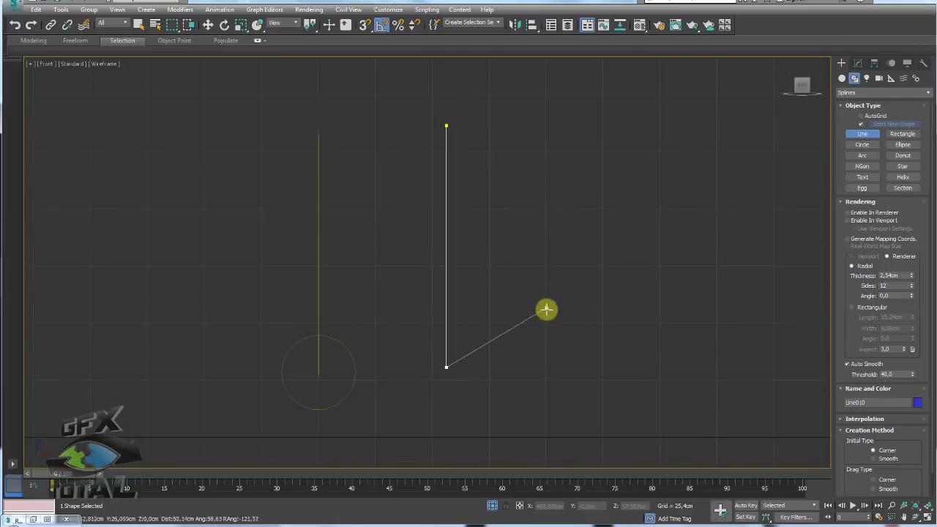
right_click(543, 309)
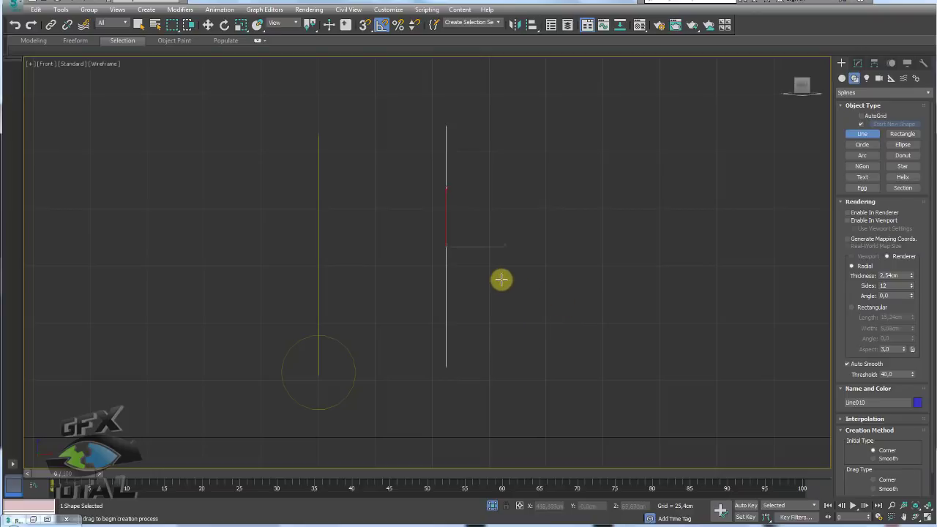
key(Delete)
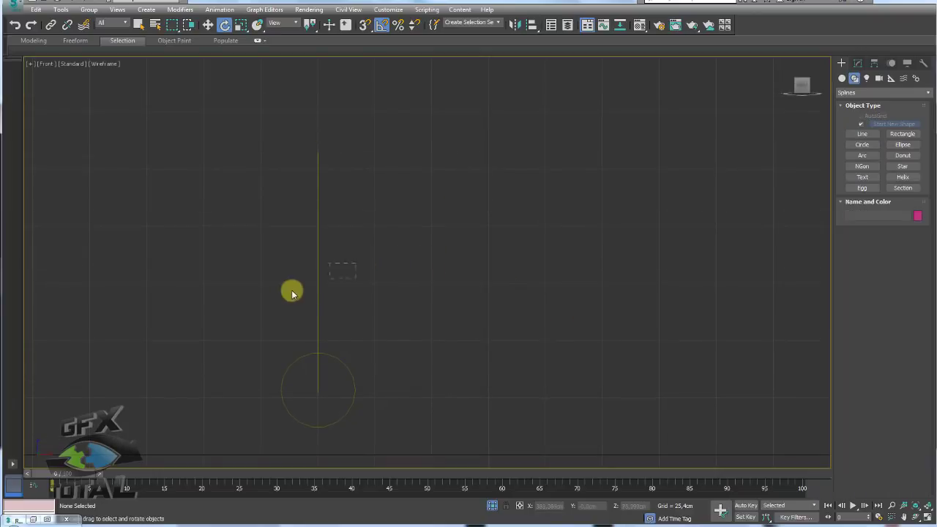
click(316, 290)
- At Vertex level, test-move the string's bottom vertex, then undo the tilt
click(858, 64)
click(853, 236)
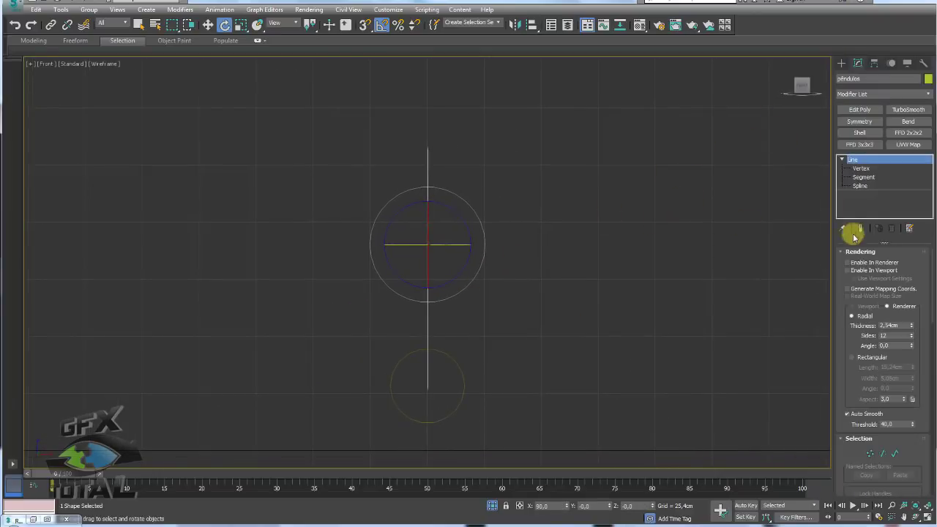
click(861, 169)
drag(534, 132, 422, 167)
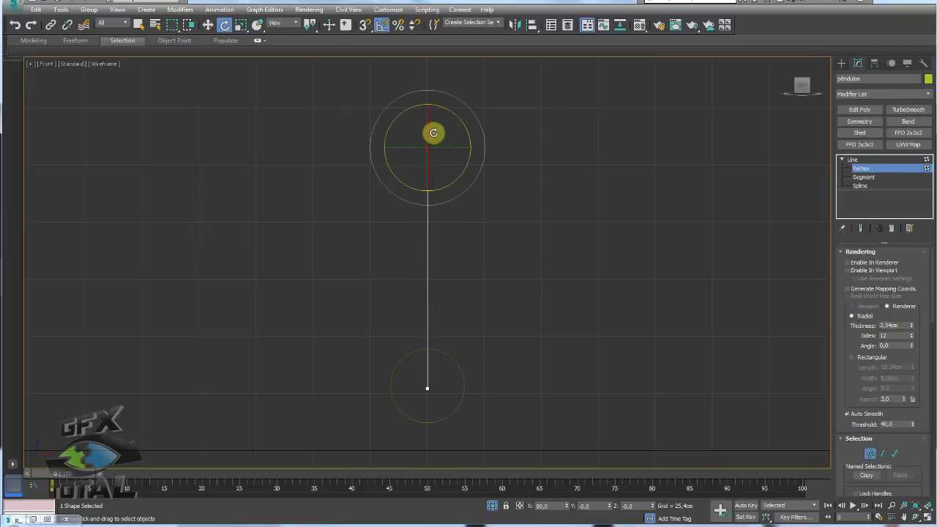
key(w)
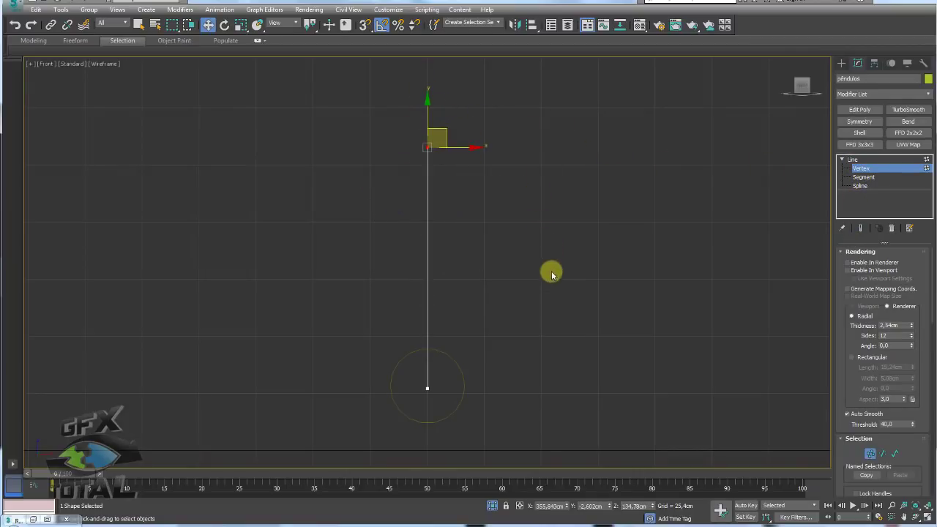
drag(551, 274, 385, 408)
drag(439, 373, 388, 344)
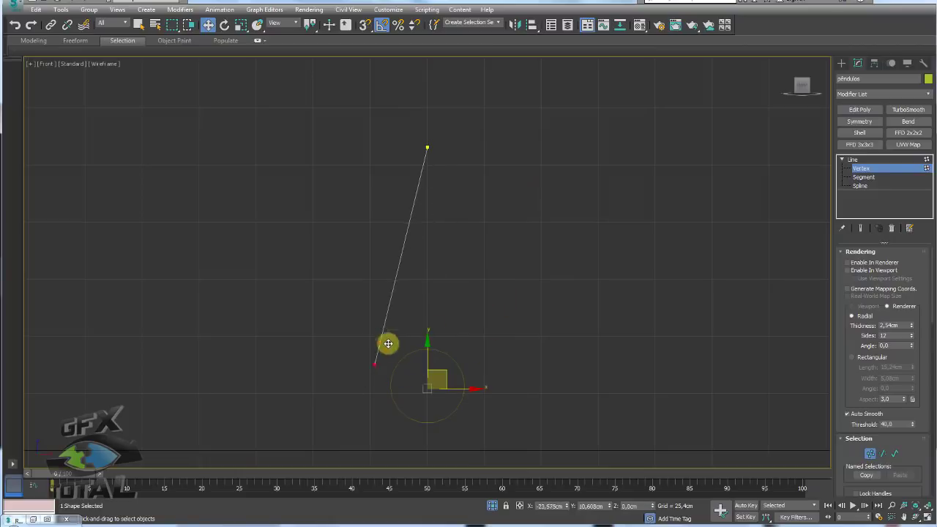
key(ctrl+z)
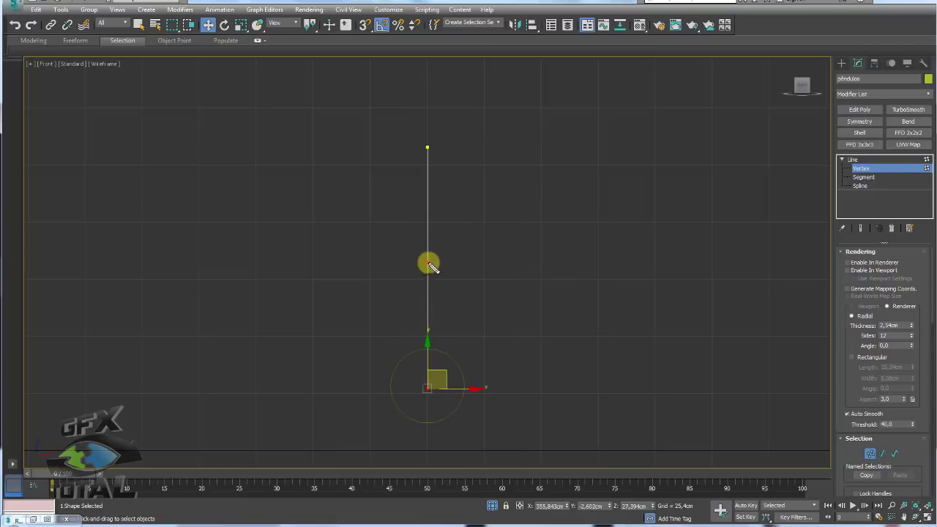
- Select the string's segment at Segment level and scroll to the Geometry rollout
click(864, 177)
drag(648, 222, 280, 291)
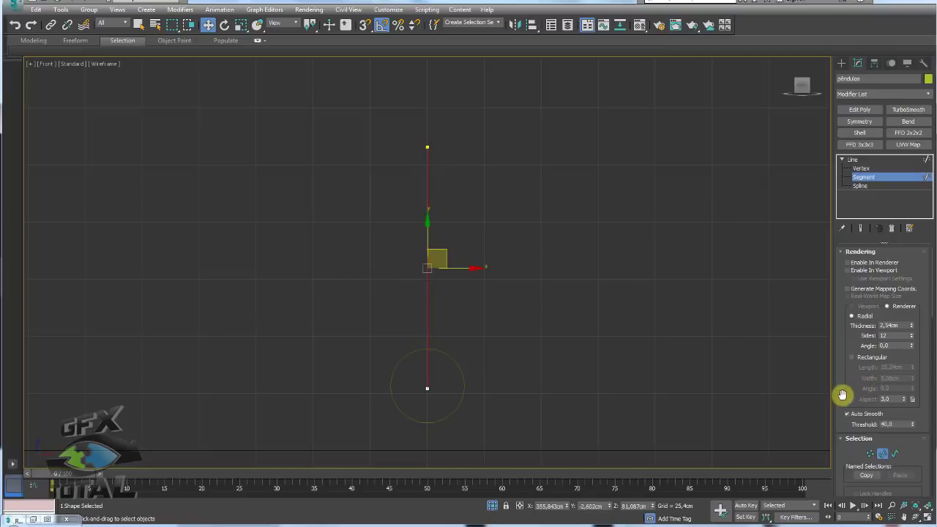
mouse_move(843, 394)
mouse_down()
mouse_move(839, 226)
mouse_move(837, 249)
mouse_move(743, 263)
mouse_up()
drag(899, 348, 904, 77)
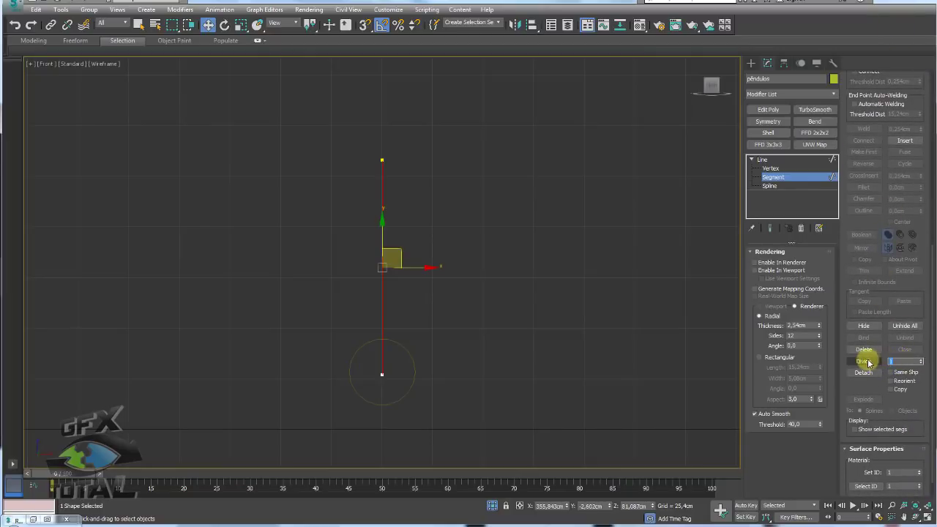
- Divide the segment, make the new middle vertex Bezier, and test-bend then cancel
click(867, 362)
click(771, 168)
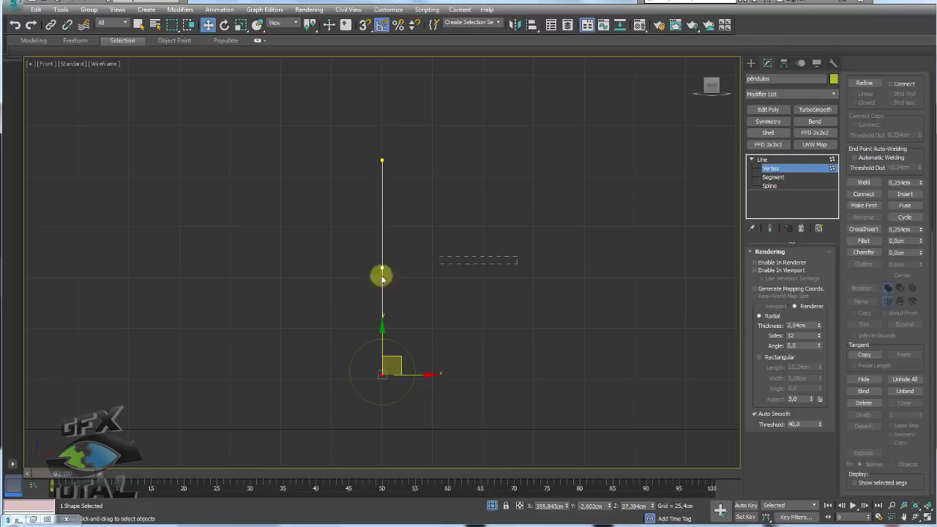
click(383, 268)
mouse_move(398, 247)
mouse_down()
mouse_move(515, 206)
mouse_move(435, 232)
mouse_up()
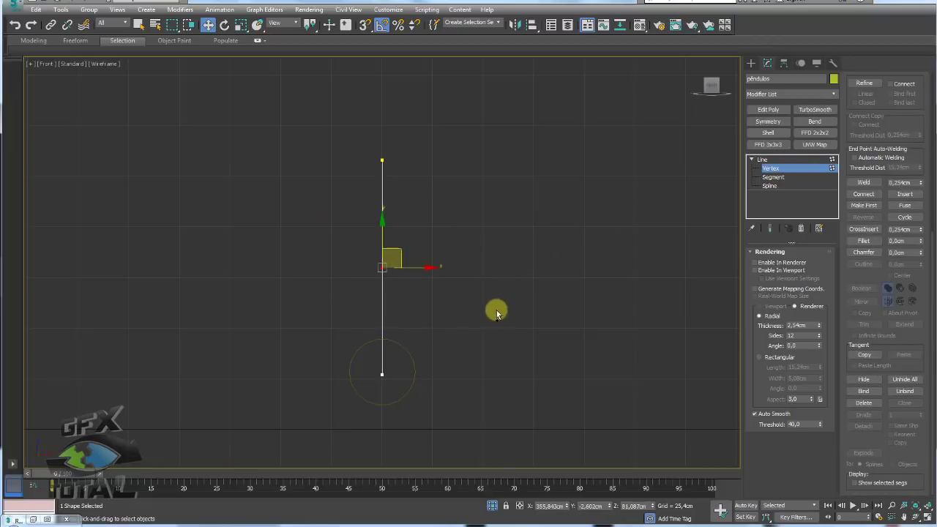
right_click(375, 270)
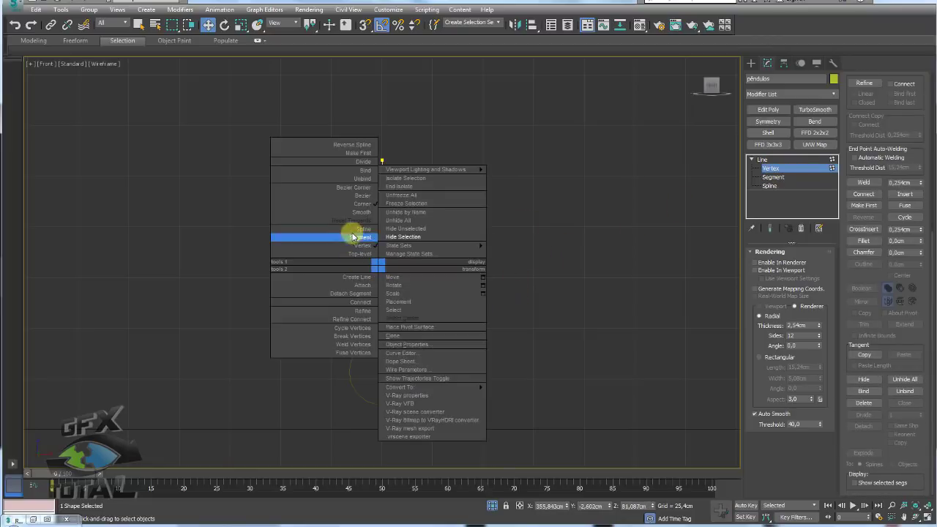
click(359, 197)
drag(399, 253, 548, 310)
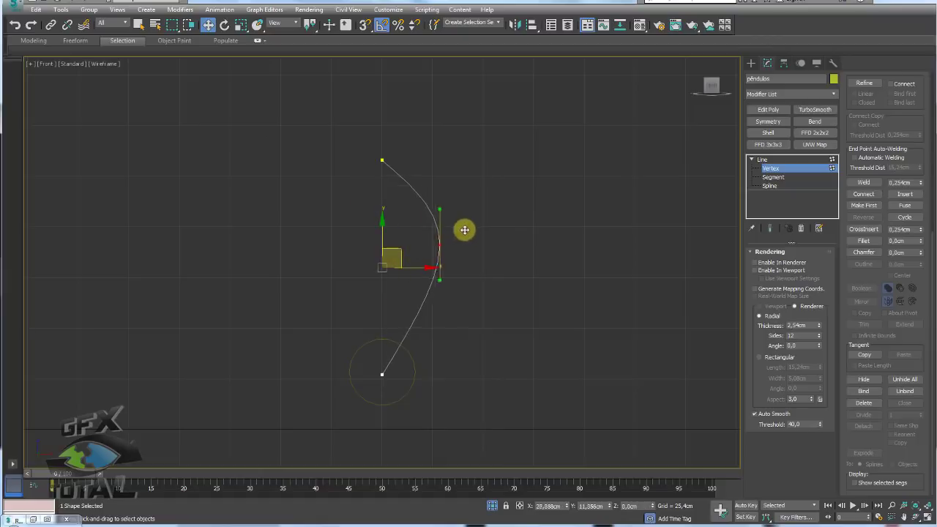
right_click(513, 279)
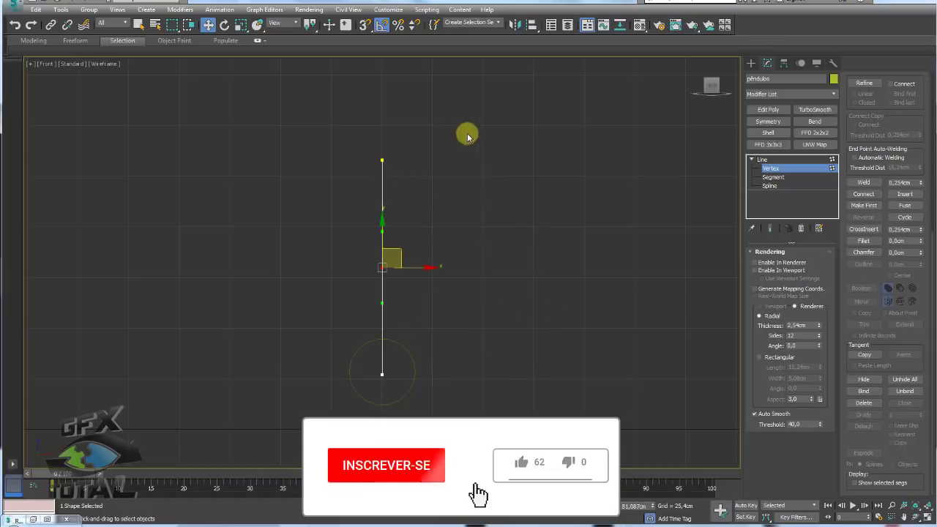
- Convert the string's vertex to Corner and select the lower vertices
drag(400, 150, 369, 381)
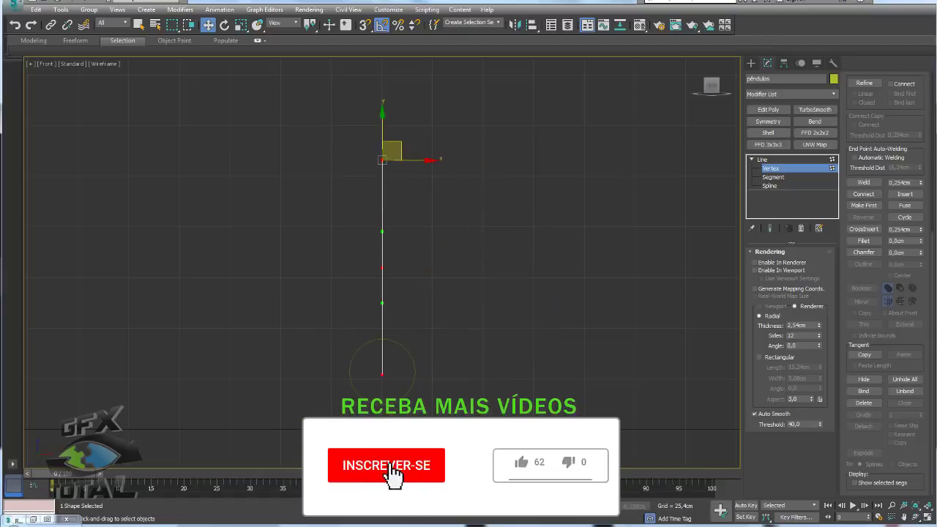
right_click(378, 267)
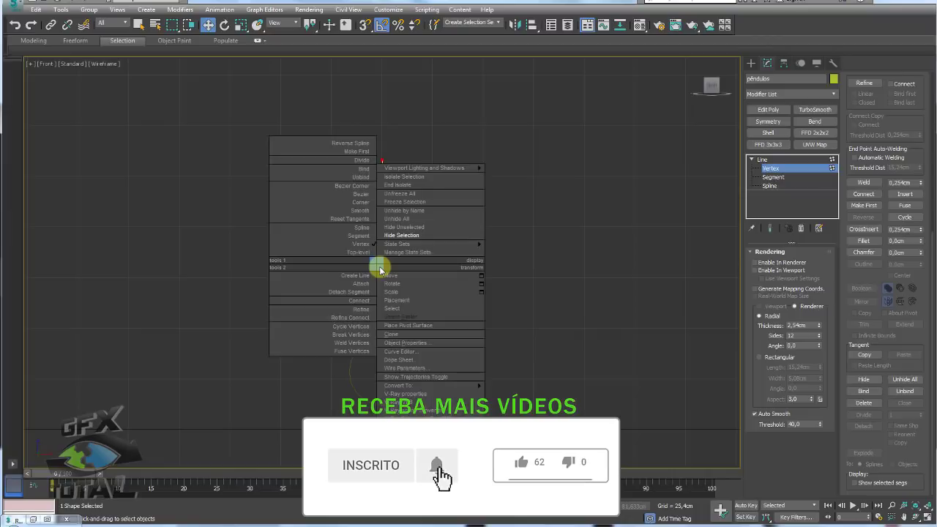
click(363, 203)
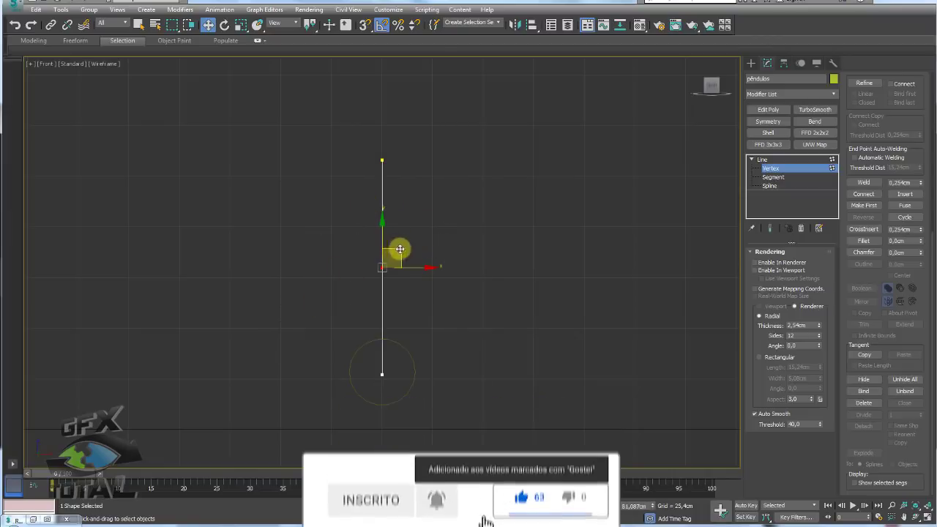
drag(396, 245, 418, 259)
middle_drag(471, 345, 517, 299)
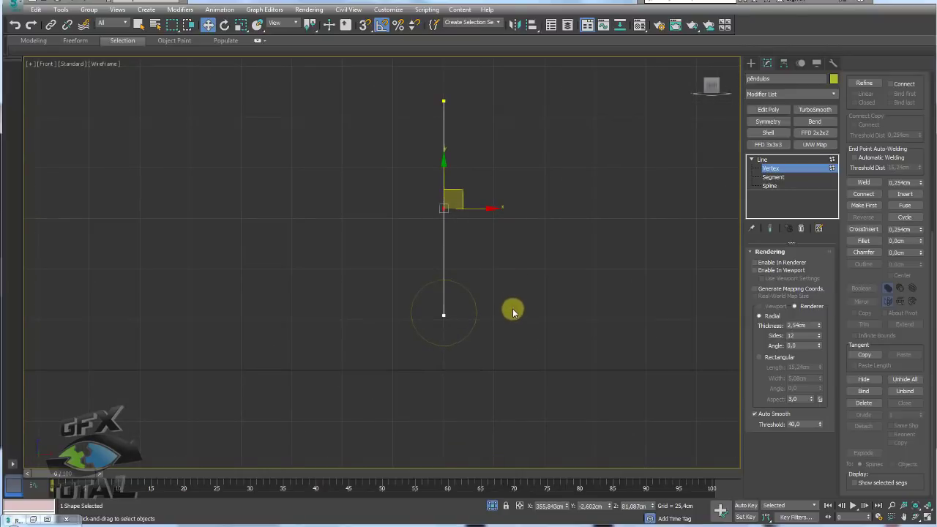
drag(509, 409, 424, 297)
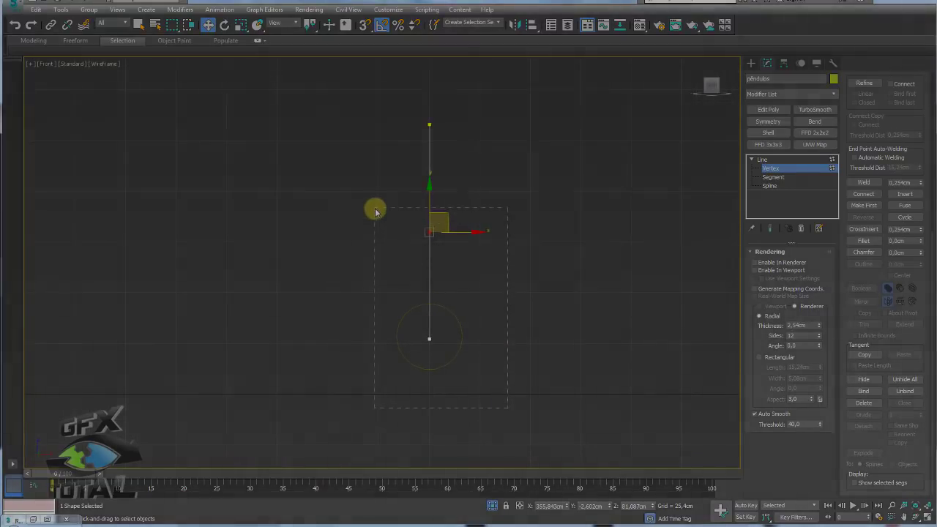